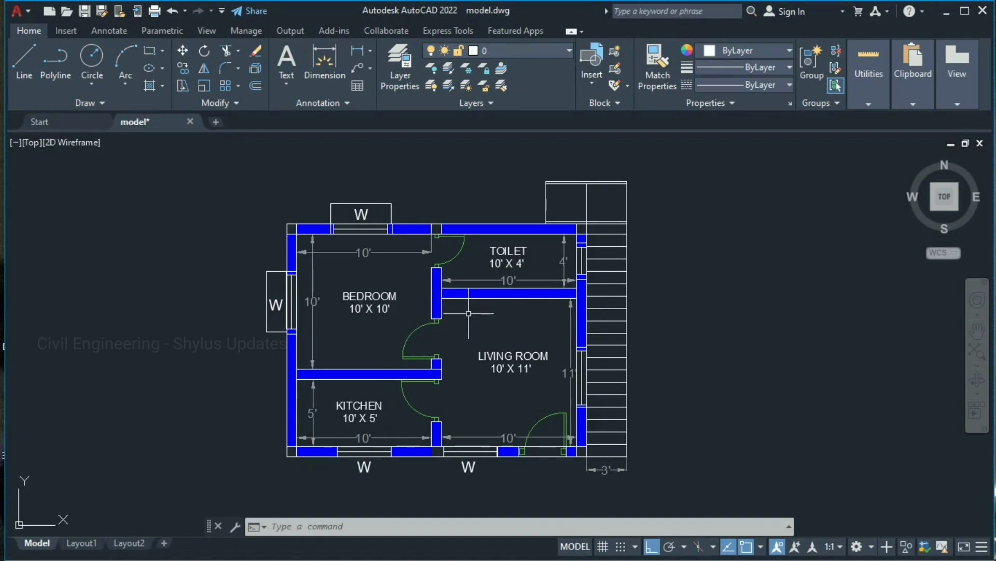
# - Draw a horizontal base line above the floor plan, extending past both sides of the building
pyautogui.scroll(-2, 469, 314)
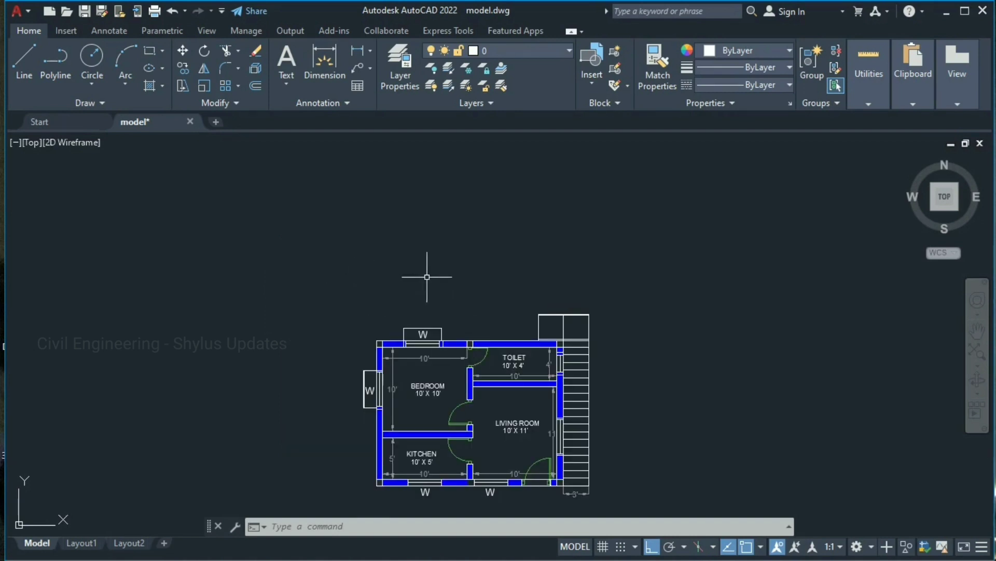
pyautogui.write('l')
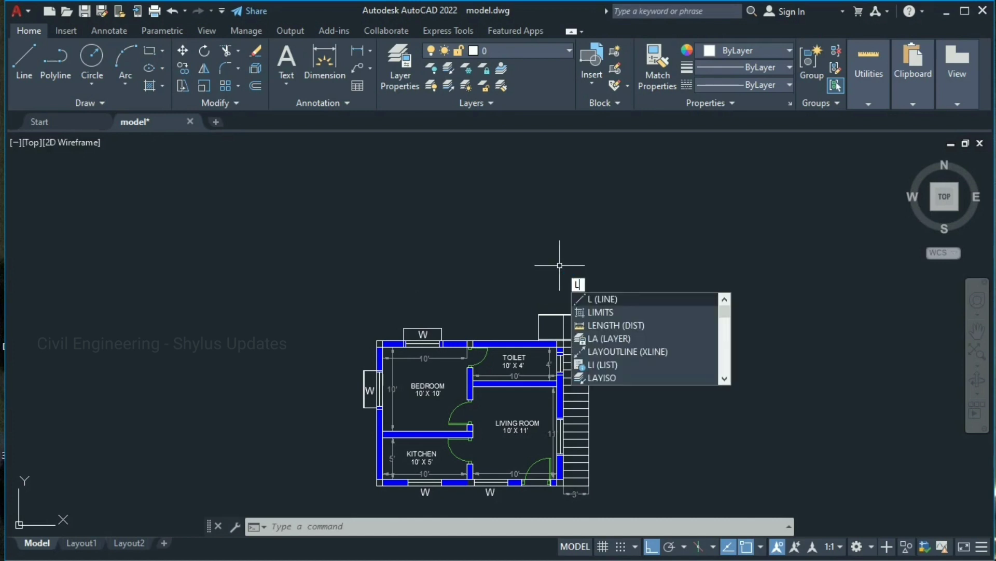
pyautogui.press('Return')
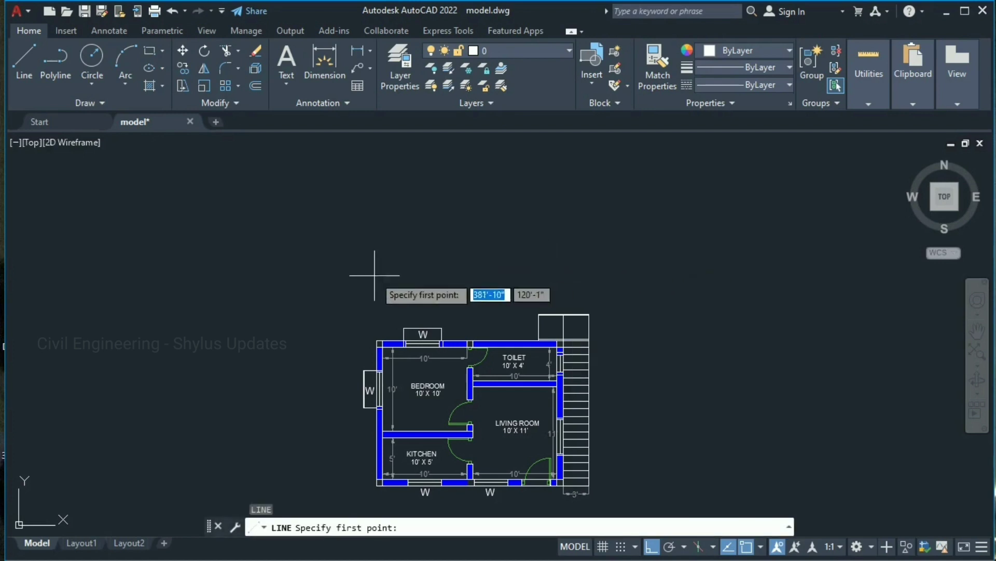
pyautogui.click(331, 284)
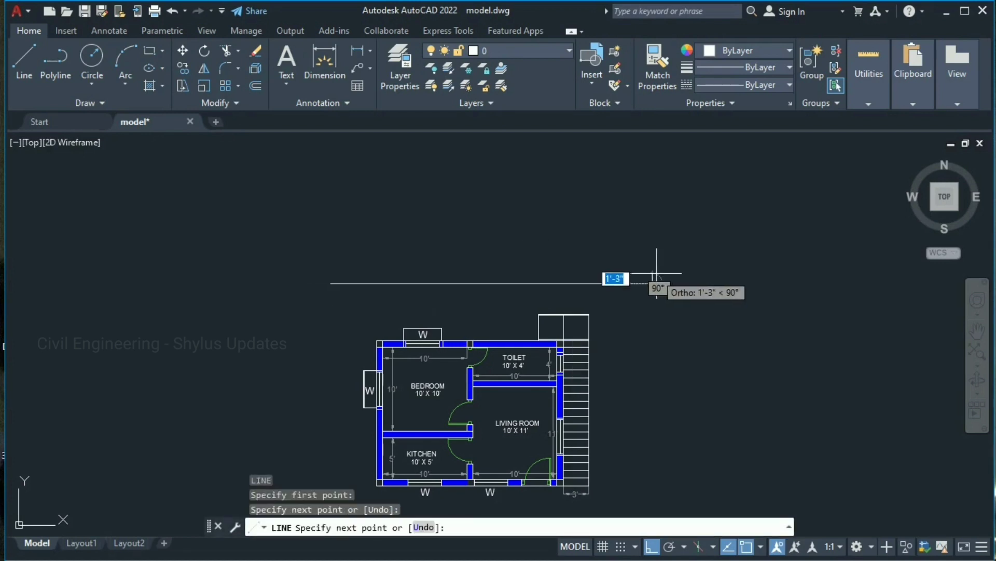
pyautogui.click(655, 272)
pyautogui.press('Escape')
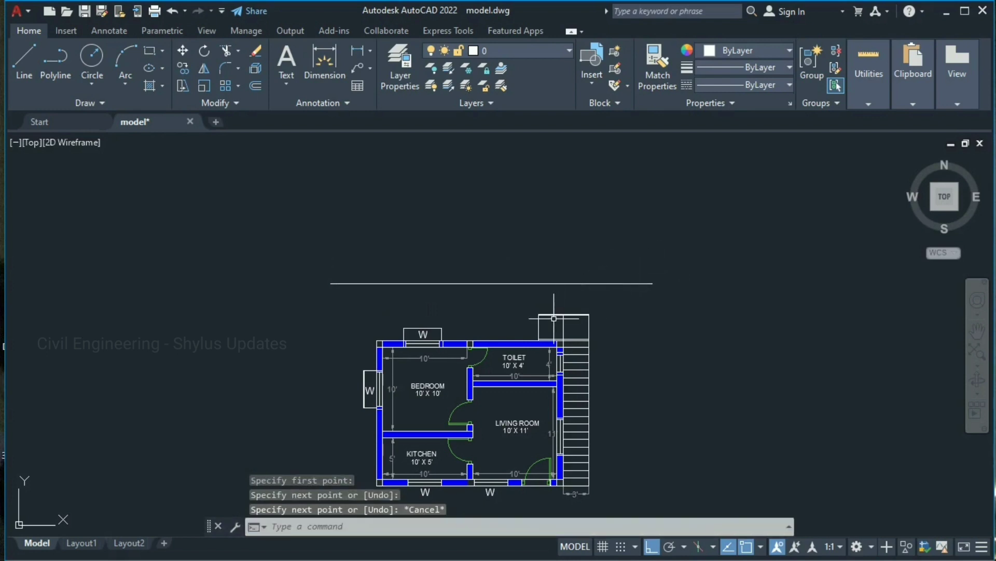
# - Draw vertical construction lines through the outer faces of the plan's left and right exterior walls
pyautogui.write('XL')
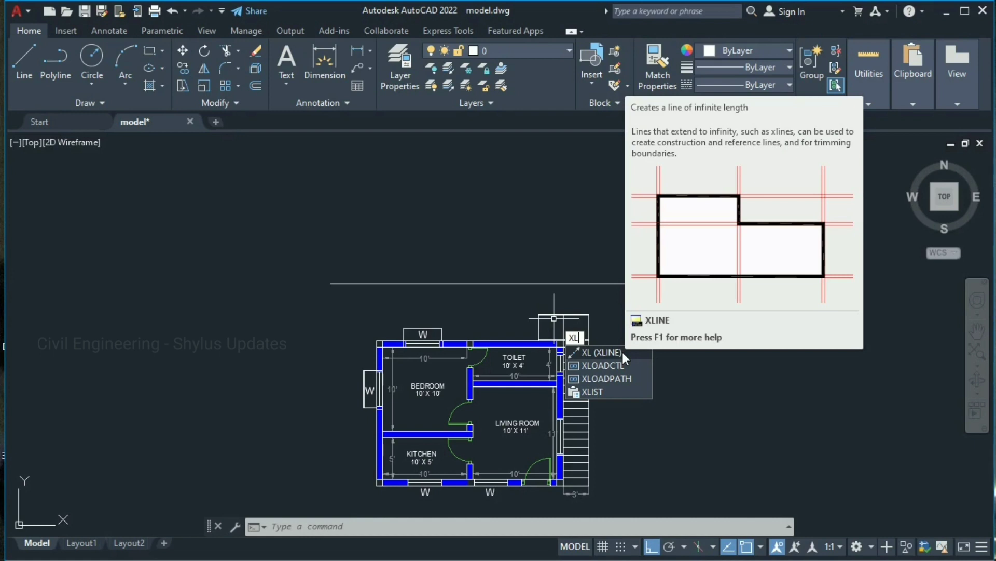
pyautogui.click(622, 351)
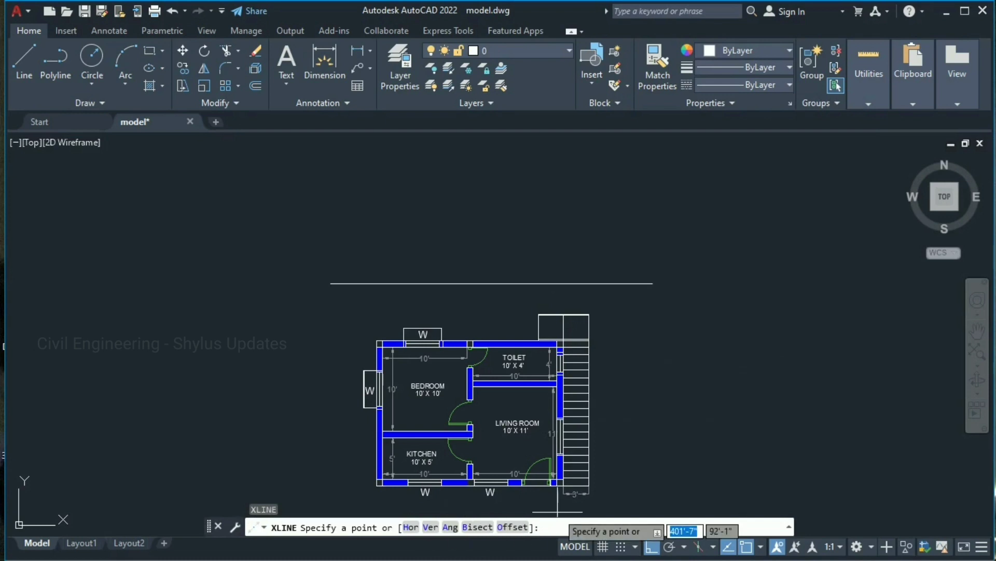
pyautogui.write('v')
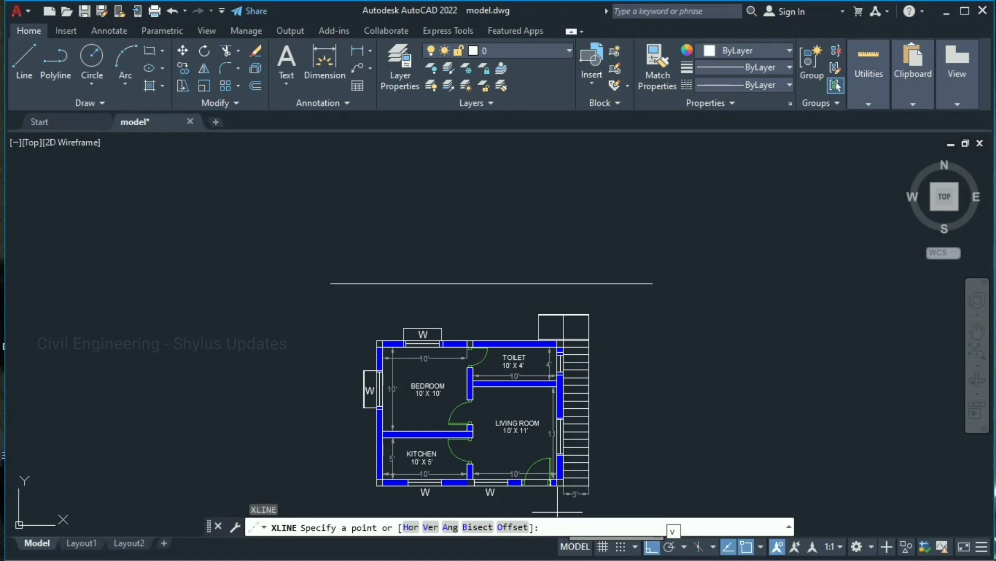
pyautogui.write('v')
pyautogui.press('BackSpace')
pyautogui.press('Return')
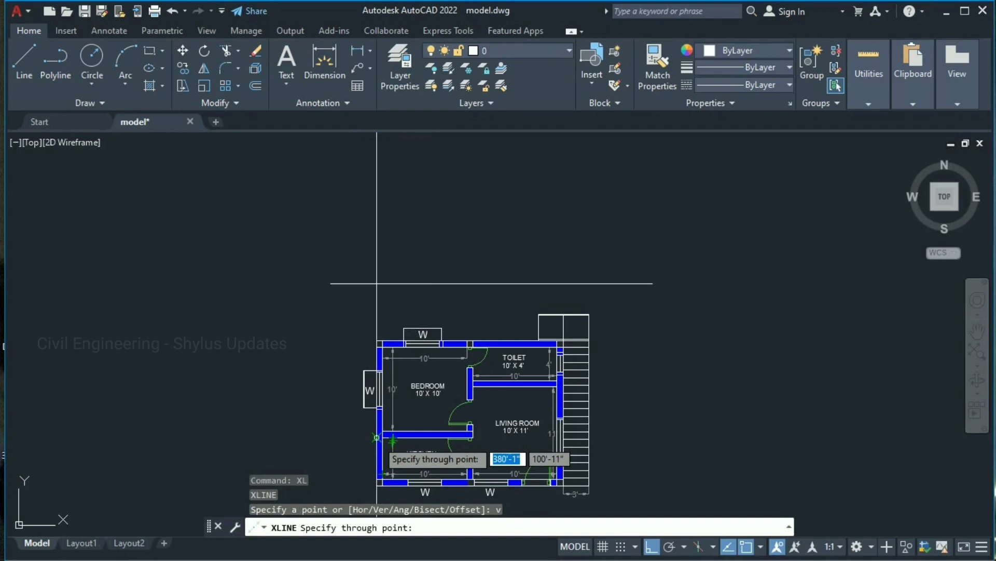
pyautogui.click(377, 438)
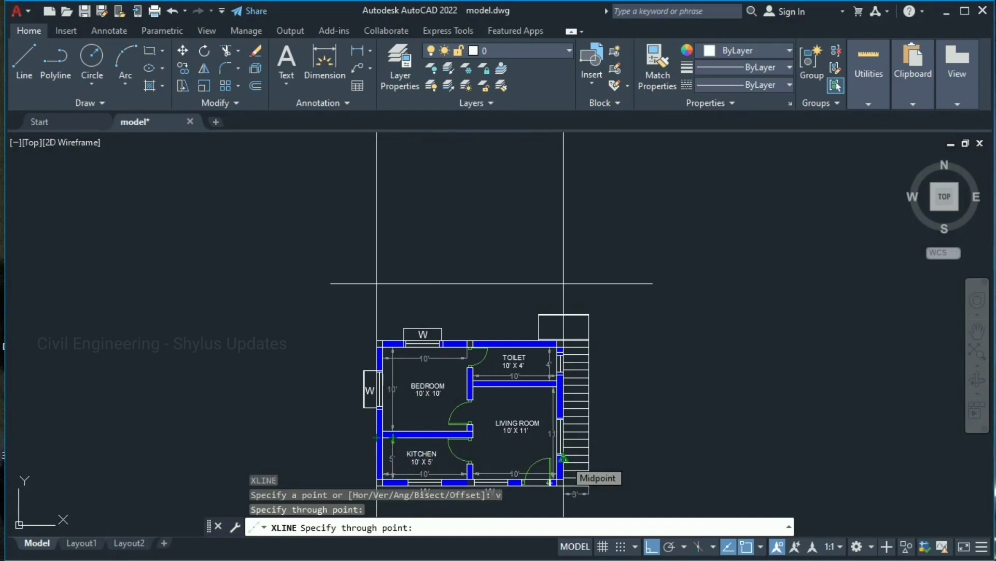
pyautogui.click(564, 460)
pyautogui.moveTo(447, 260); pyautogui.dragTo(432, 413, button='middle')
pyautogui.press('Escape')
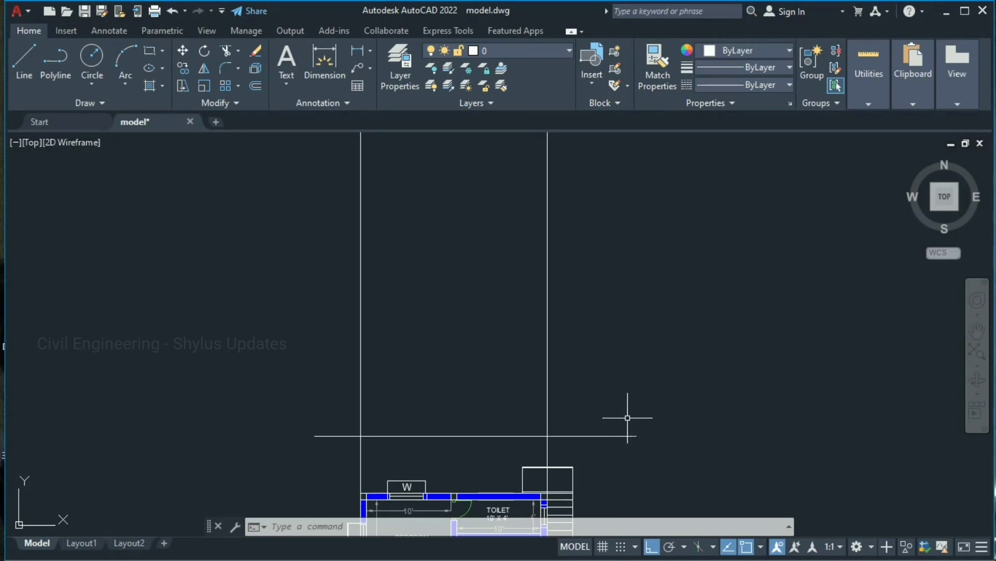
# - Offset the horizontal base line 3' upward
pyautogui.press('Return')
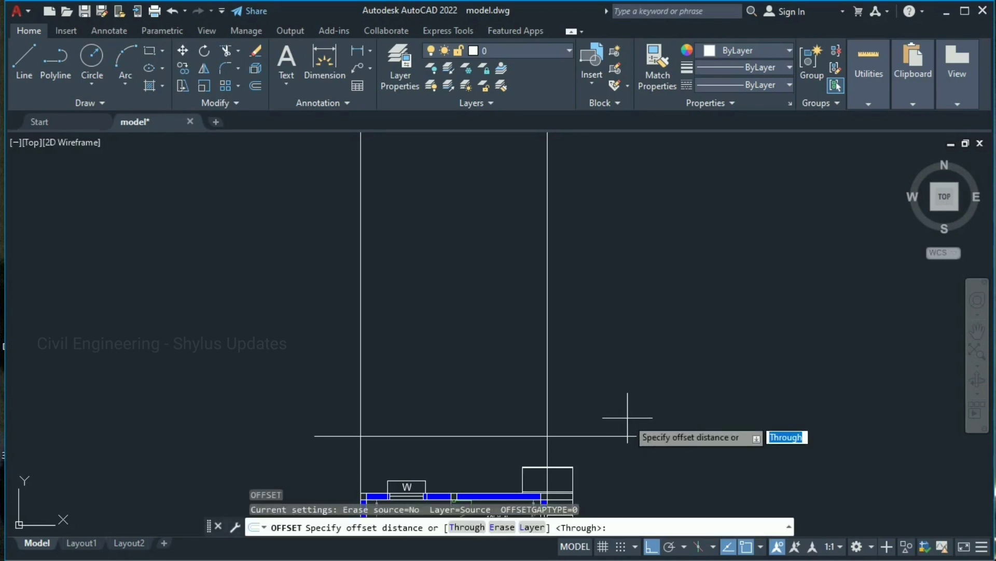
pyautogui.write("3'")
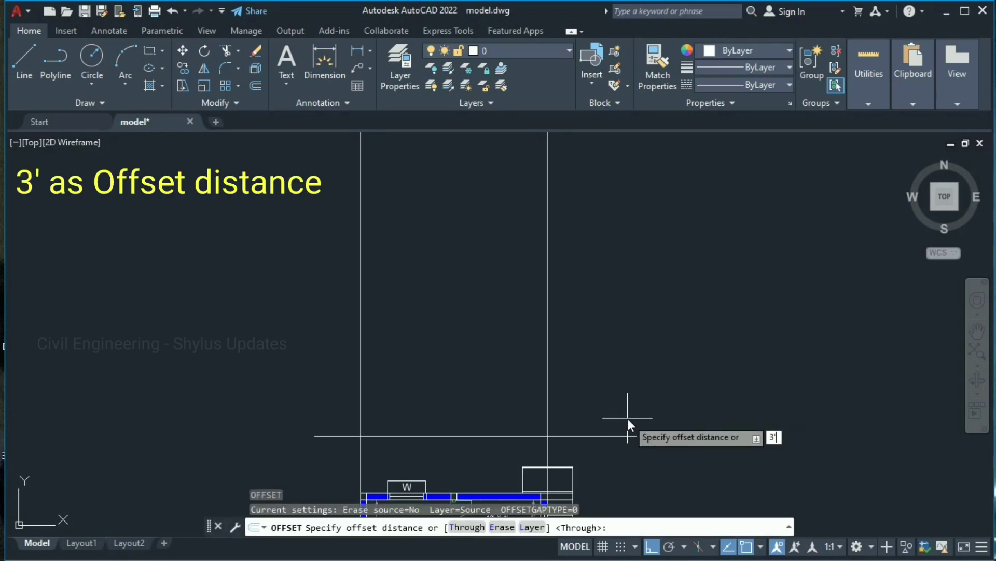
pyautogui.press('Return')
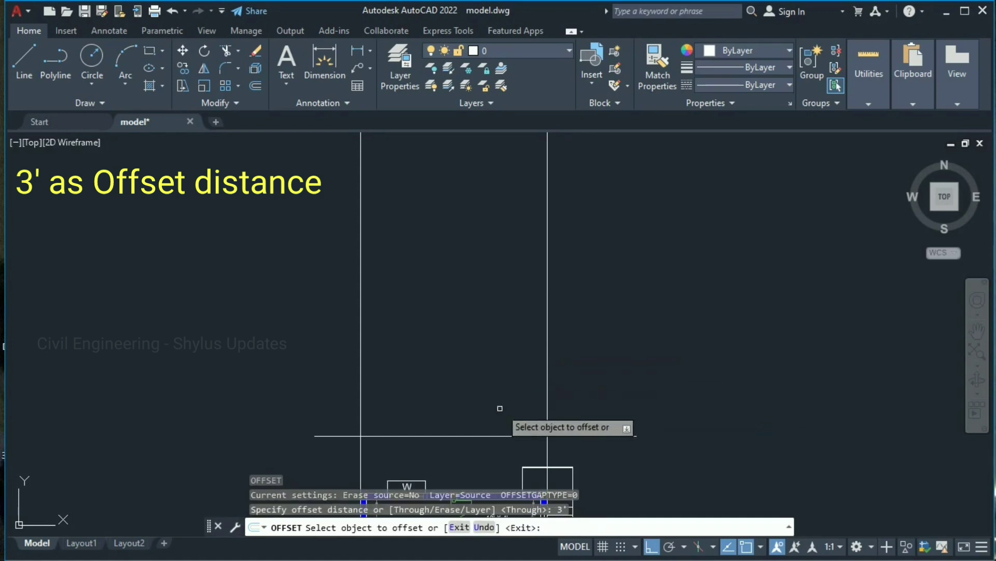
pyautogui.click(467, 436)
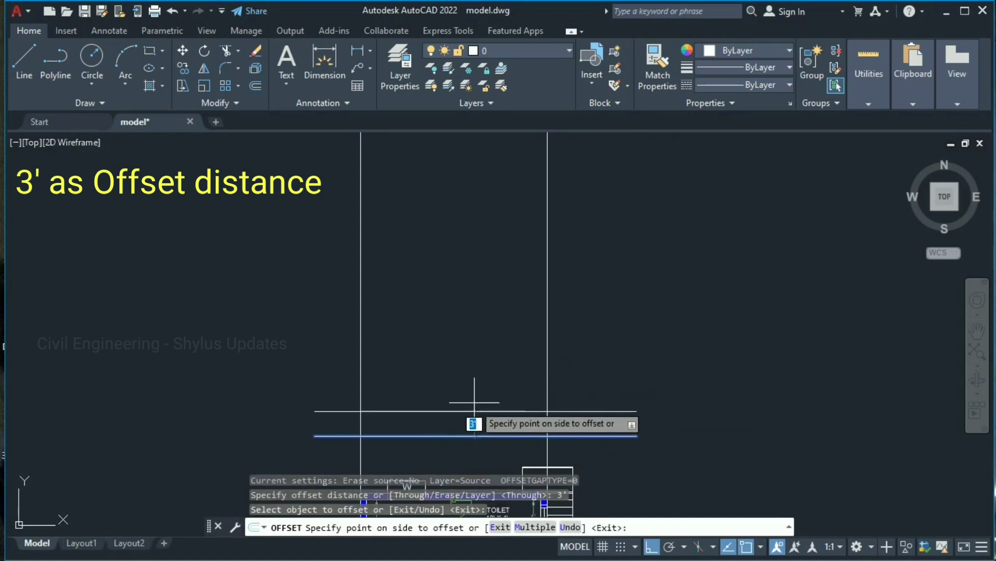
pyautogui.click(471, 415)
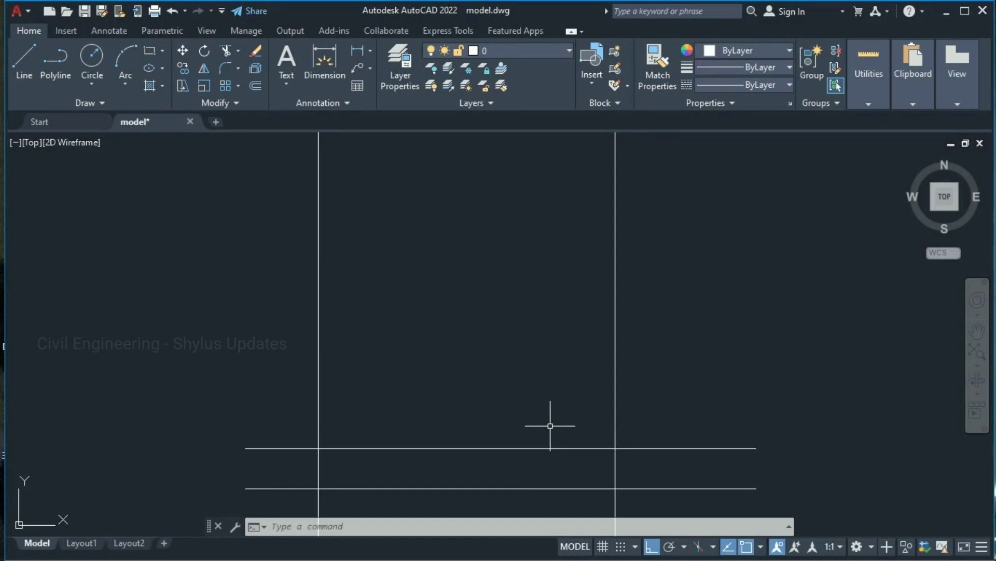
# - Offset the upper horizontal line 7' upward to mark the lintel level
pyautogui.write('o')
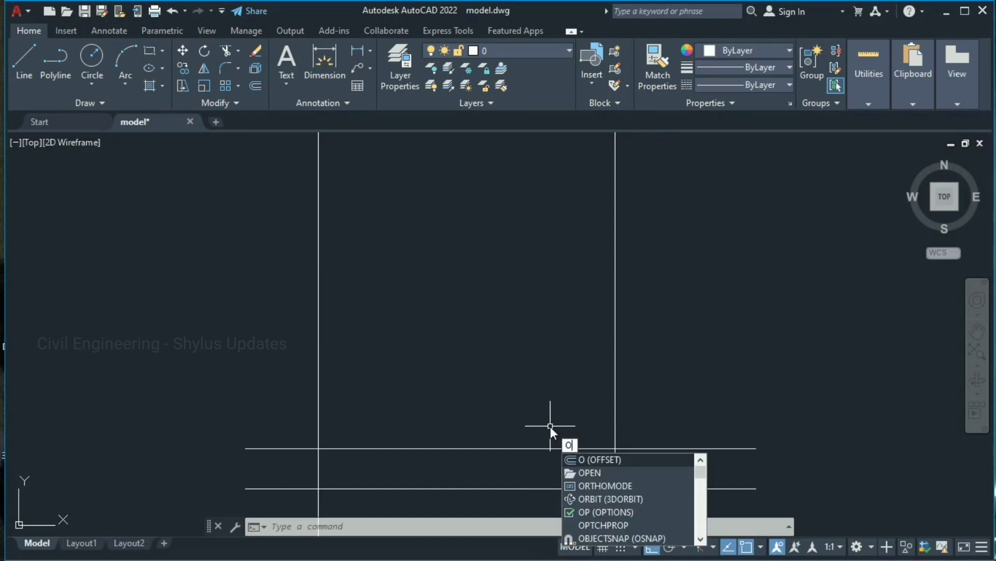
pyautogui.press('Return')
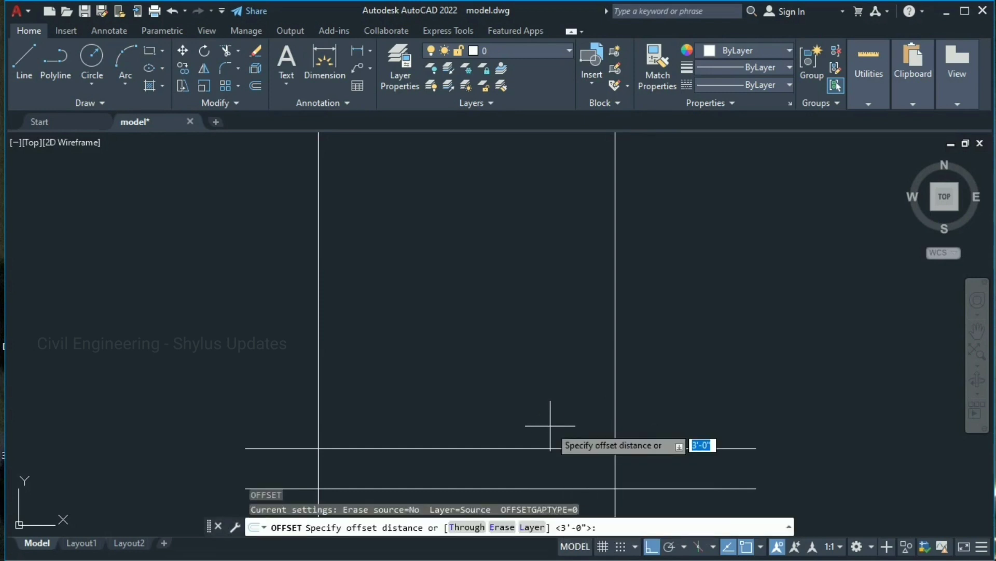
pyautogui.write("7'")
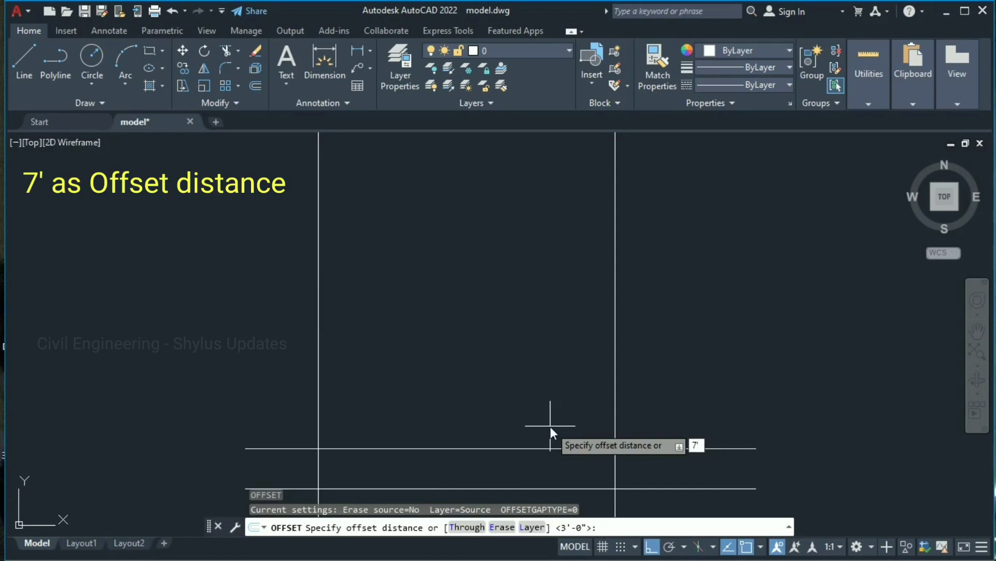
pyautogui.press('Return')
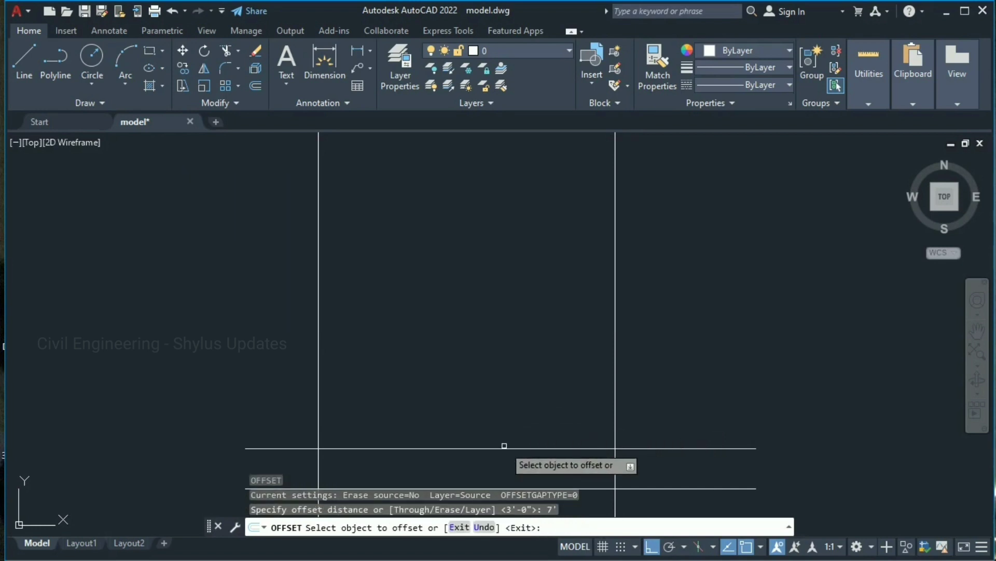
pyautogui.click(503, 447)
pyautogui.click(539, 364)
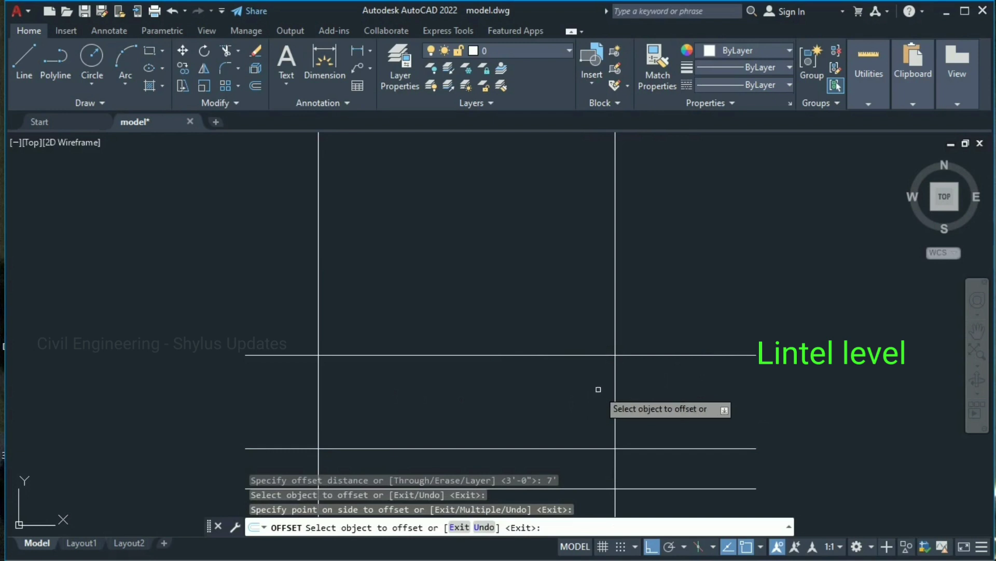
pyautogui.press('Escape')
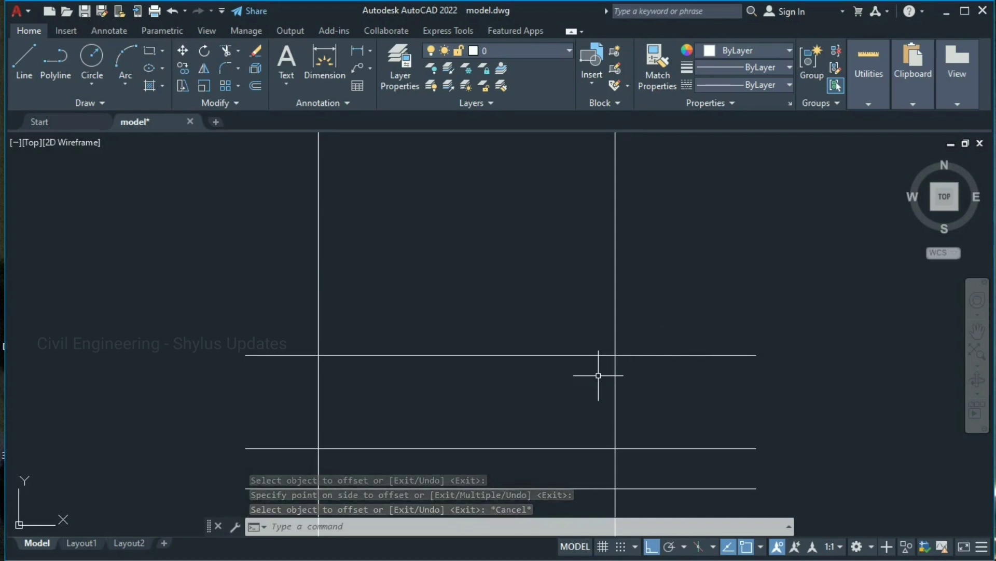
# - Offset the lintel level line 6" upward to form the lintel slab
pyautogui.write('o')
pyautogui.press('Return')
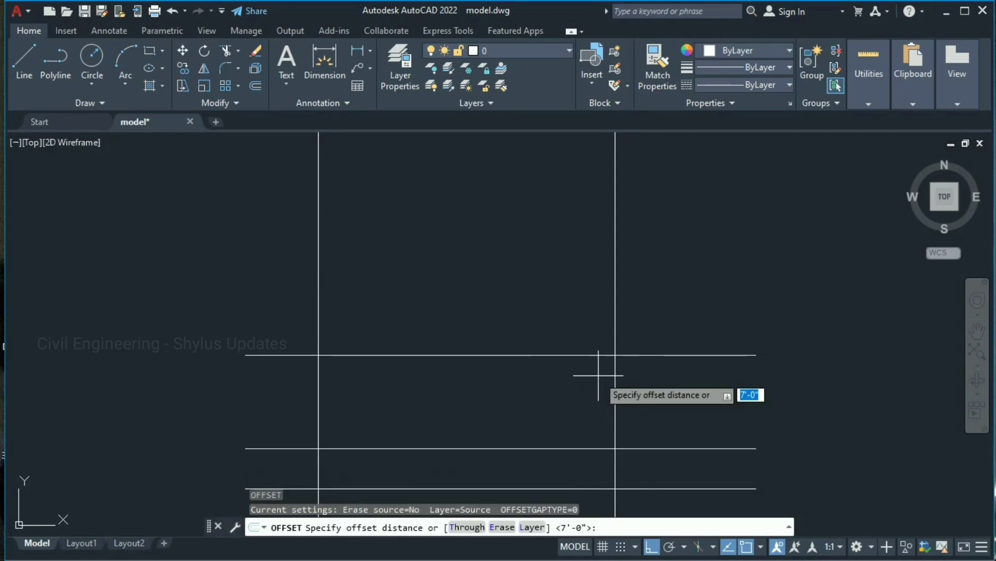
pyautogui.write('6"')
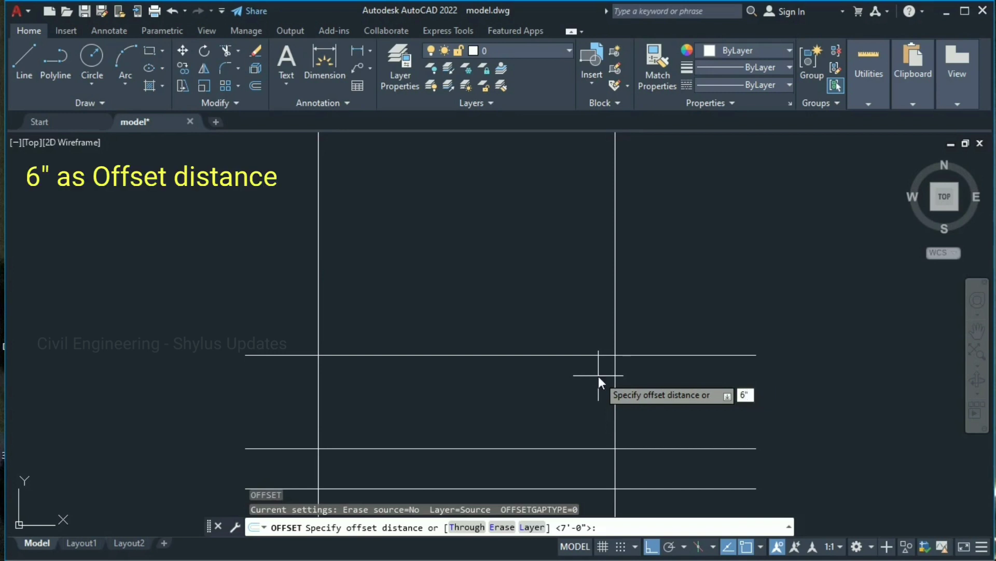
pyautogui.press('Return')
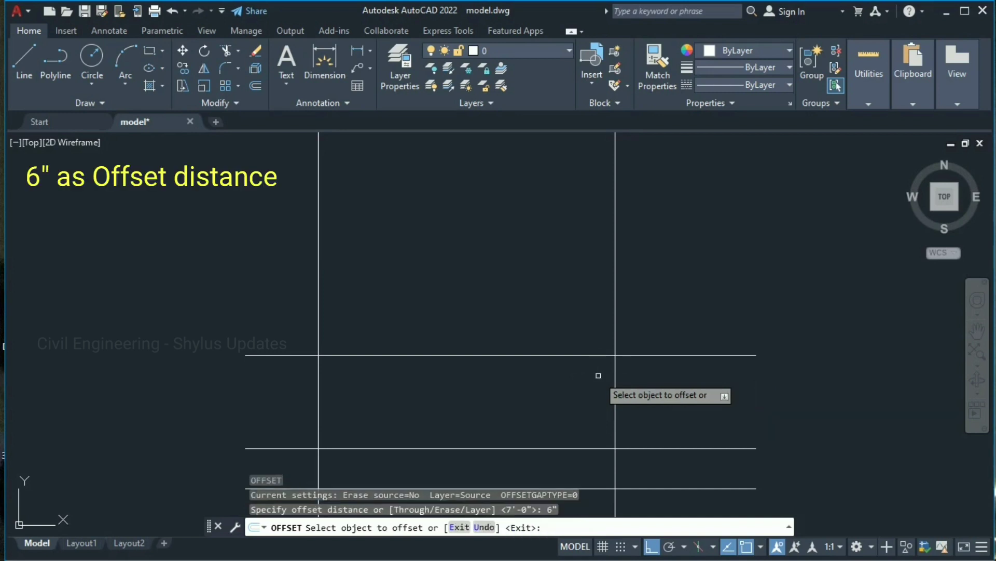
pyautogui.click(587, 354)
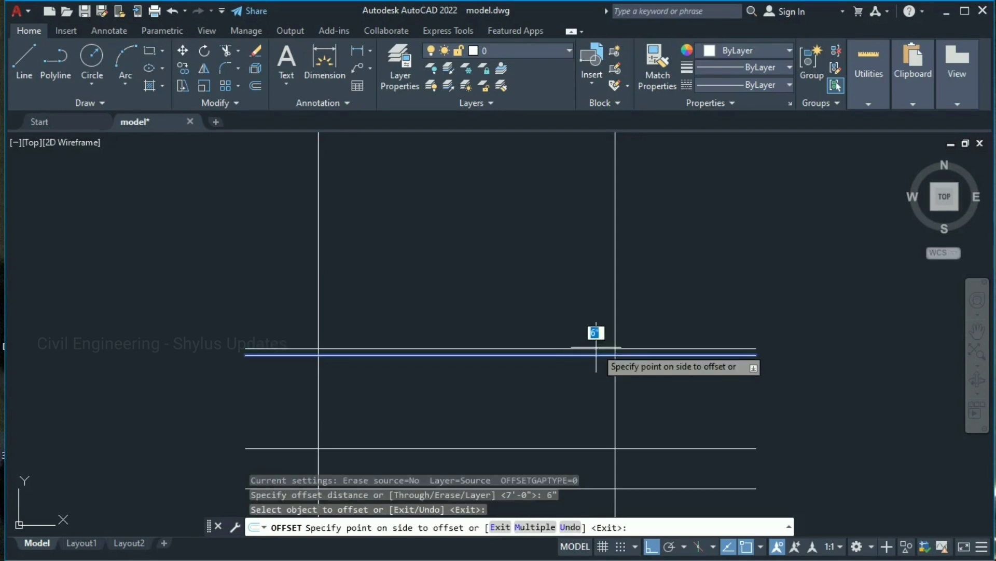
pyautogui.click(596, 346)
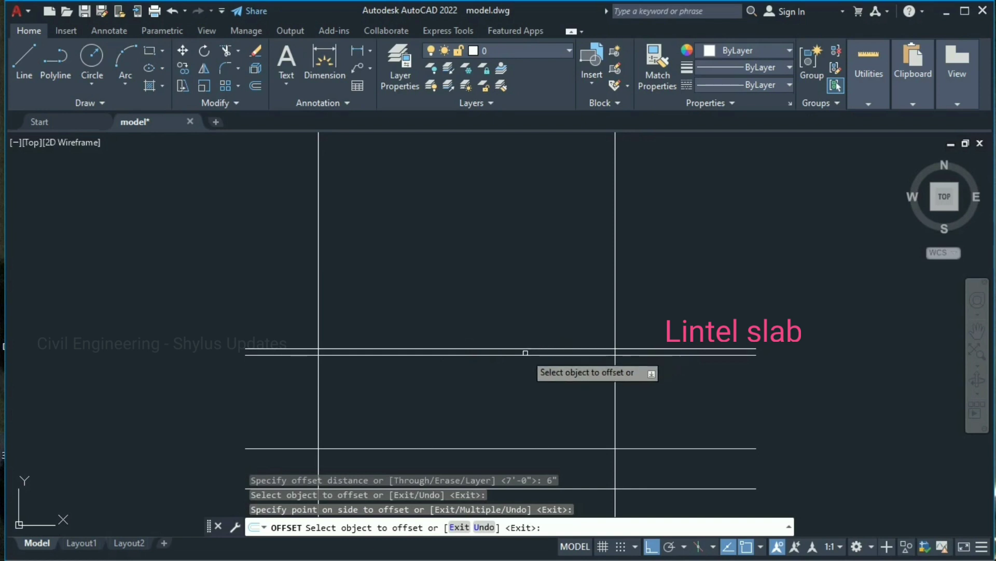
pyautogui.press('Escape')
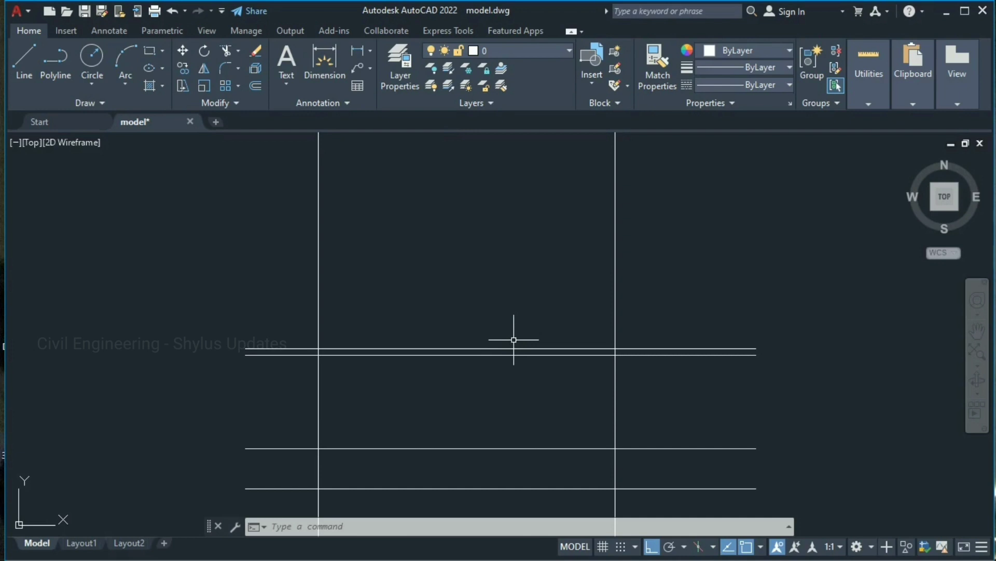
# - Offset the top line of the lintel slab 3' upward to mark the roof level
pyautogui.write('O')
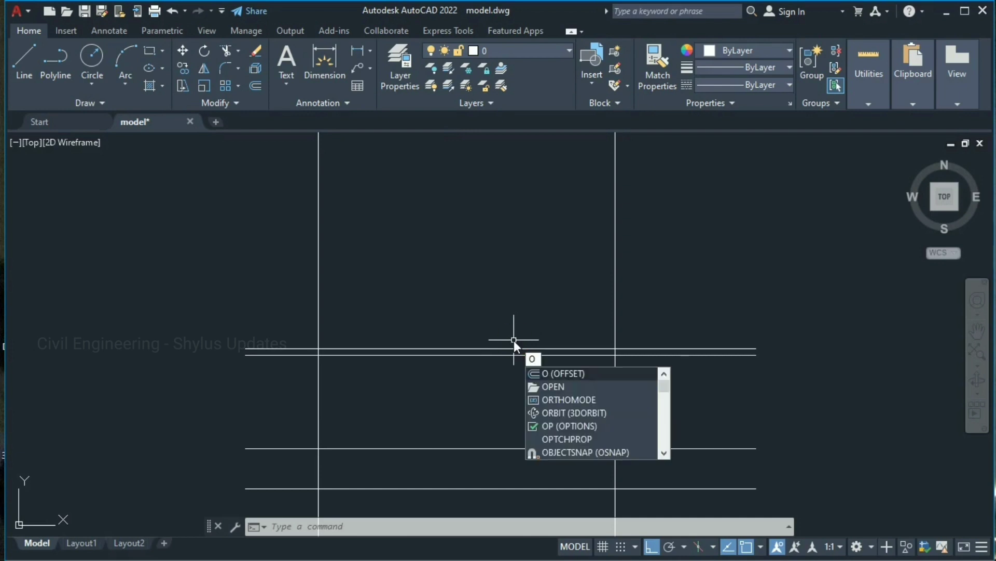
pyautogui.press('Return')
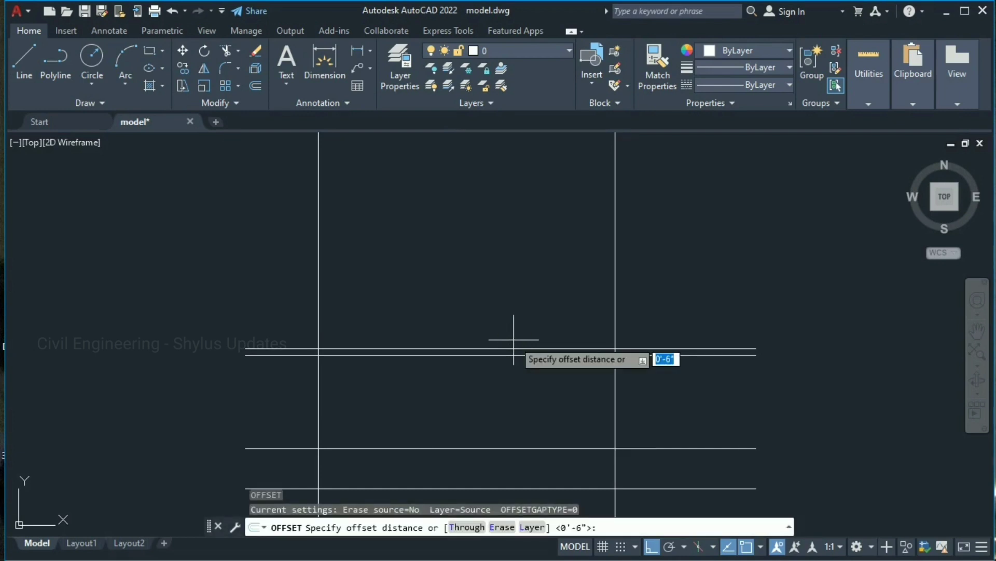
pyautogui.write("3'")
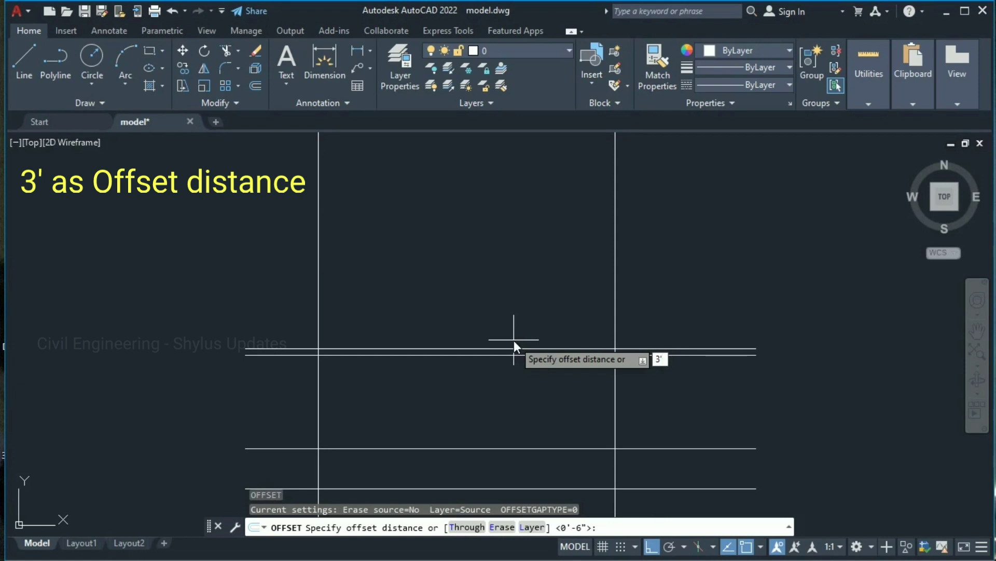
pyautogui.press('Return')
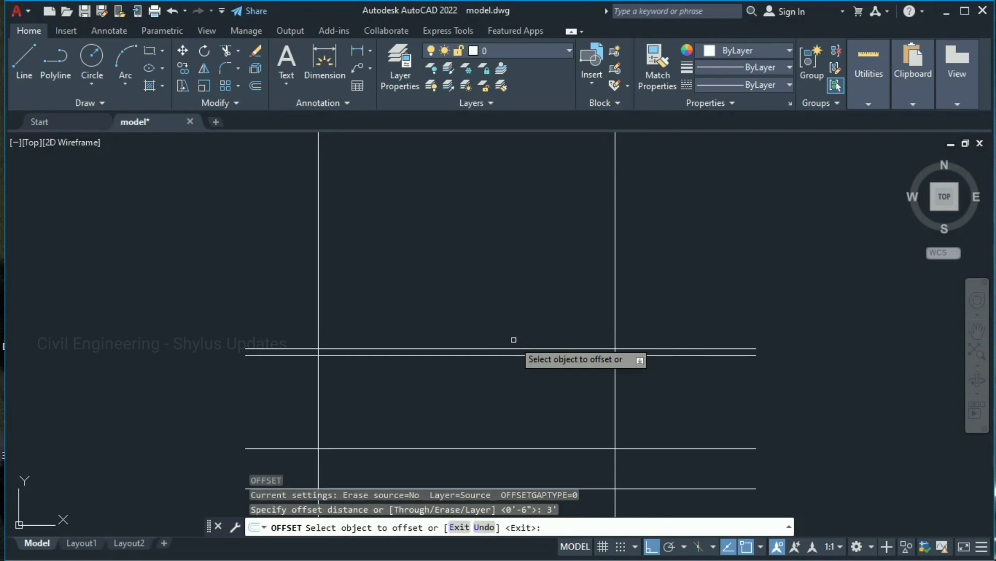
pyautogui.click(501, 348)
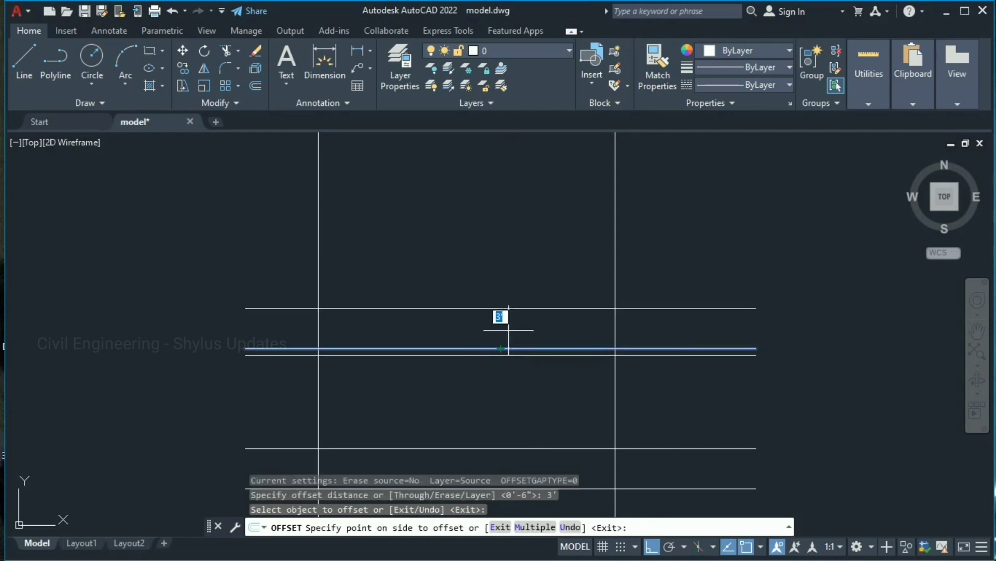
pyautogui.click(518, 294)
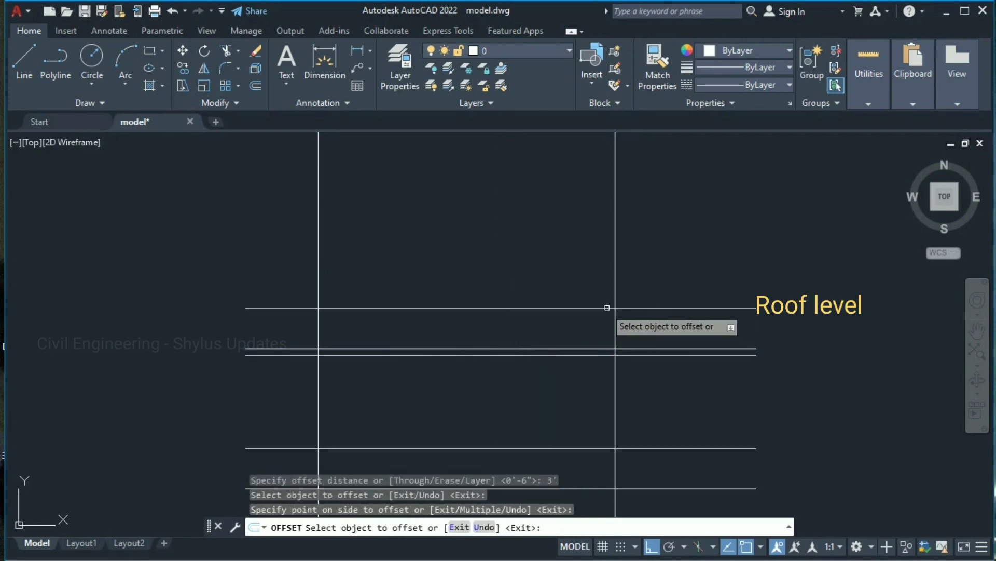
pyautogui.press('Escape')
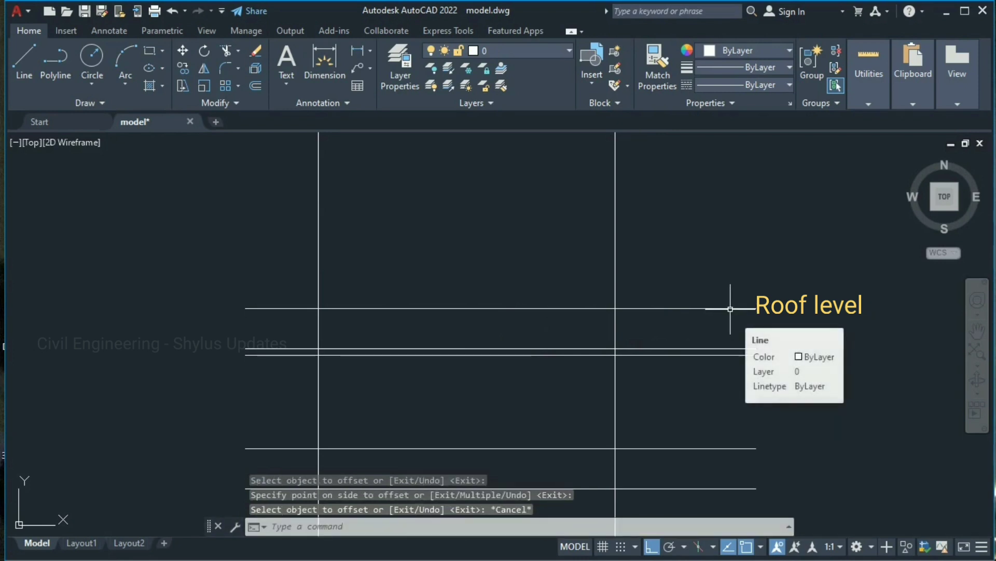
# - Offset the roof level line 6" upward to form the roof slab
pyautogui.write('O')
pyautogui.press('Return')
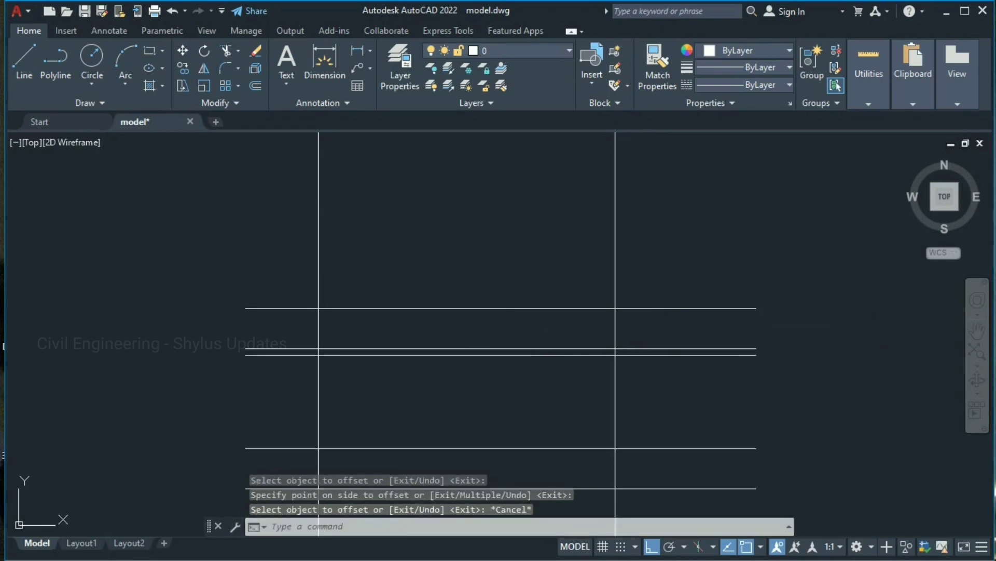
pyautogui.write('6"')
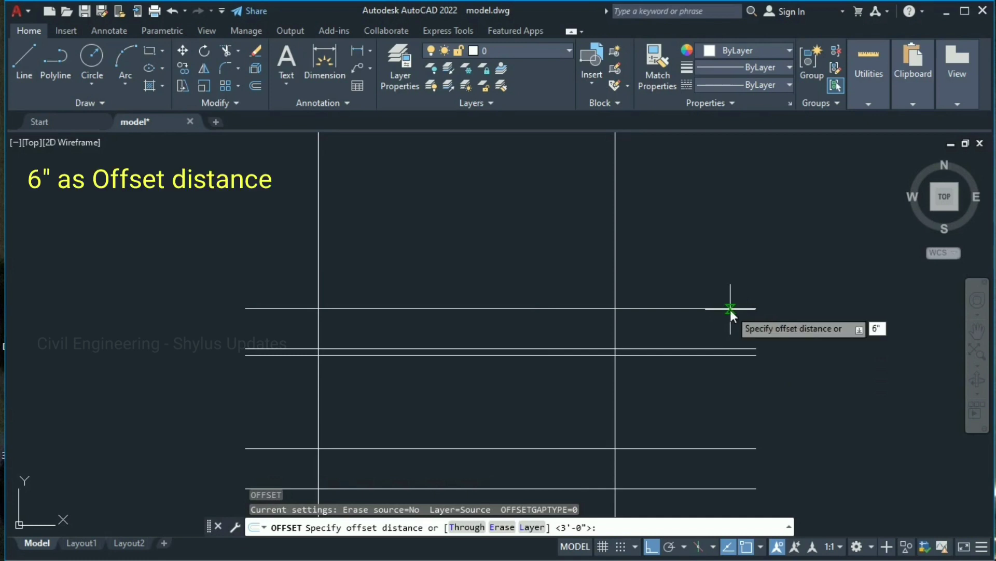
pyautogui.press('Return')
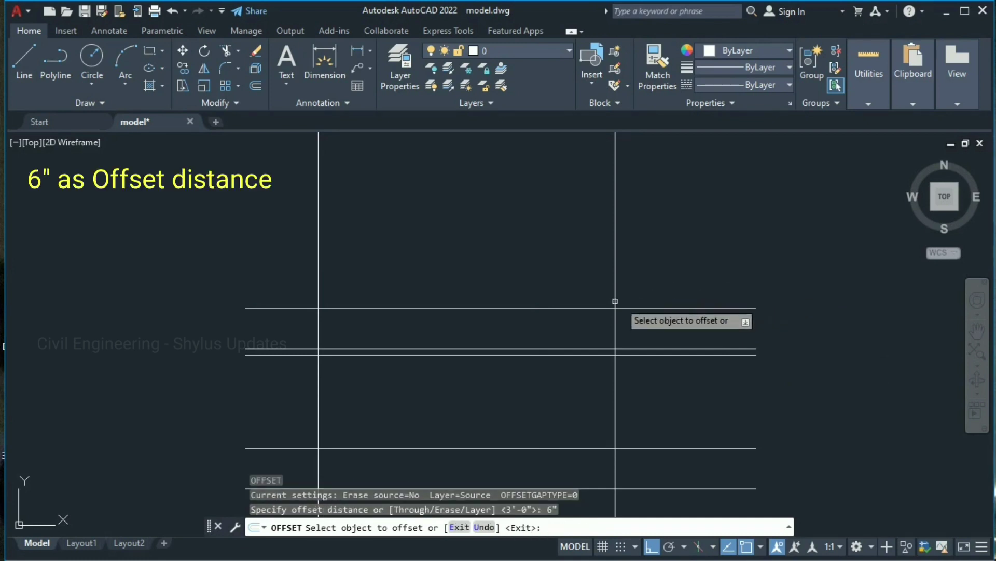
pyautogui.click(565, 307)
pyautogui.click(569, 287)
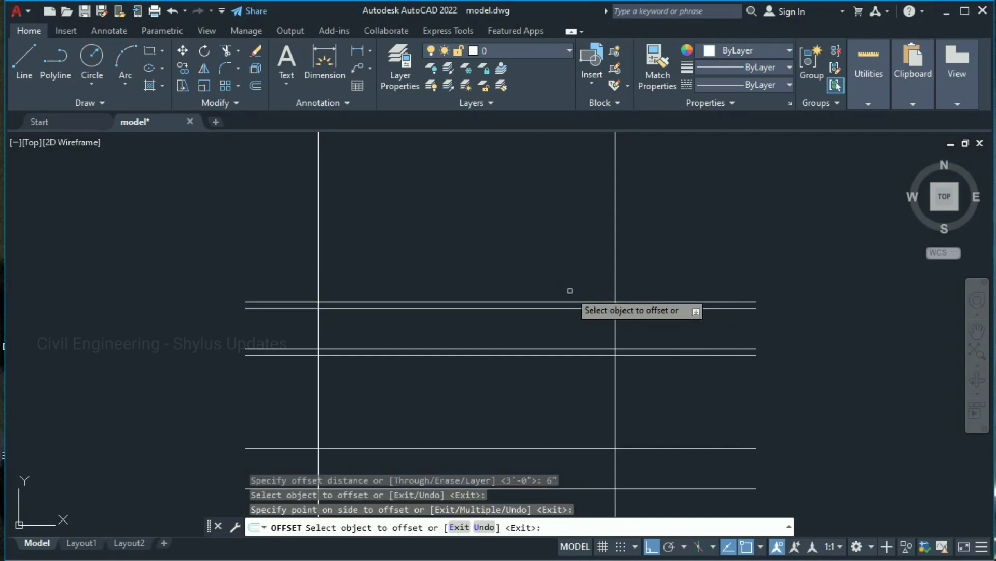
pyautogui.press('Escape')
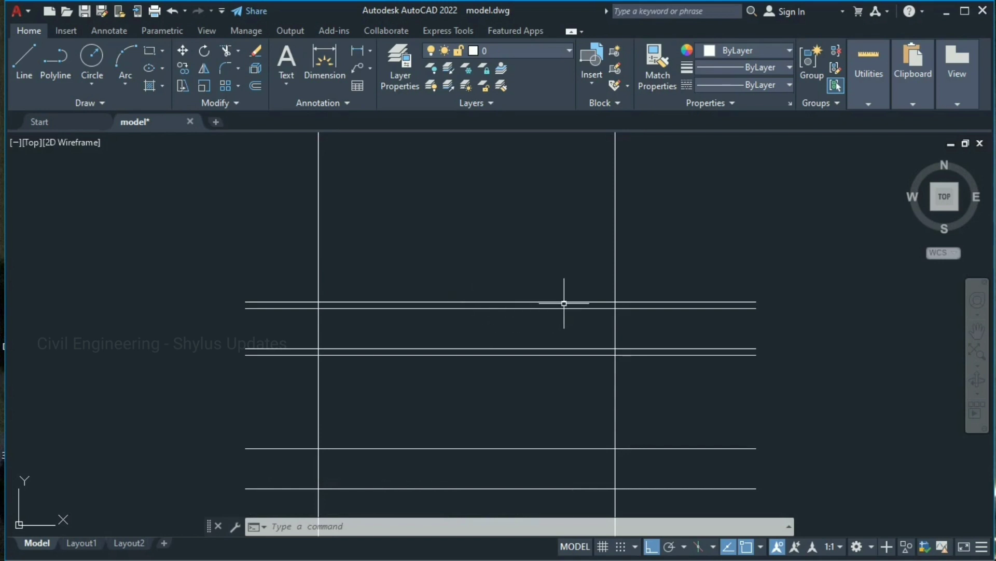
# - Offset the top line of the roof slab 3' upward to mark the top of the parapet wall
pyautogui.write('o')
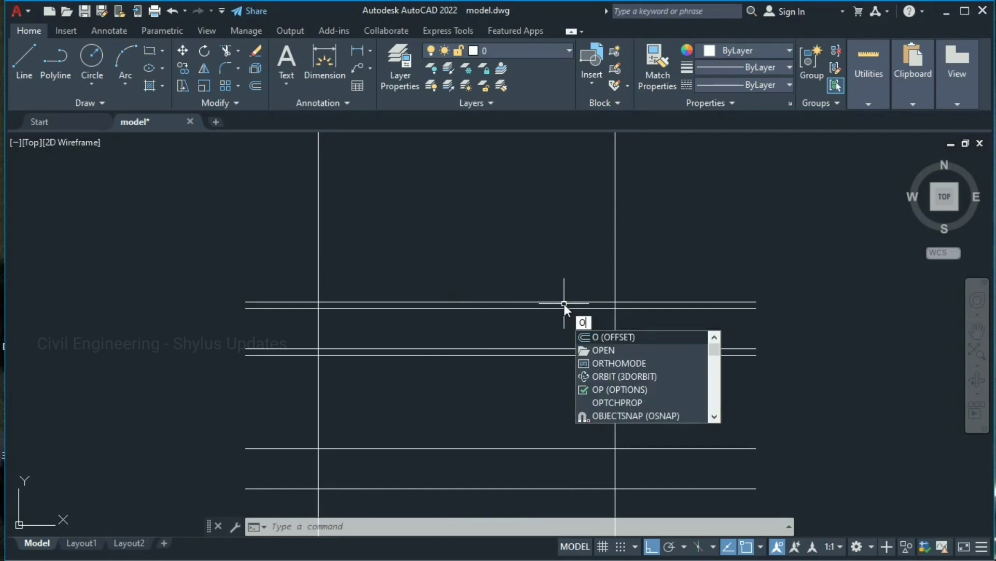
pyautogui.press('Return')
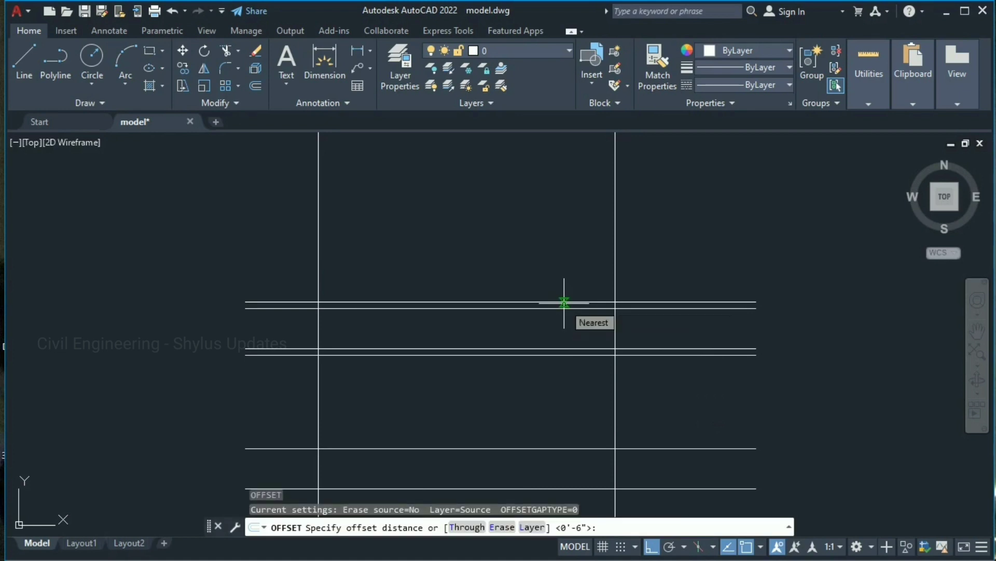
pyautogui.write("3'")
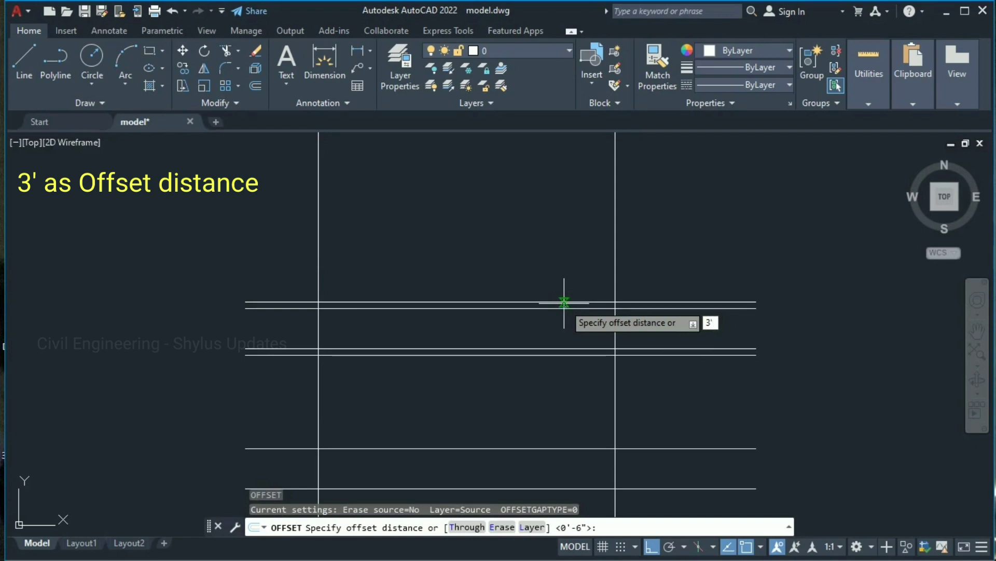
pyautogui.press('Return')
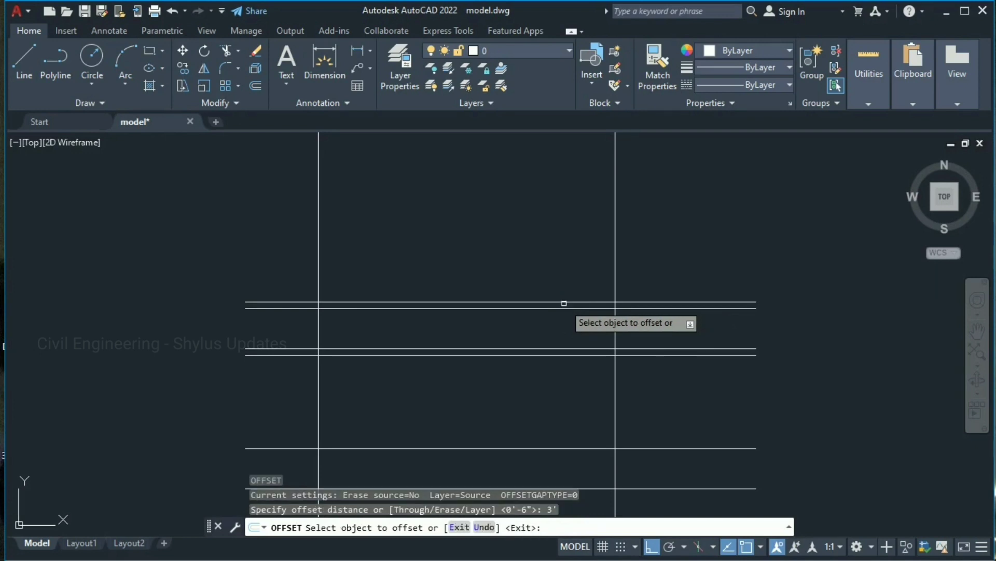
pyautogui.click(564, 302)
pyautogui.click(571, 269)
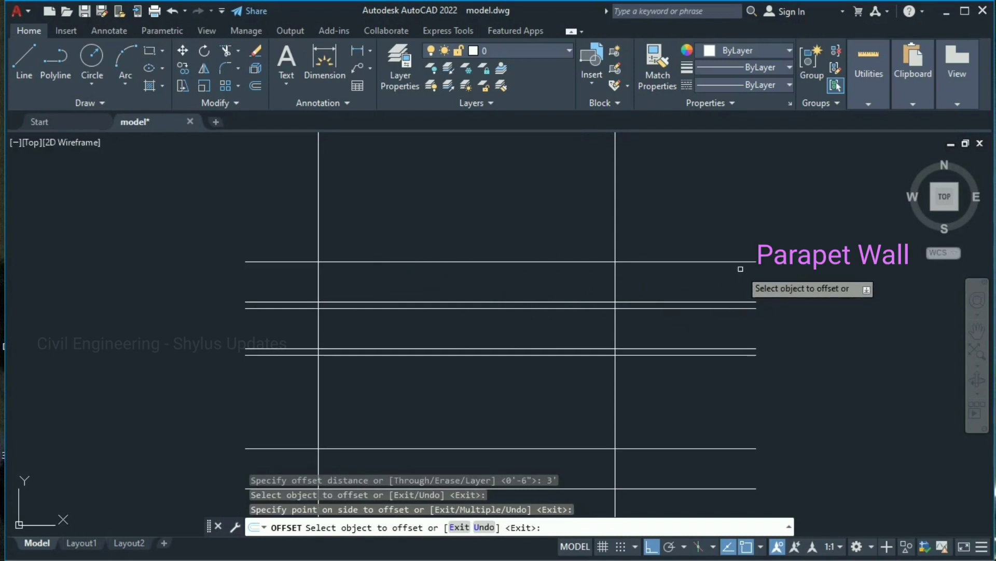
pyautogui.press('Escape')
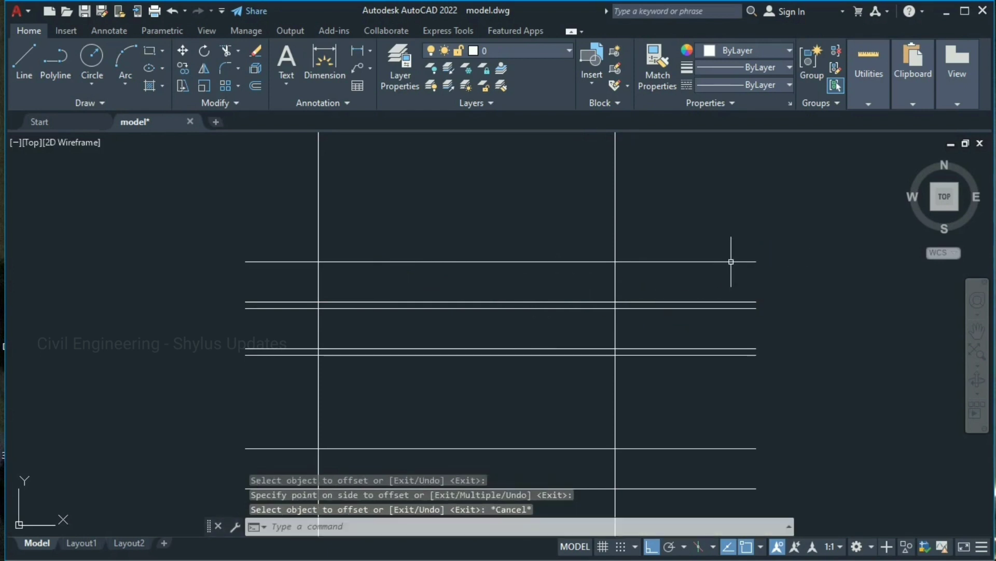
# - Trim the wall lines above the parapet and below the base line, and the level lines extending beyond both wall lines
pyautogui.scroll(-3, 498, 363)
pyautogui.moveTo(498, 362); pyautogui.dragTo(474, 329, button='middle')
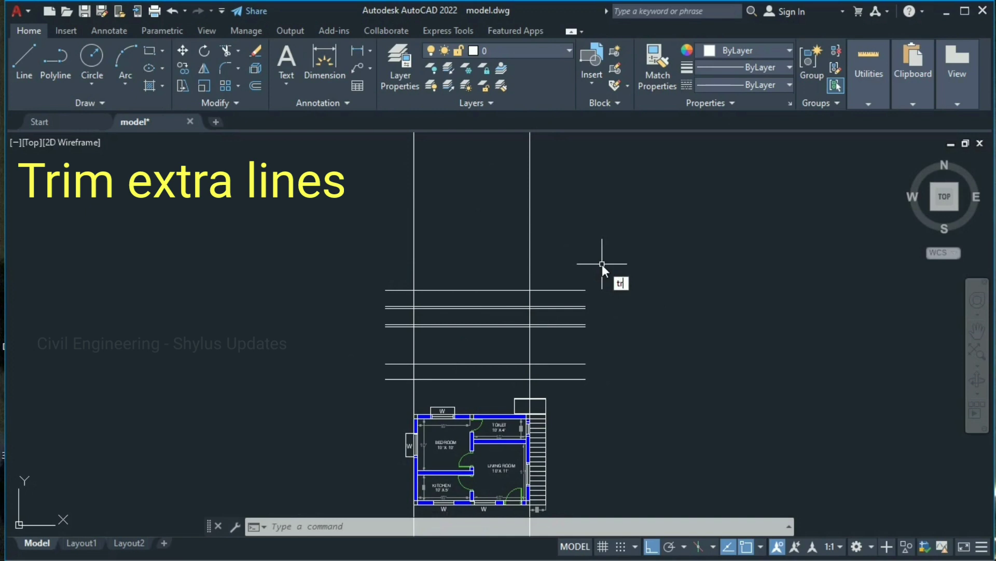
pyautogui.write('r')
pyautogui.press('Return')
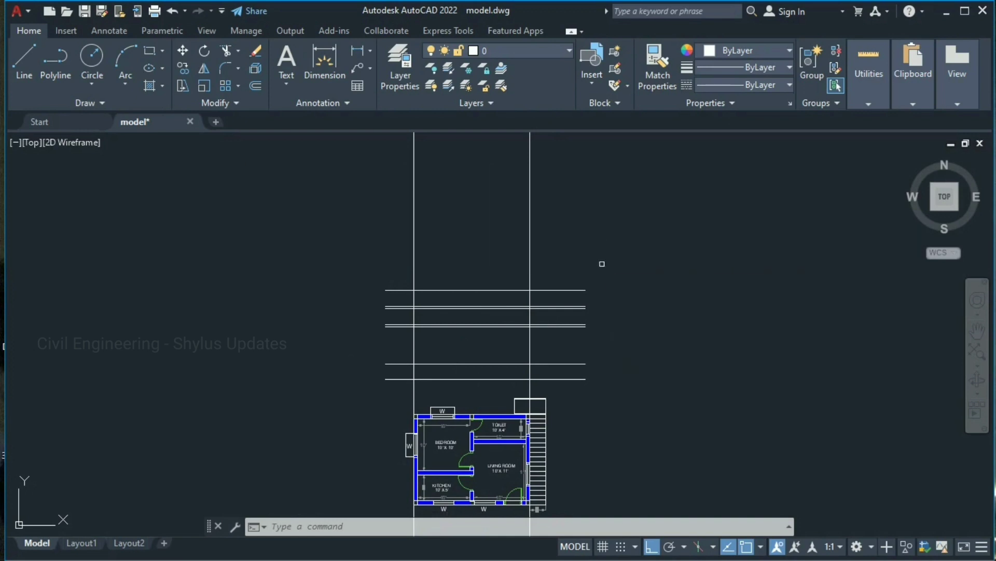
pyautogui.moveTo(353, 221); pyautogui.dragTo(605, 229)
pyautogui.moveTo(573, 268); pyautogui.dragTo(577, 405)
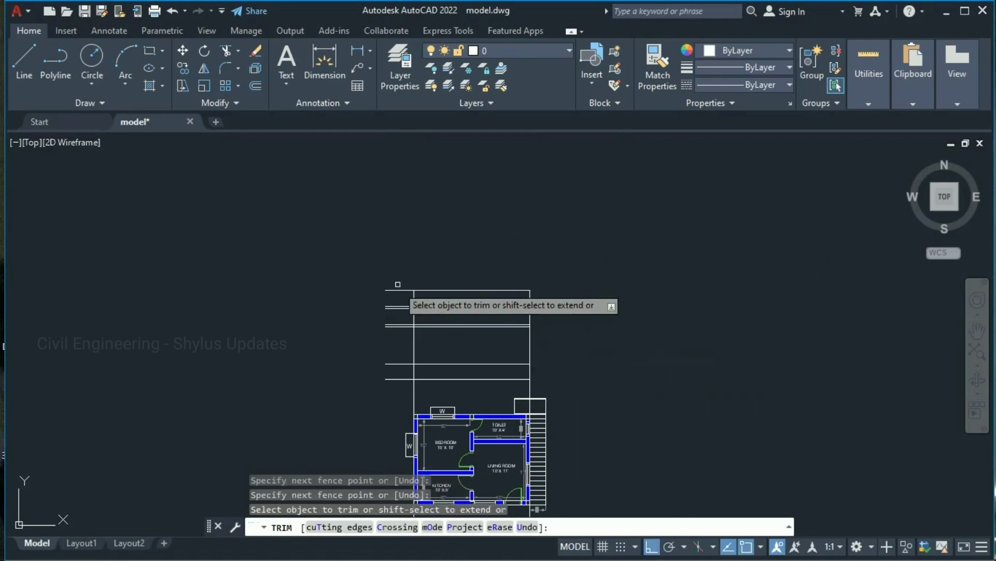
pyautogui.moveTo(397, 284)
pyautogui.mouseDown()
pyautogui.moveTo(392, 396)
pyautogui.moveTo(367, 400)
pyautogui.moveTo(550, 401)
pyautogui.moveTo(539, 389)
pyautogui.mouseUp()
pyautogui.press('Return')
# - Delete the two leftover vertical projection lines running through and below the floor plan
pyautogui.scroll(2, 423, 345)
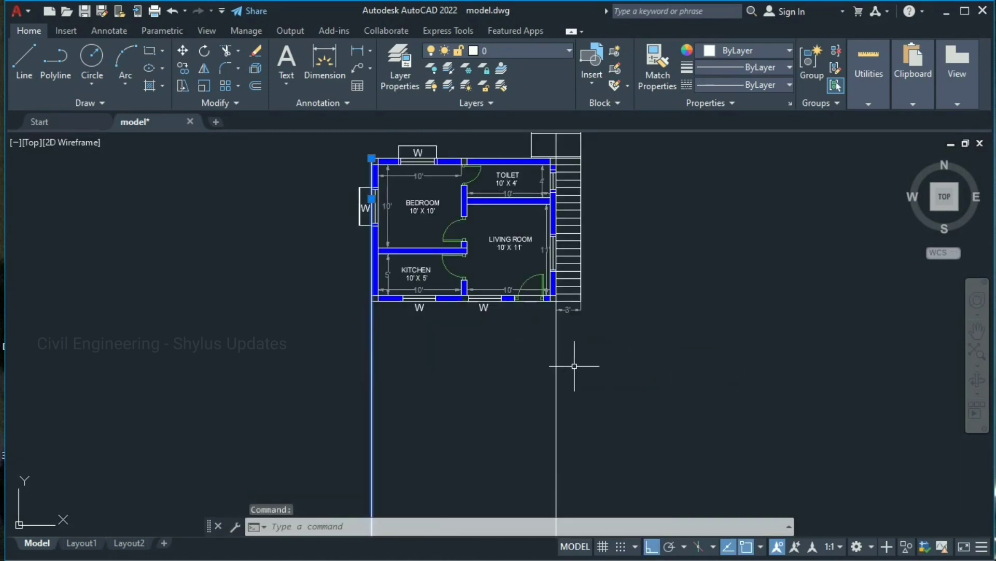
pyautogui.click(555, 358)
pyautogui.press('Delete')
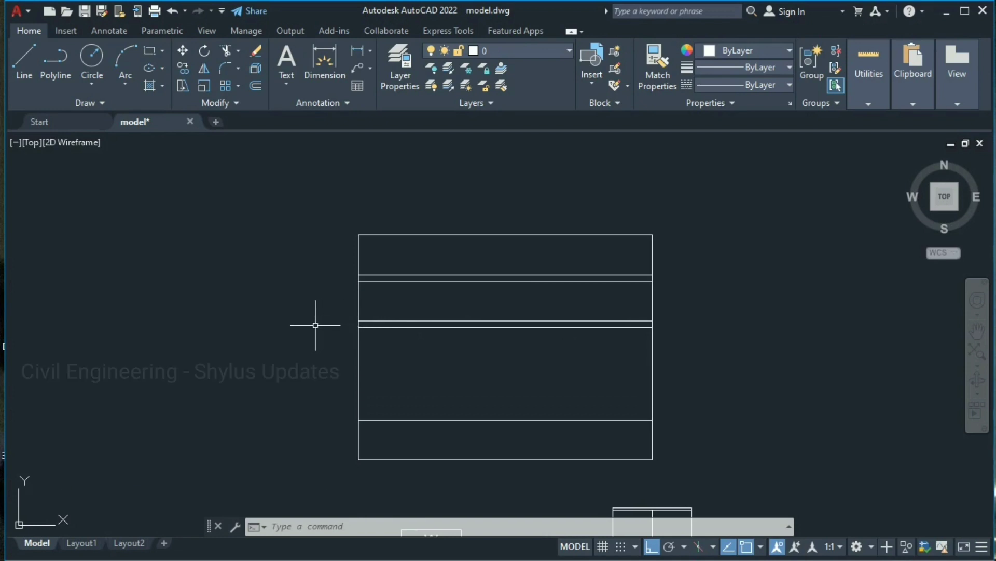
# - Draw the left lintel projection from the slab's lower-left corner: 1'6" outward, 4" up, and a sloping line to the slab's upper-left corner
pyautogui.write('L')
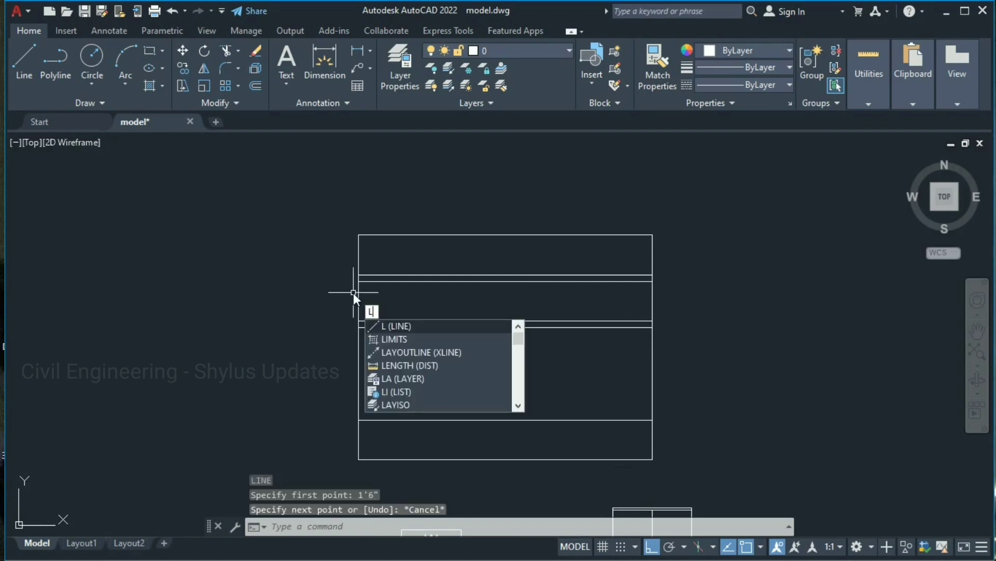
pyautogui.press('Return')
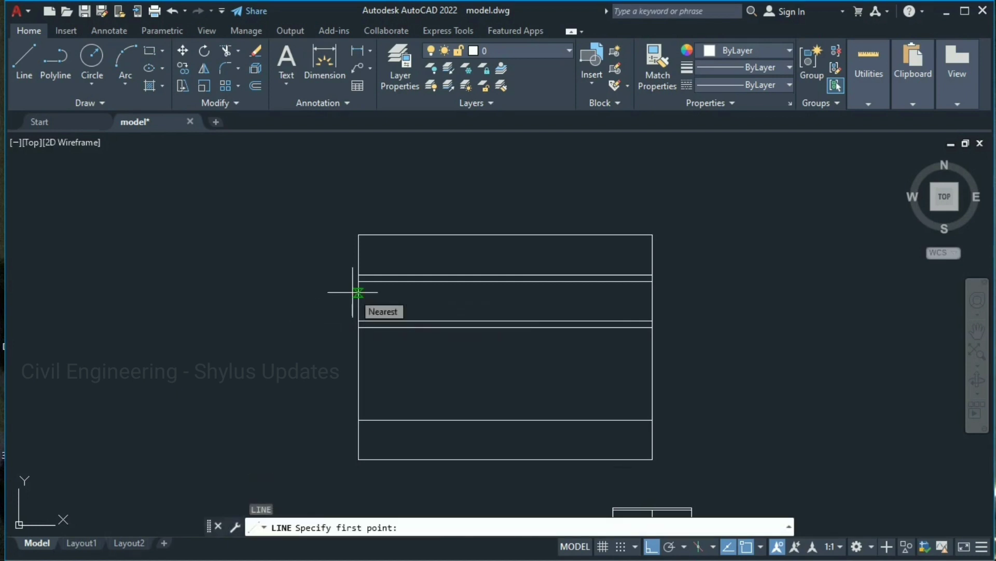
pyautogui.click(358, 327)
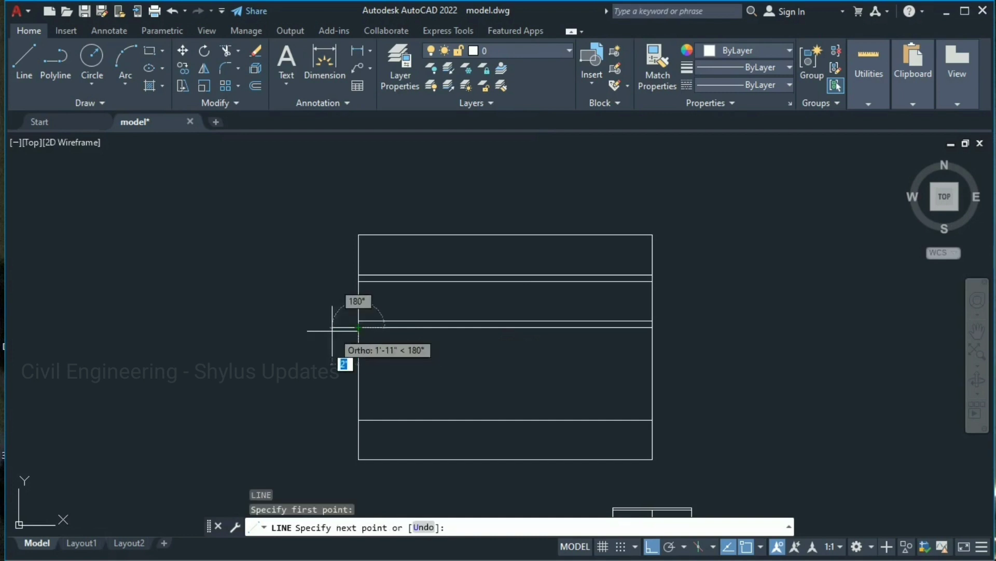
pyautogui.write('1\'6"')
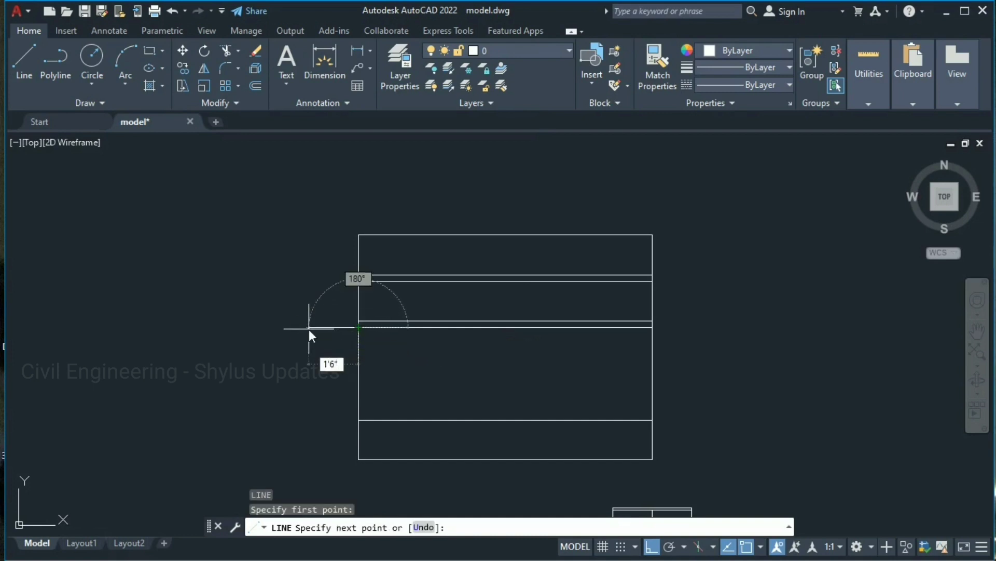
pyautogui.press('Return')
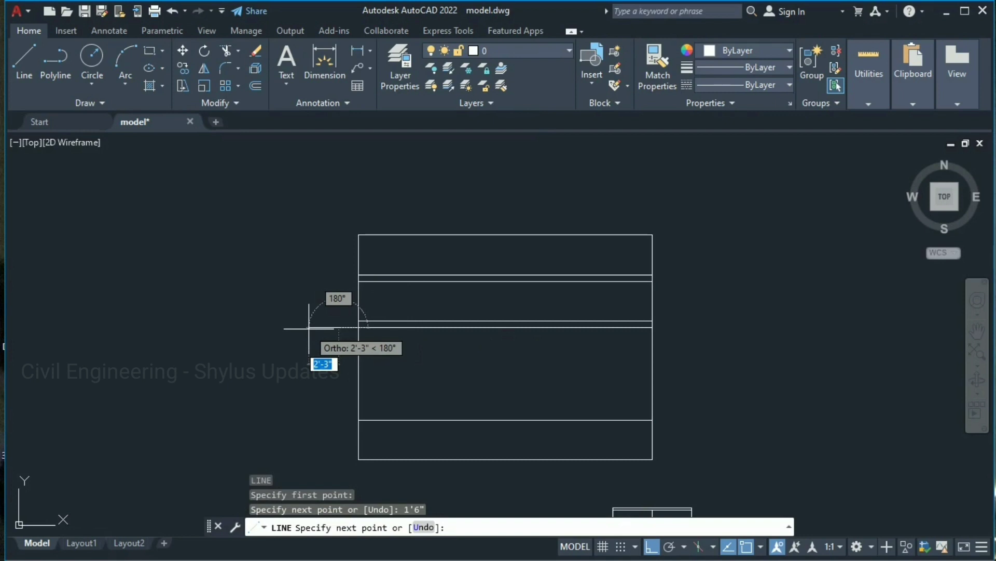
pyautogui.write('4"')
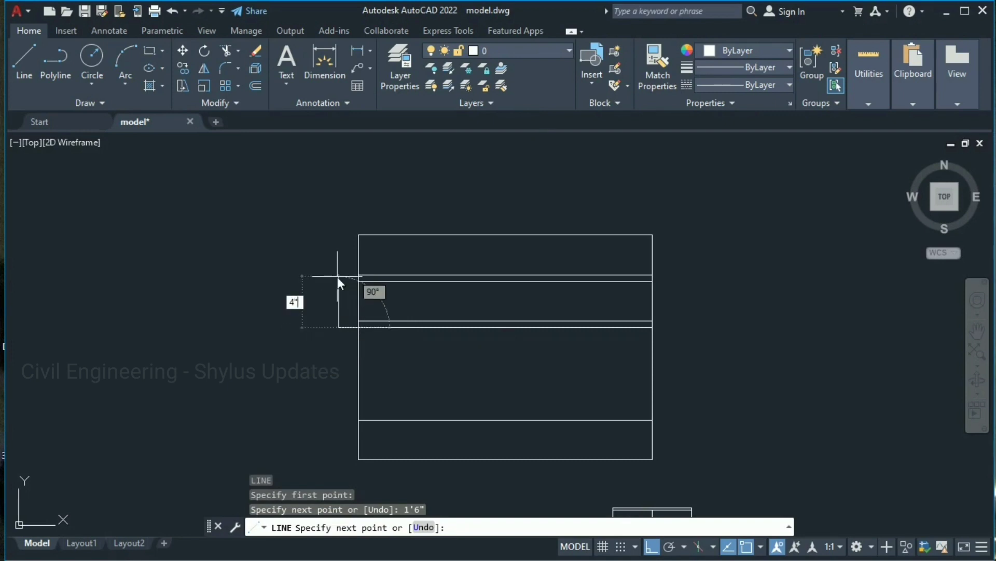
pyautogui.press('Return')
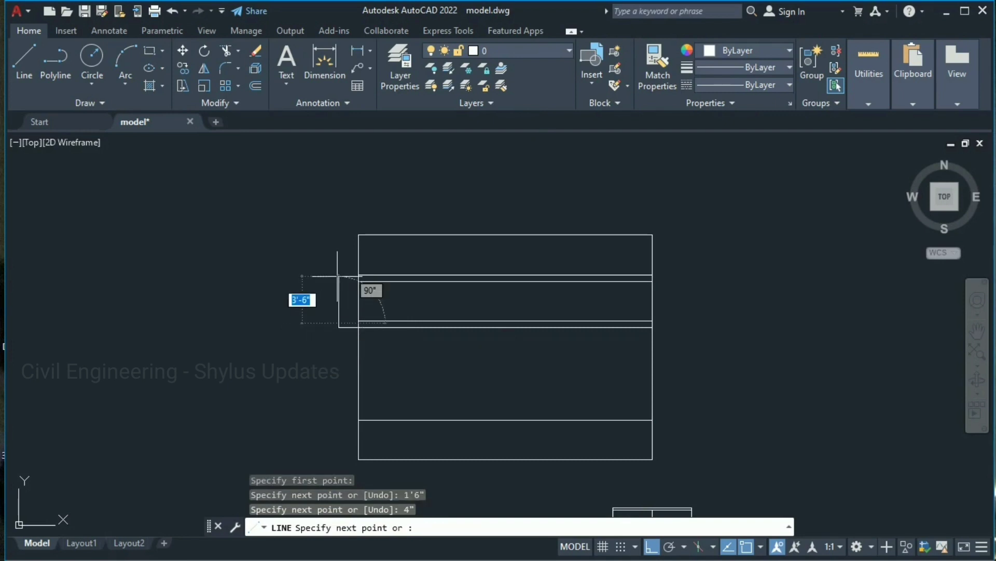
pyautogui.scroll(3, 358, 314)
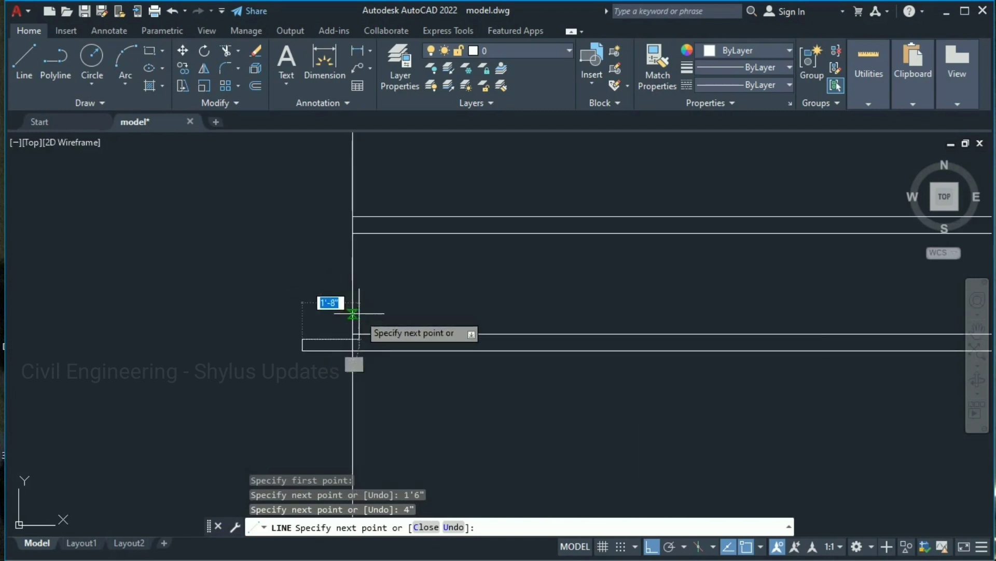
pyautogui.scroll(1, 353, 335)
pyautogui.scroll(4, 355, 332)
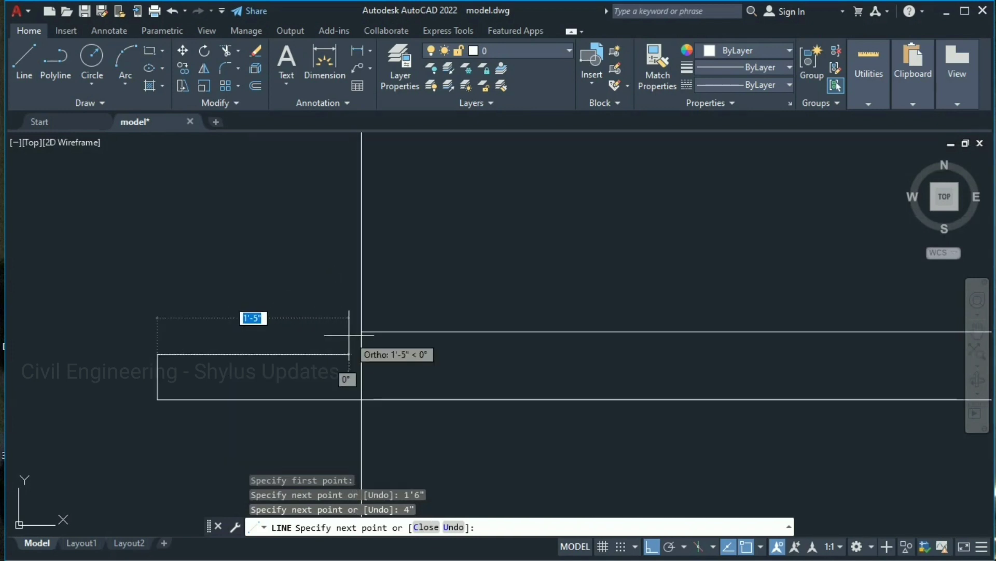
pyautogui.click(361, 331)
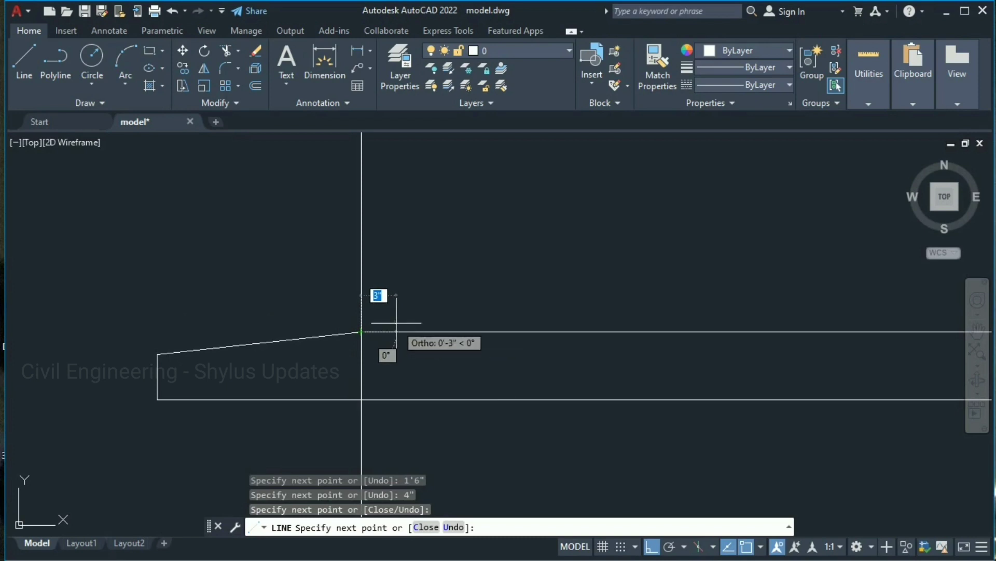
pyautogui.press('Escape')
# - Draw the right lintel projection from the lintel band's lower-right corner: 1'6" outward, 4" up, and a sloping line to its upper-right corner
pyautogui.scroll(-4, 367, 307)
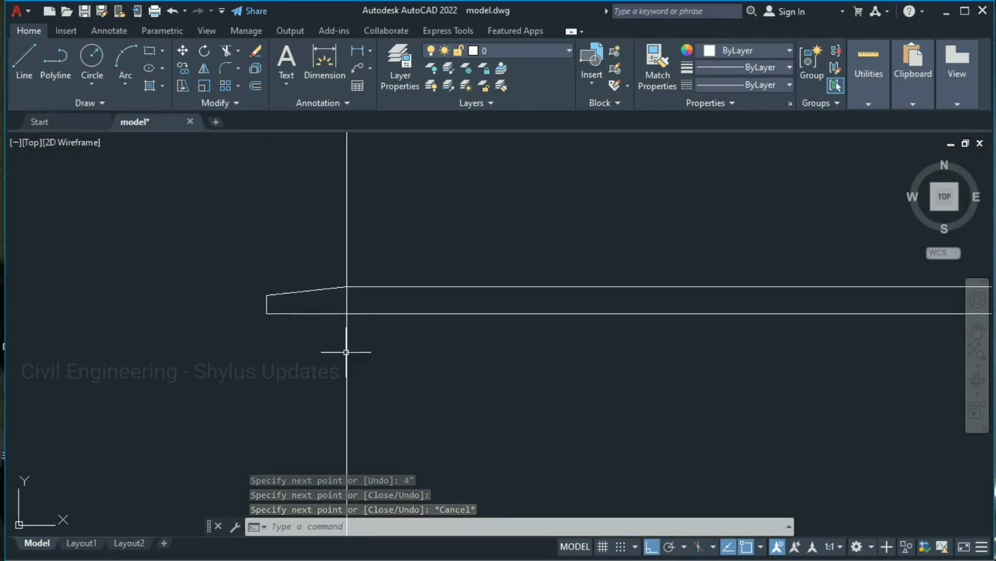
pyautogui.scroll(-4, 276, 301)
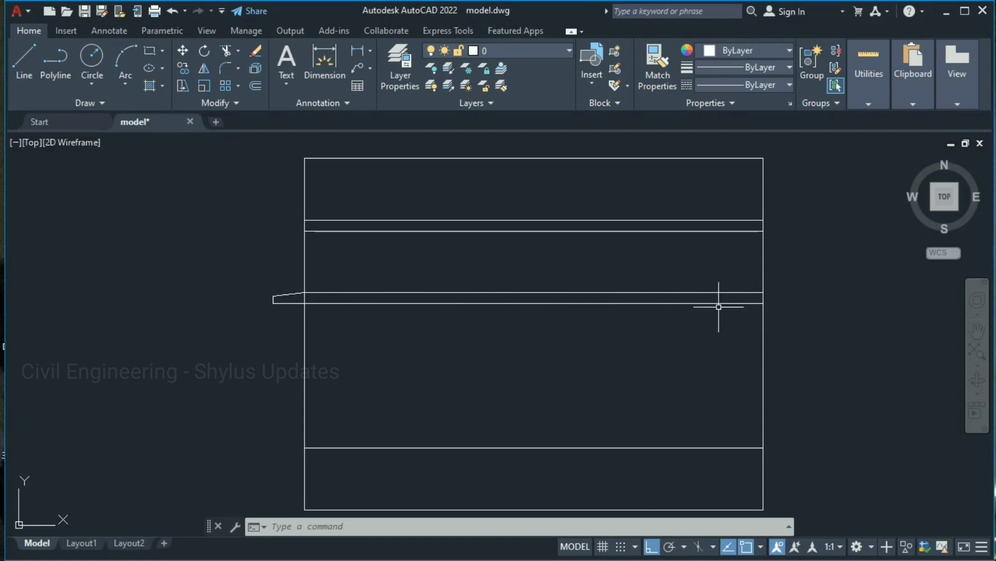
pyautogui.write('l')
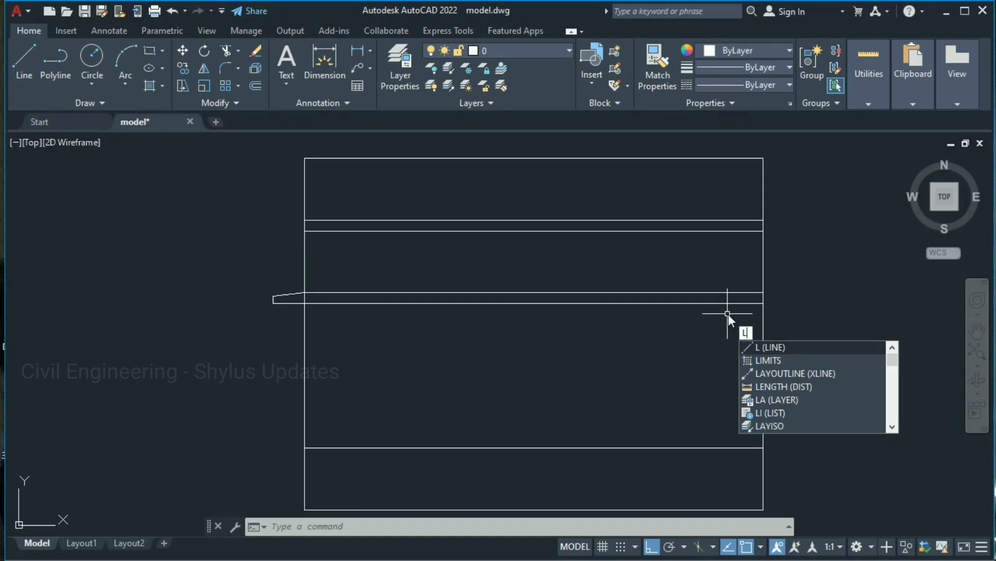
pyautogui.press('Return')
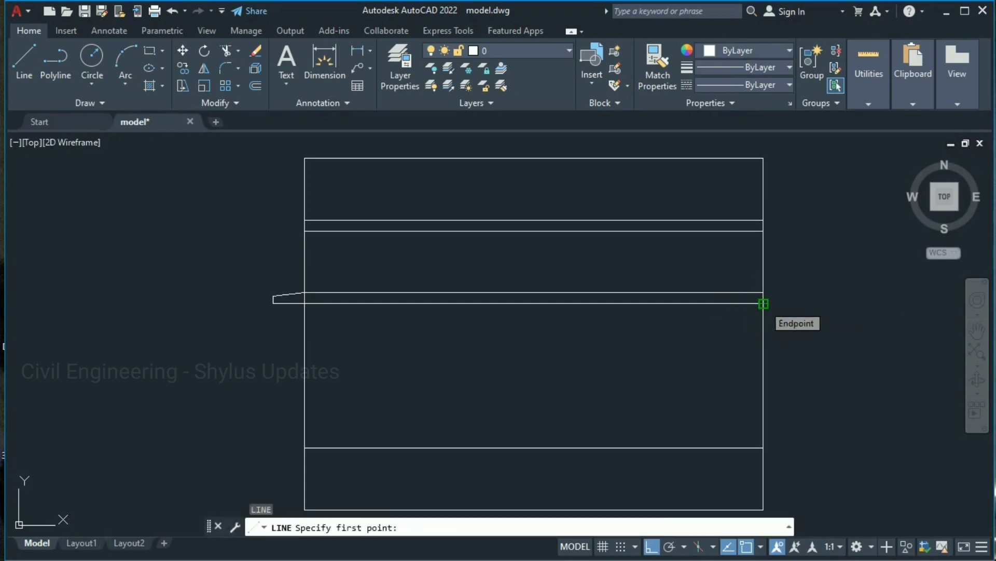
pyautogui.click(763, 303)
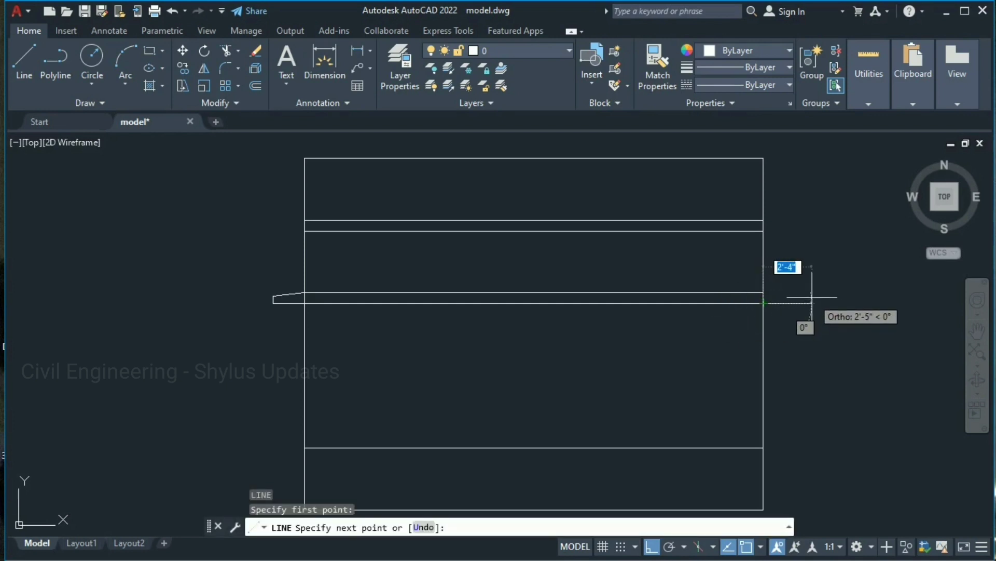
pyautogui.write('1\'6"')
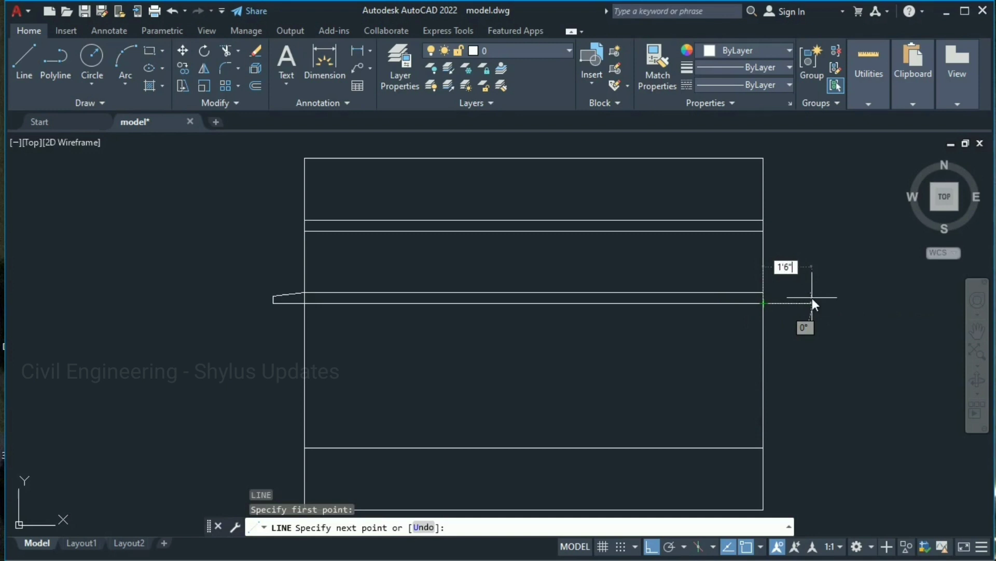
pyautogui.press('Return')
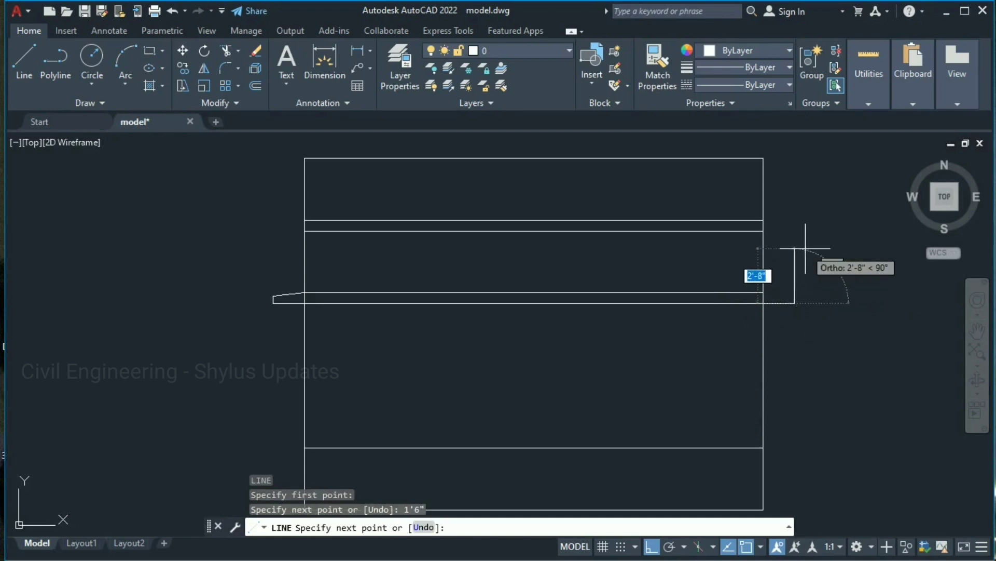
pyautogui.write('4"')
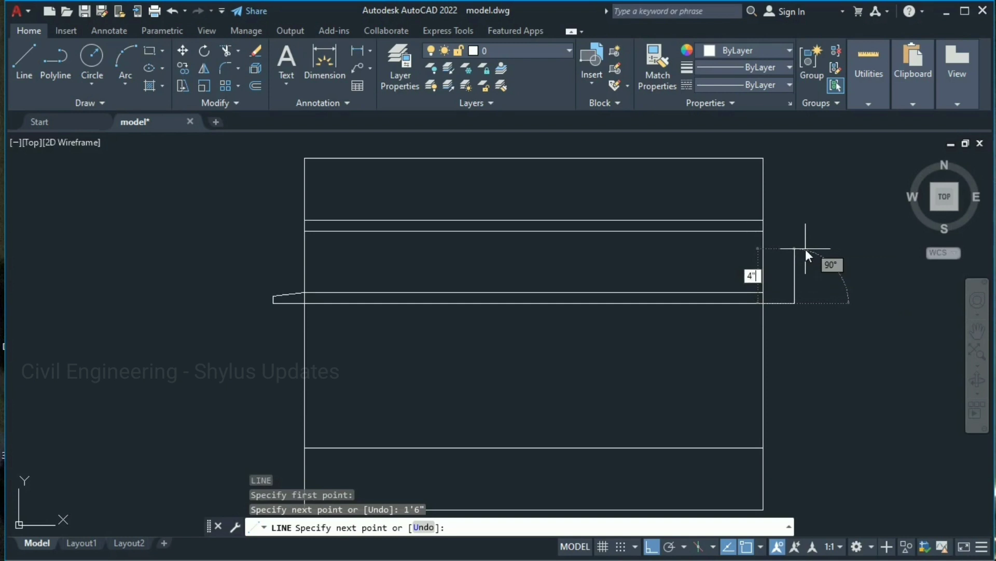
pyautogui.press('Return')
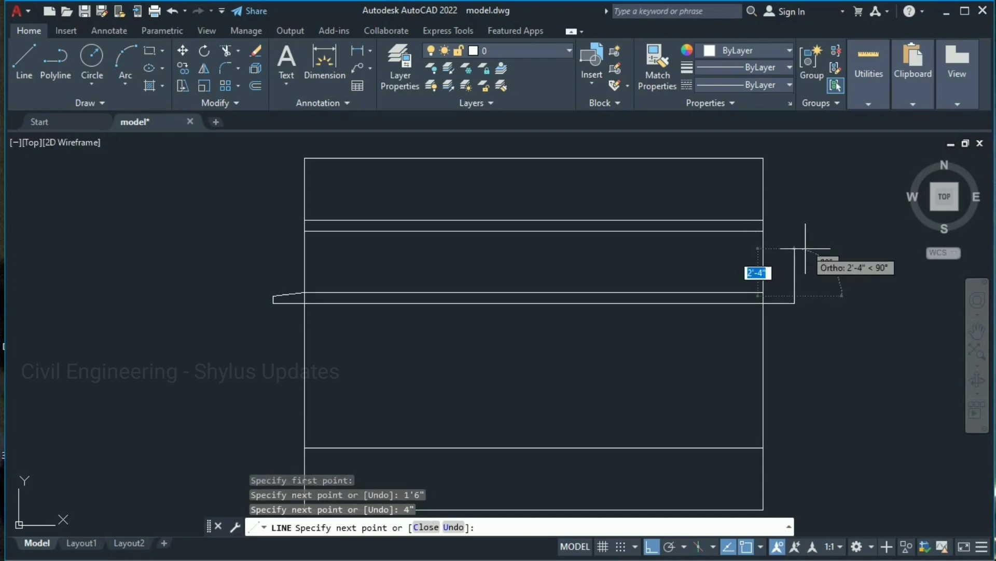
pyautogui.click(764, 292)
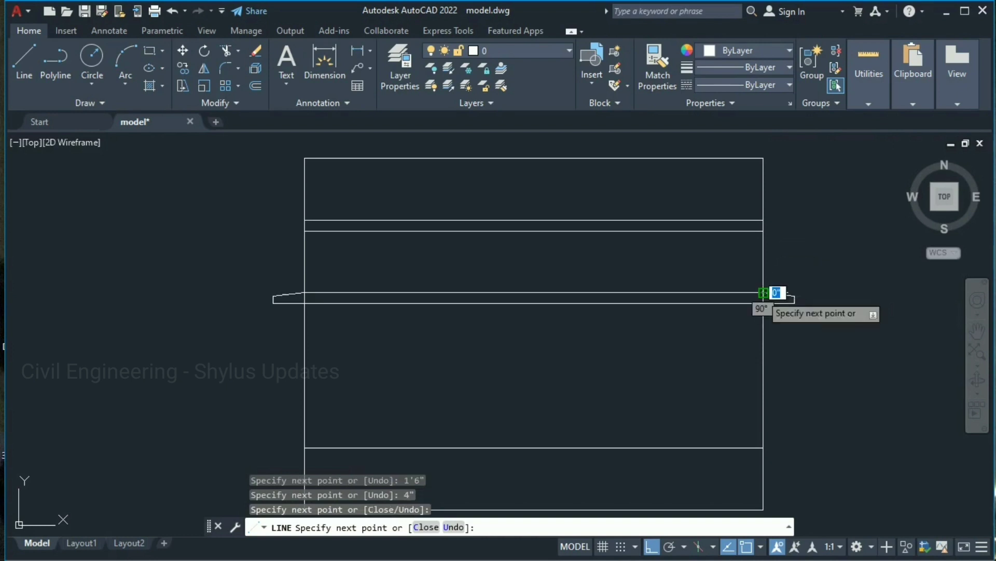
pyautogui.press('Escape')
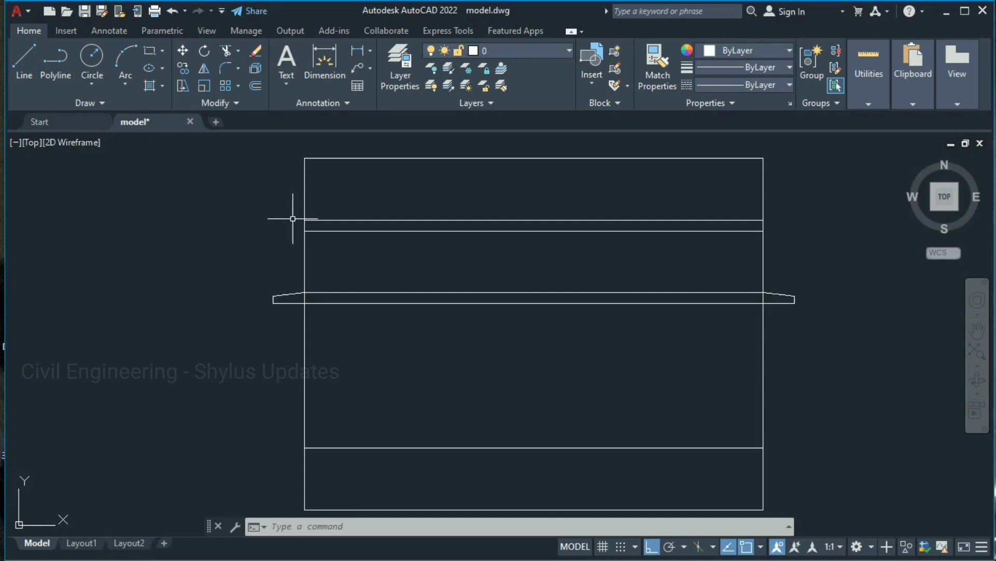
# - Draw the left roof slab projection from the slab's lower-left corner: 6" outward, 6" up, and back to its upper-left corner
pyautogui.write('L')
pyautogui.press('Return')
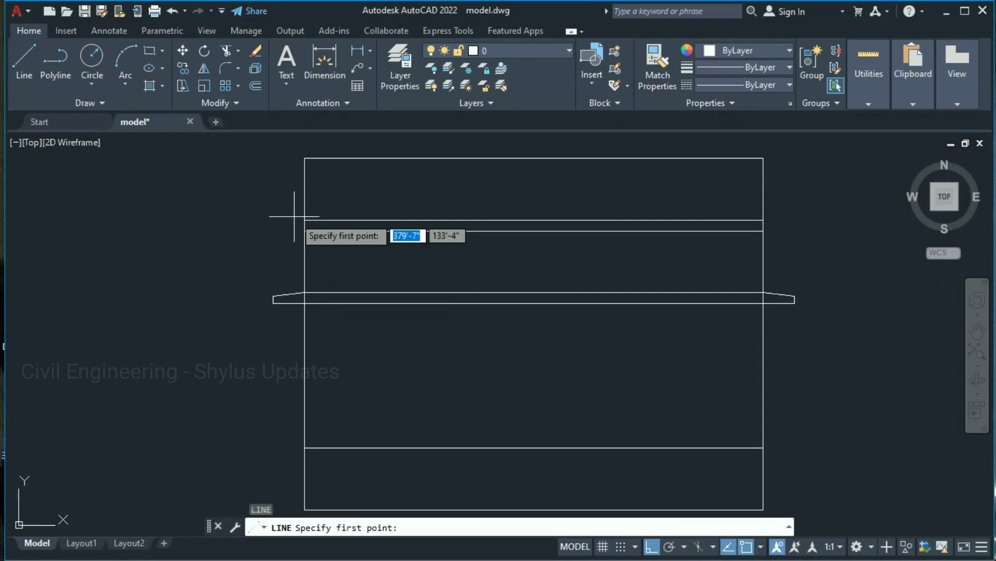
pyautogui.click(305, 230)
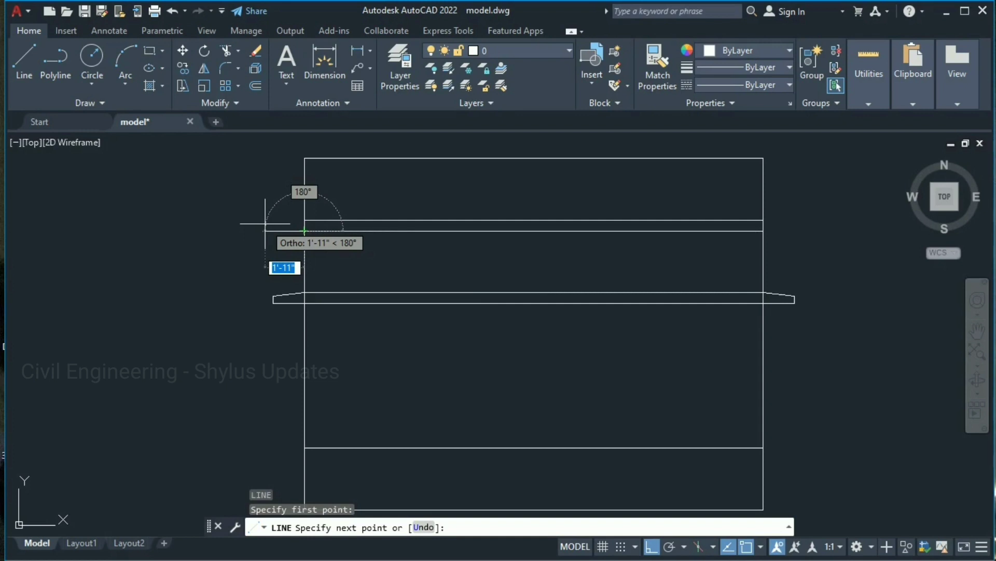
pyautogui.write("4'")
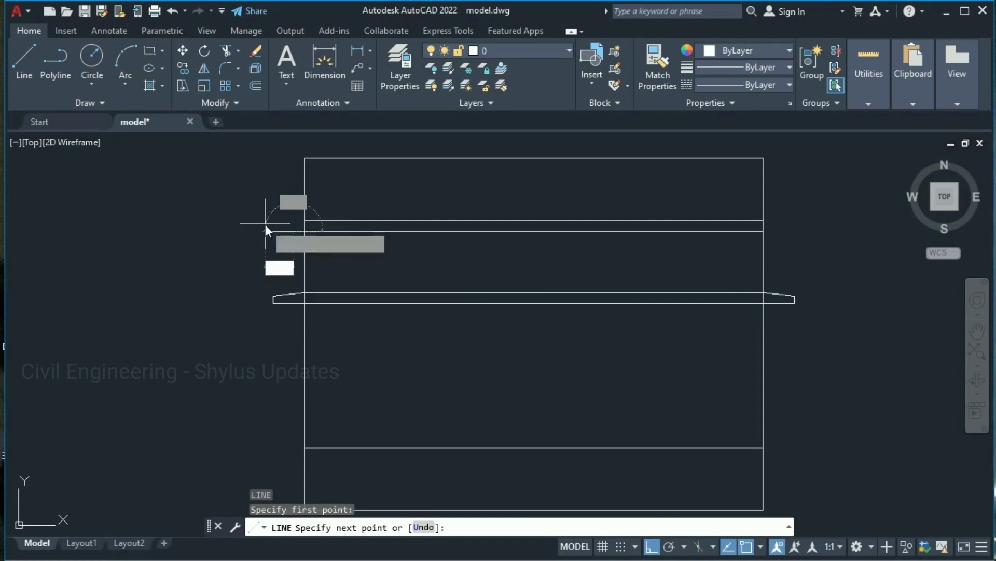
pyautogui.press('Return')
pyautogui.write('6"')
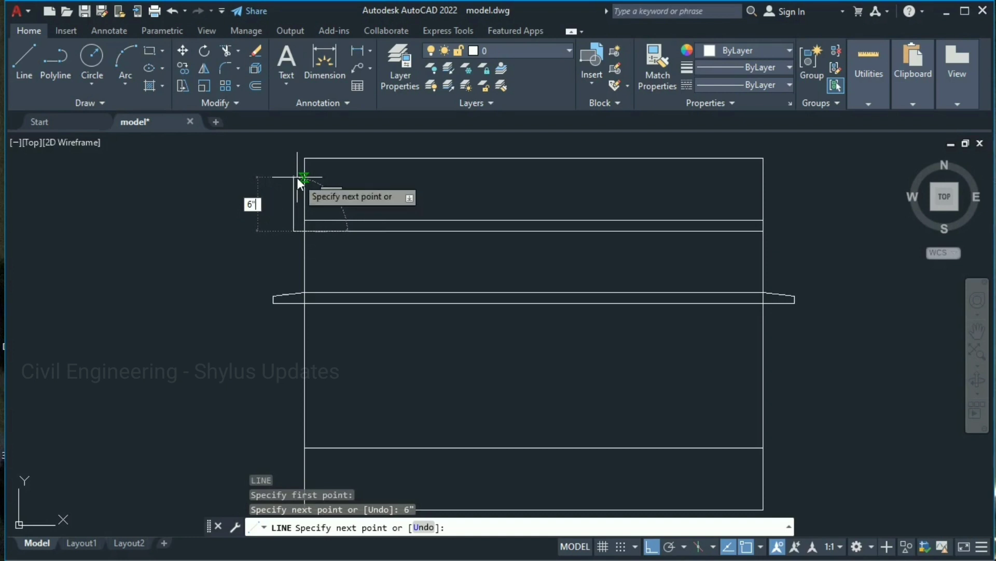
pyautogui.press('Return')
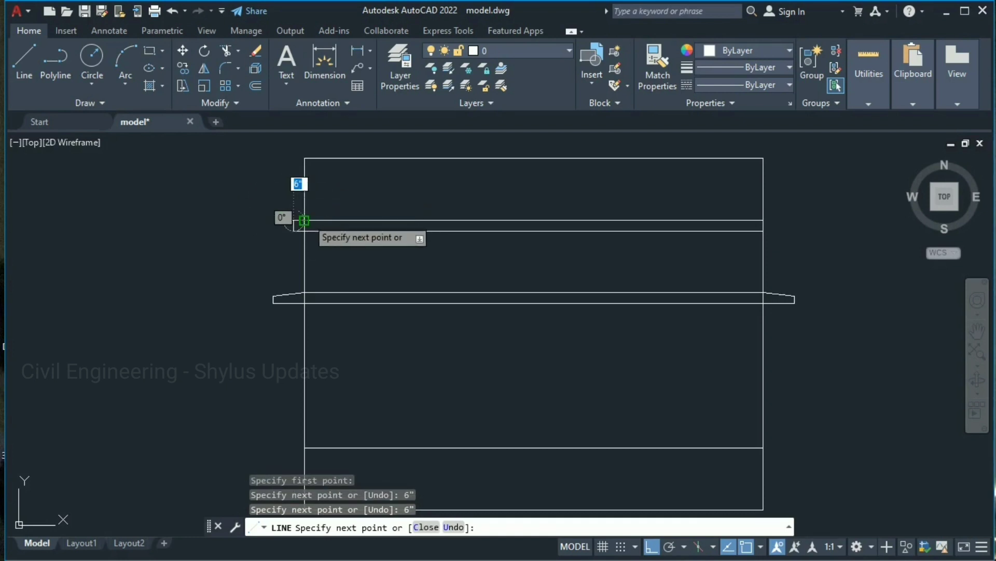
pyautogui.click(304, 223)
pyautogui.press('Escape')
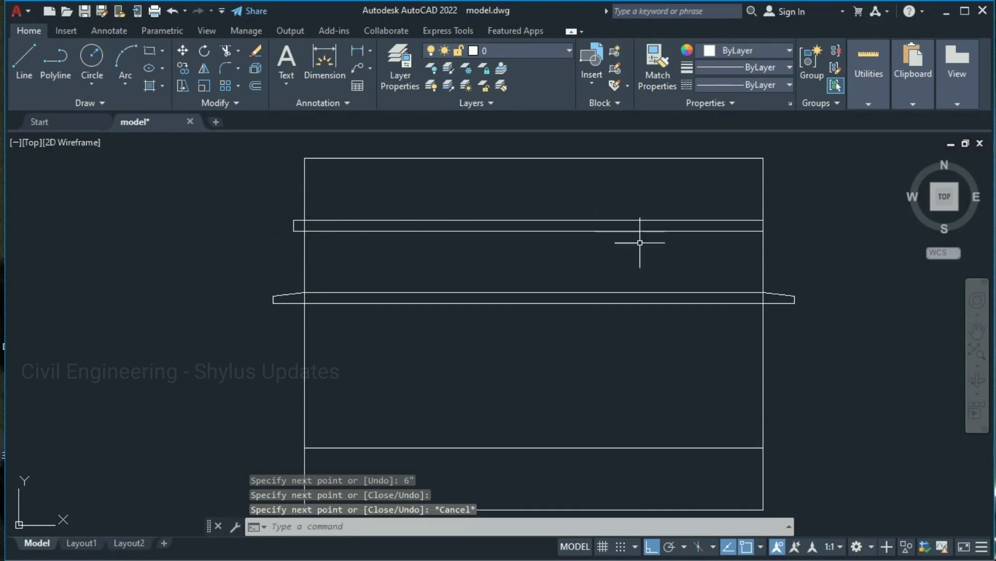
# - Draw the right roof slab projection from the slab's lower-right corner: 6" outward, 6" up, and back to its upper-right corner
pyautogui.scroll(4, 741, 233)
pyautogui.moveTo(736, 233); pyautogui.dragTo(411, 282, button='middle')
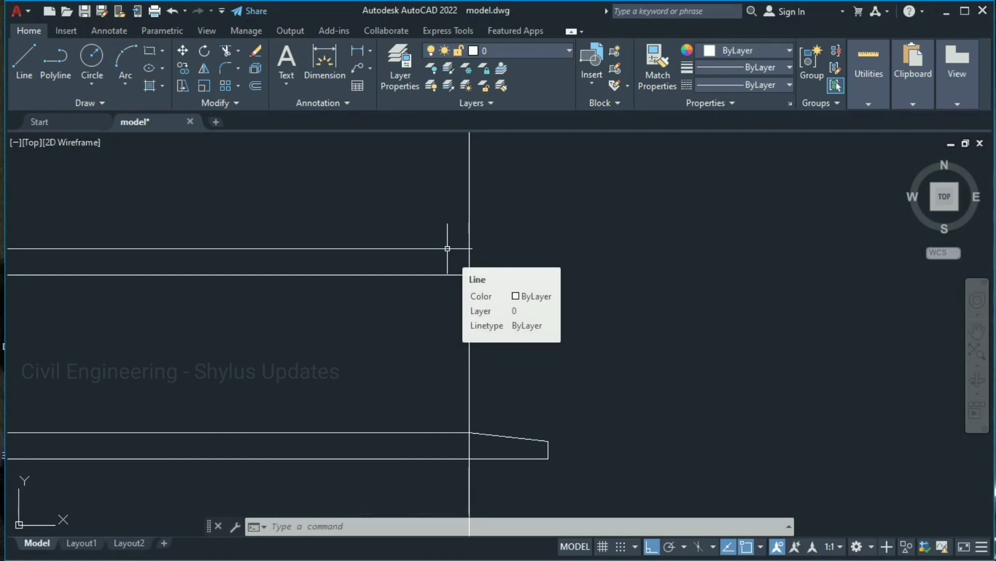
pyautogui.write('l')
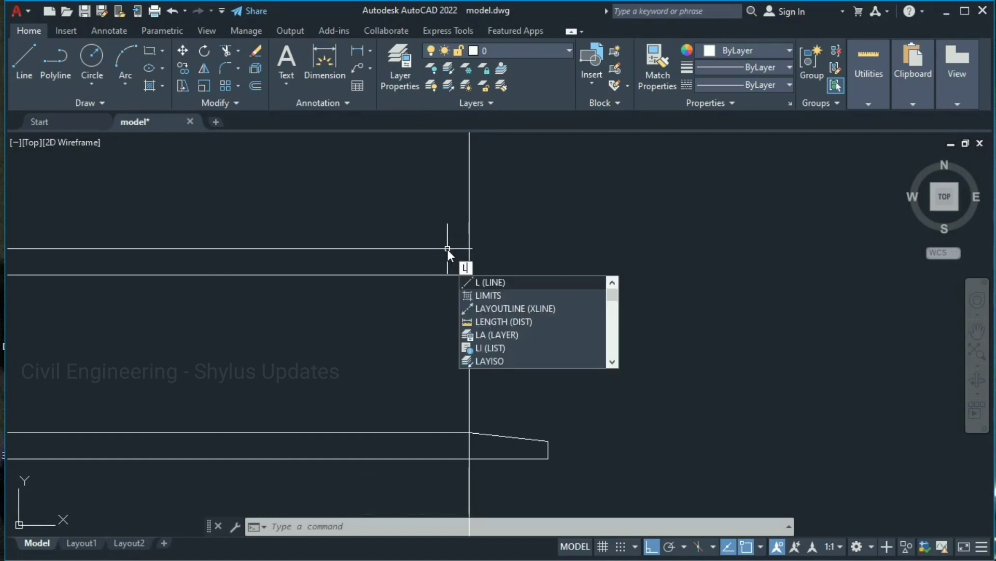
pyautogui.press('Return')
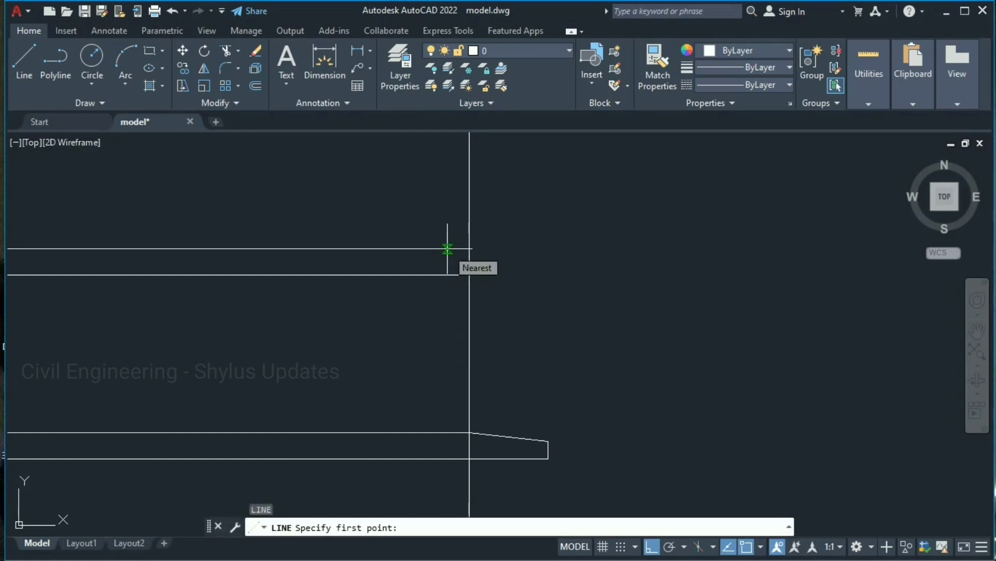
pyautogui.click(469, 275)
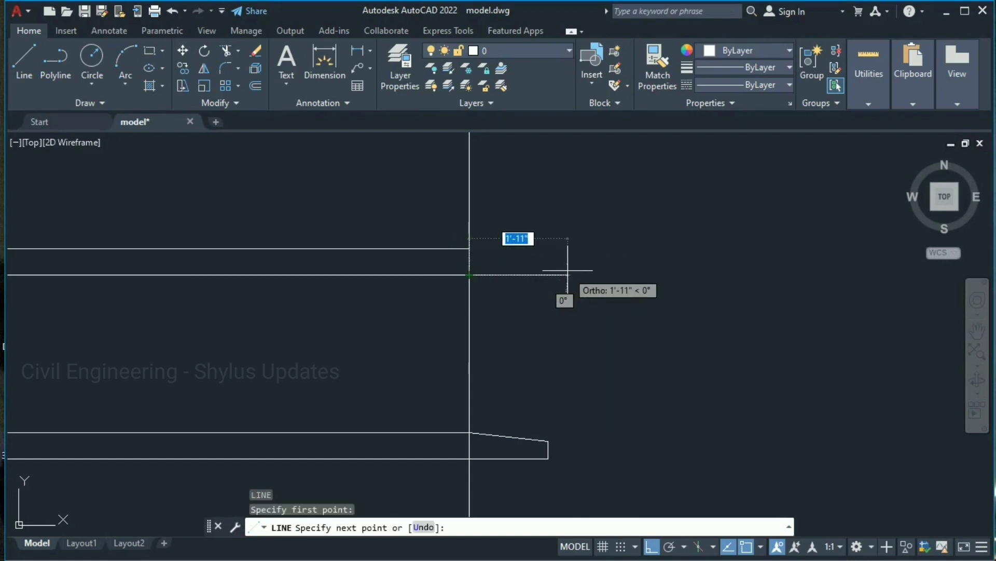
pyautogui.write('6')
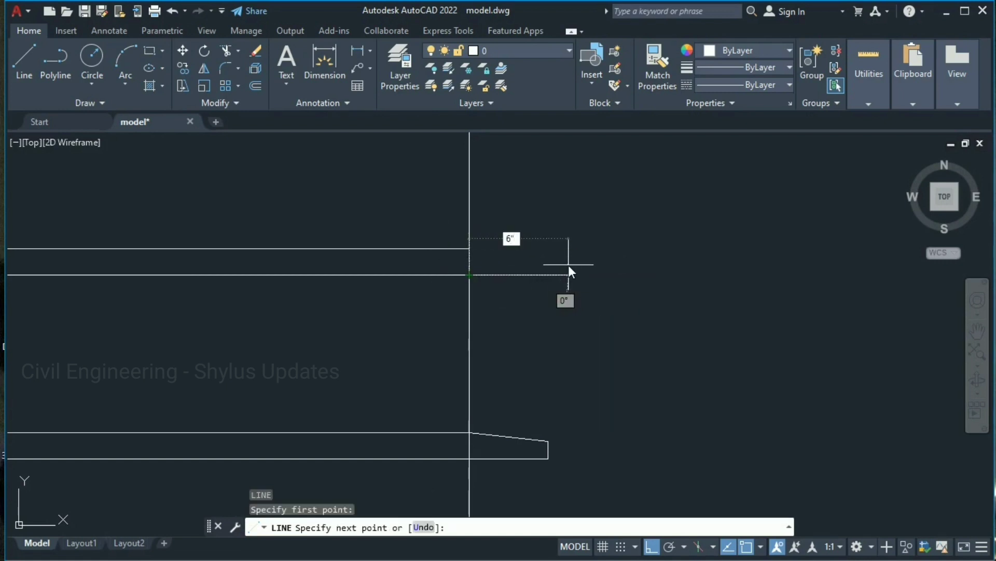
pyautogui.press('Return')
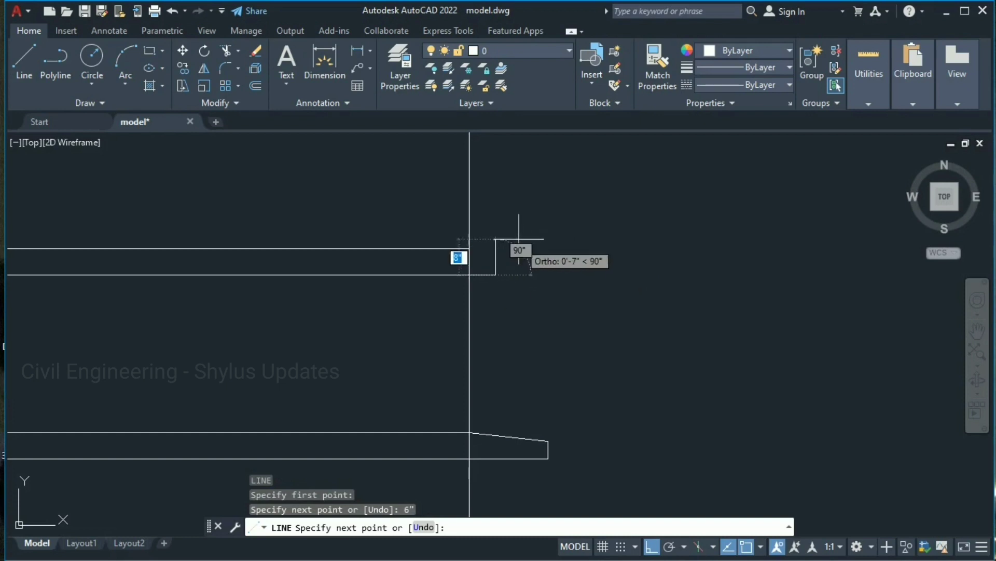
pyautogui.write('6"')
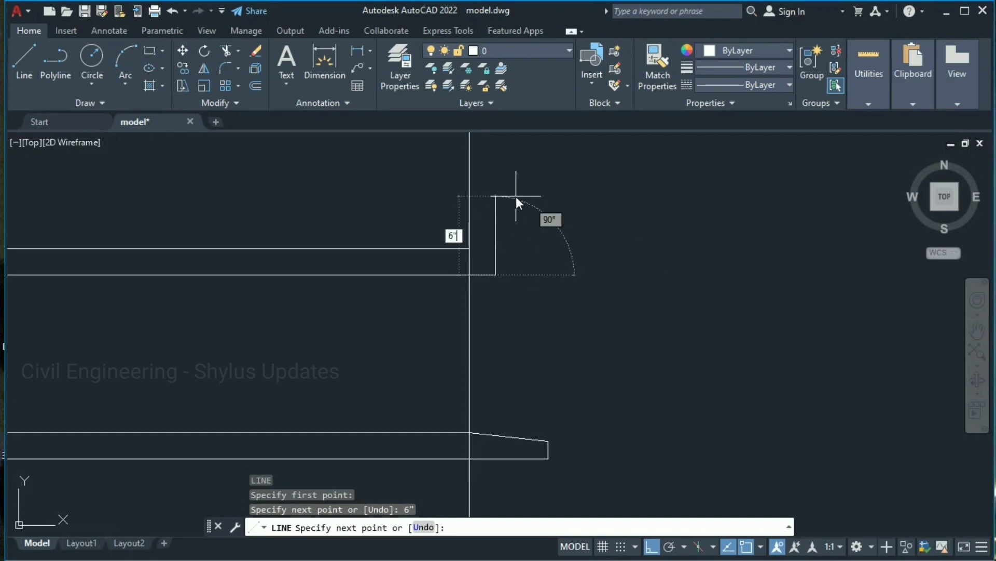
pyautogui.press('Return')
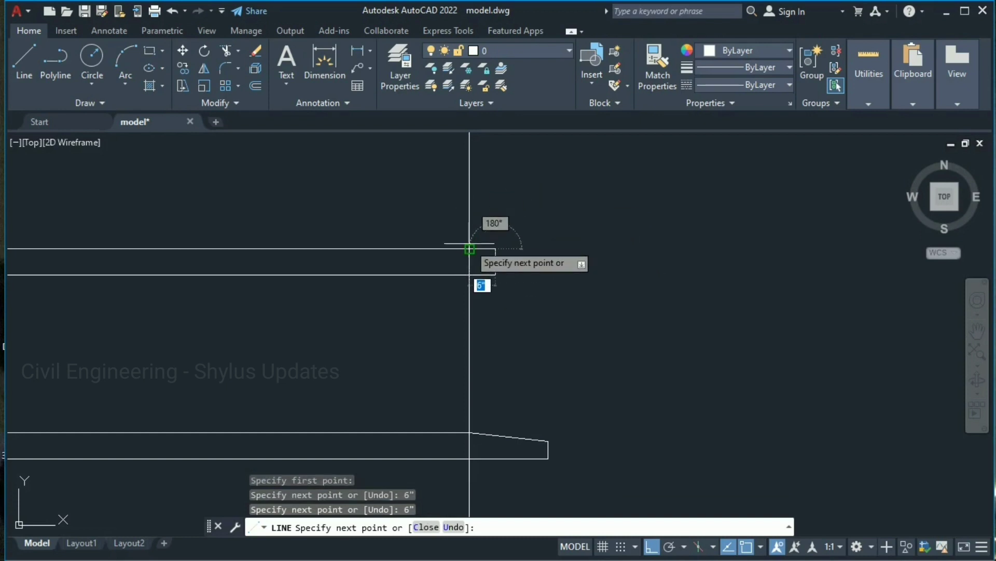
pyautogui.click(470, 249)
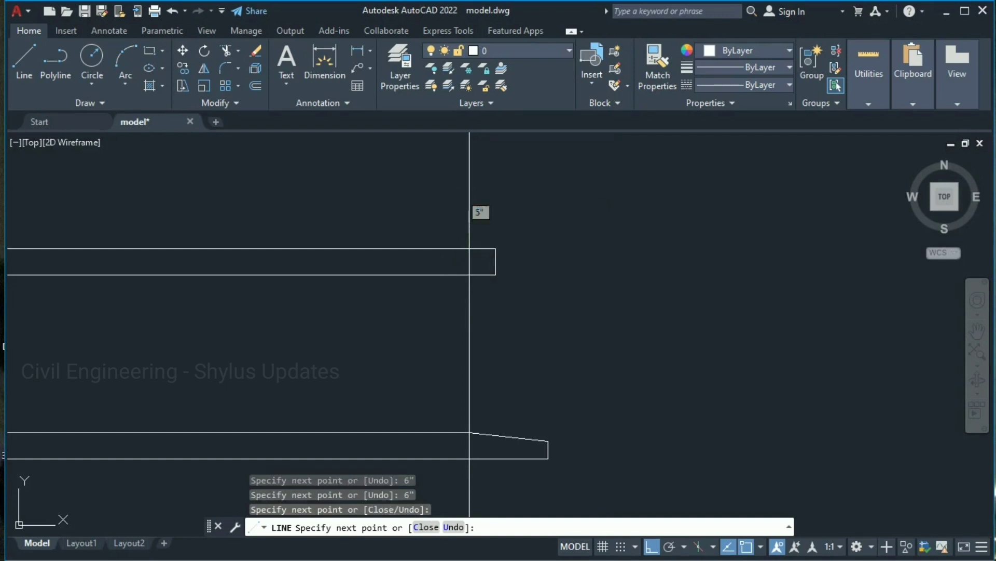
pyautogui.press('Escape')
# - Trim the segment of the right wall line that crosses the lintel band
pyautogui.scroll(-5, 308, 254)
pyautogui.moveTo(244, 243); pyautogui.dragTo(384, 260, button='middle')
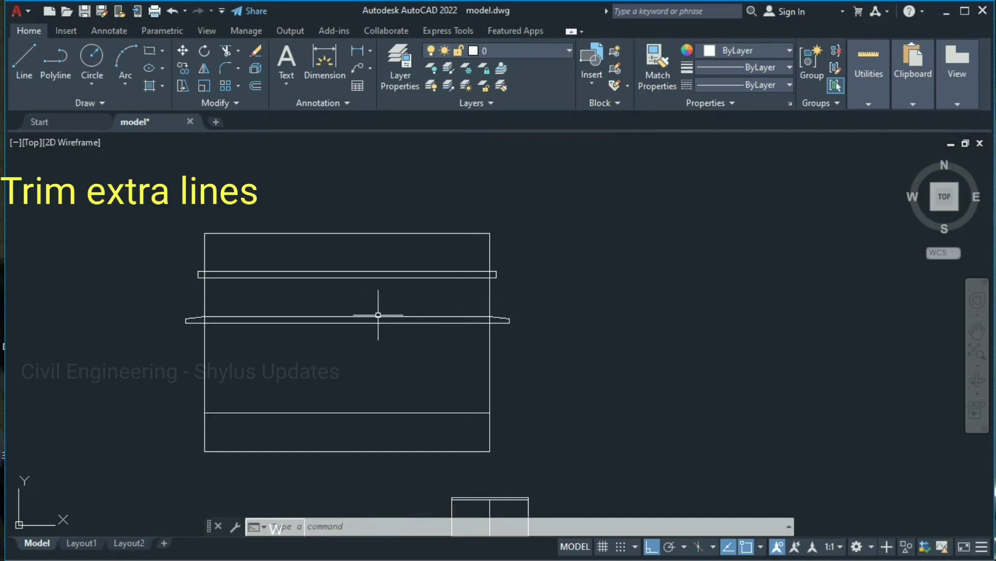
pyautogui.write('TR')
pyautogui.press('Return')
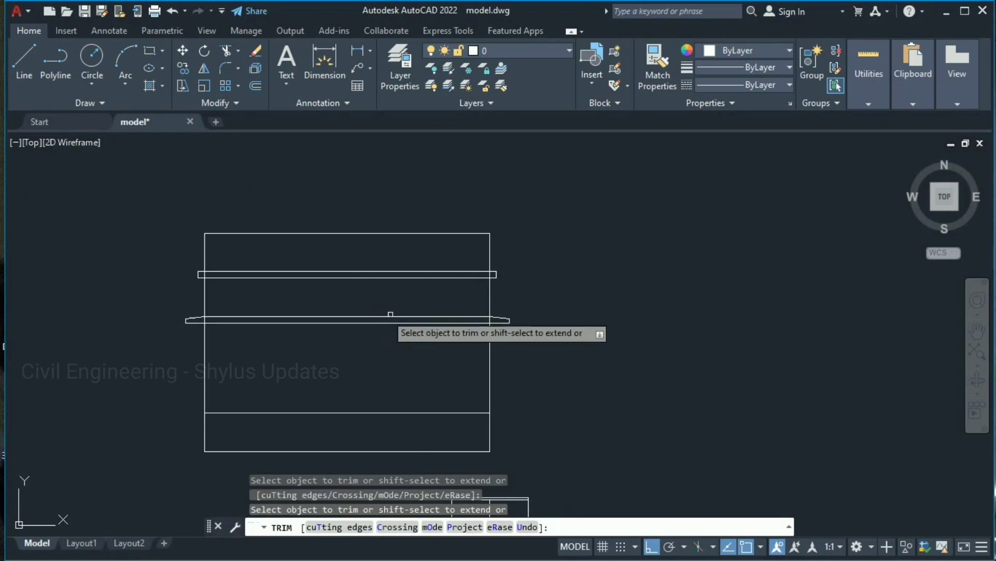
pyautogui.scroll(2, 468, 307)
pyautogui.scroll(2, 467, 307)
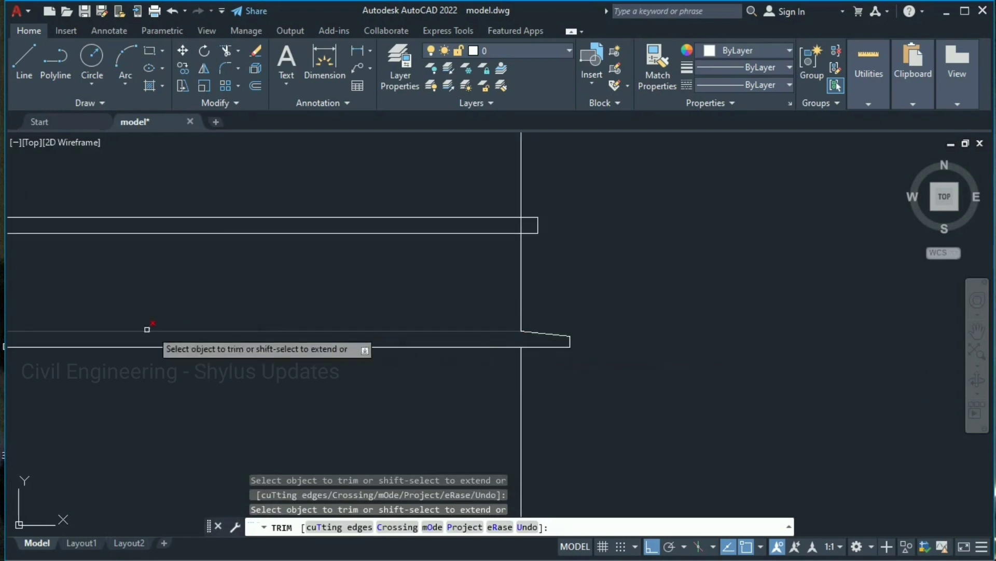
# - Trim the segments of the left wall line that cross the lintel band and the roof slab
pyautogui.scroll(-4, 149, 329)
pyautogui.moveTo(149, 329); pyautogui.dragTo(412, 337, button='middle')
pyautogui.scroll(4, 270, 337)
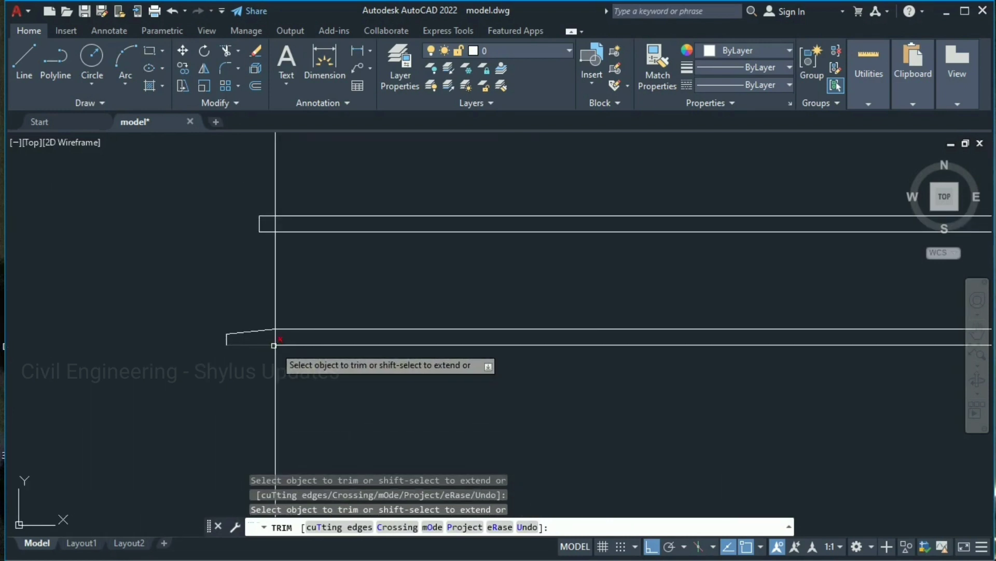
pyautogui.click(276, 335)
pyautogui.click(274, 223)
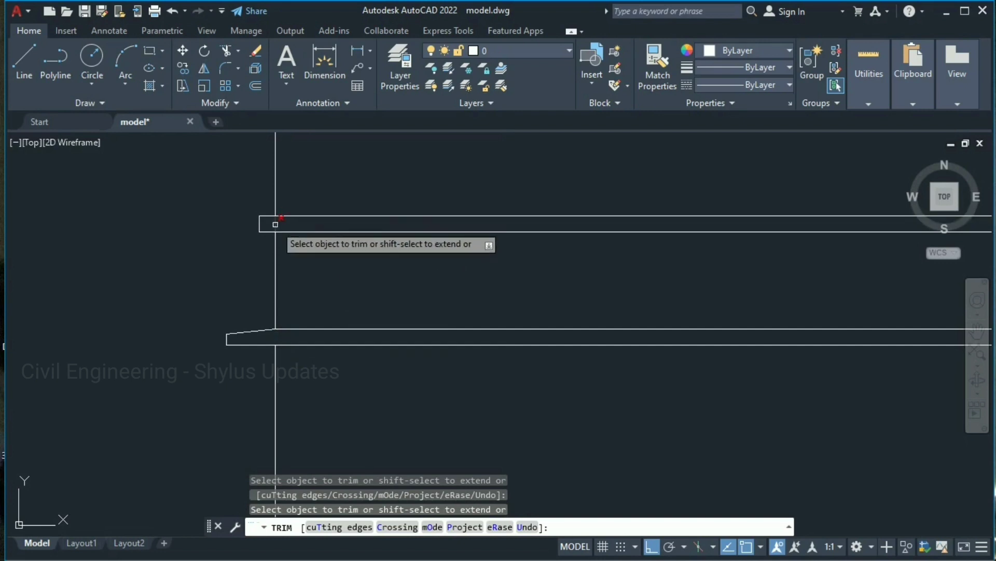
# - Trim the segment of the right wall line that crosses the roof slab and end the trimming
pyautogui.scroll(-3, 528, 267)
pyautogui.moveTo(527, 266); pyautogui.dragTo(394, 269, button='middle')
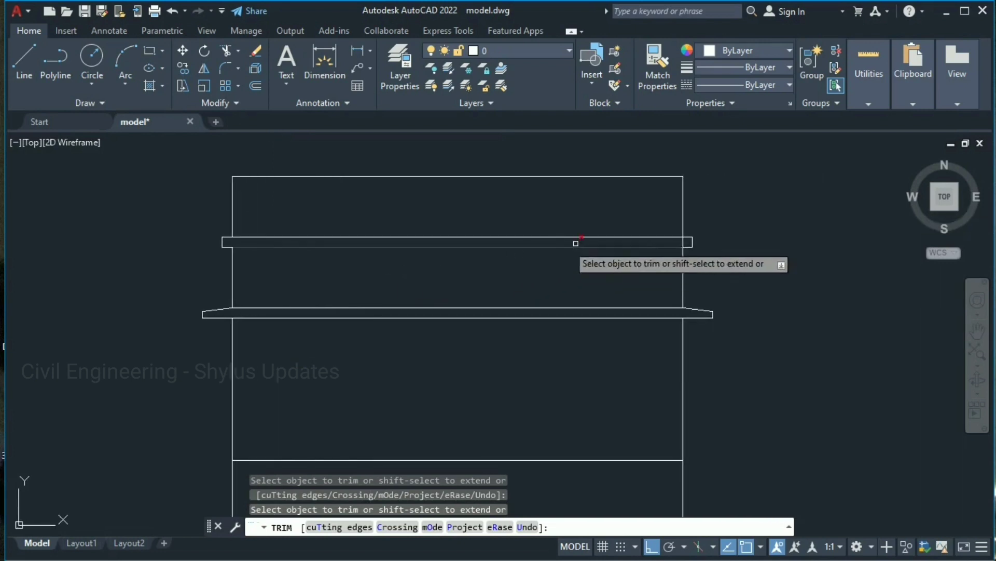
pyautogui.scroll(2, 705, 240)
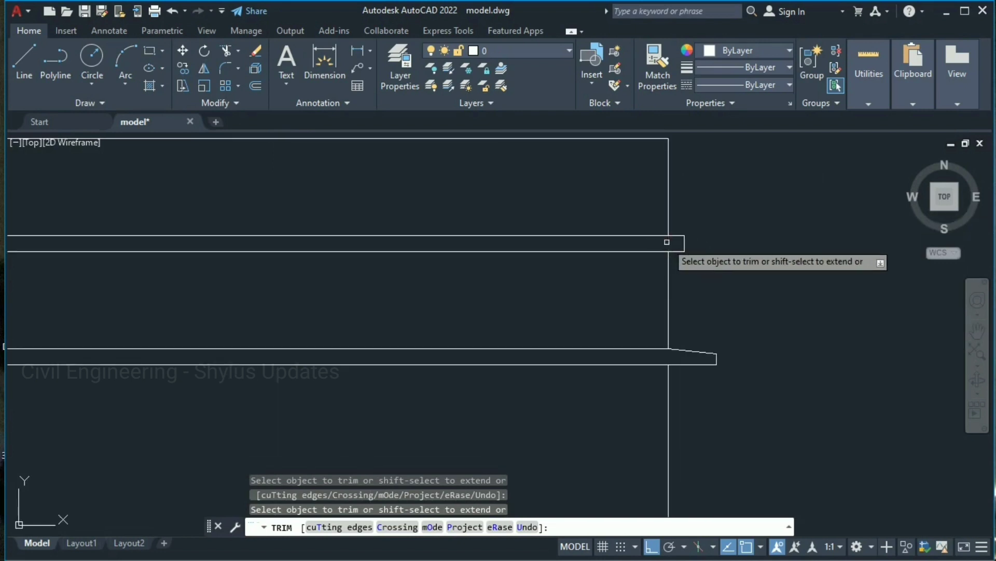
pyautogui.press('Escape')
pyautogui.scroll(-4, 298, 295)
pyautogui.moveTo(298, 296)
pyautogui.mouseDown(button='middle')
pyautogui.moveTo(342, 264)
pyautogui.moveTo(476, 253)
pyautogui.mouseUp(button='middle')
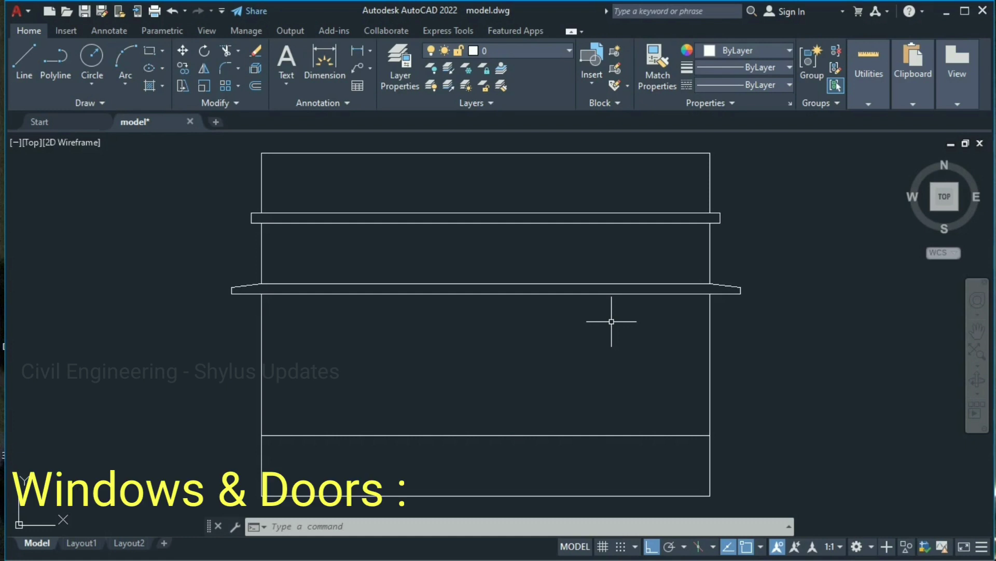
pyautogui.scroll(-5, 564, 338)
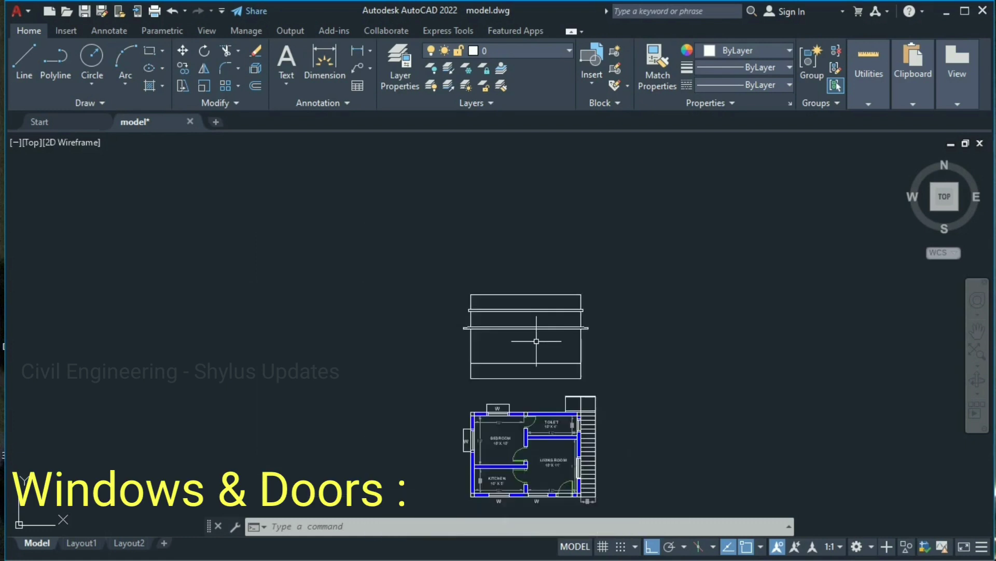
# - Draw vertical construction lines through both ends of the kitchen's front window in the floor plan
pyautogui.scroll(4, 534, 462)
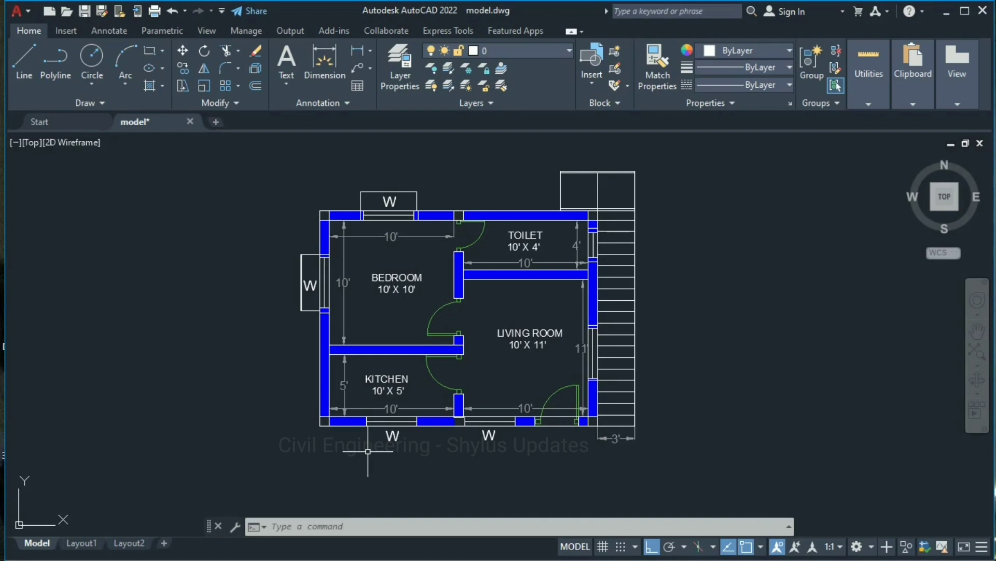
pyautogui.write('XL')
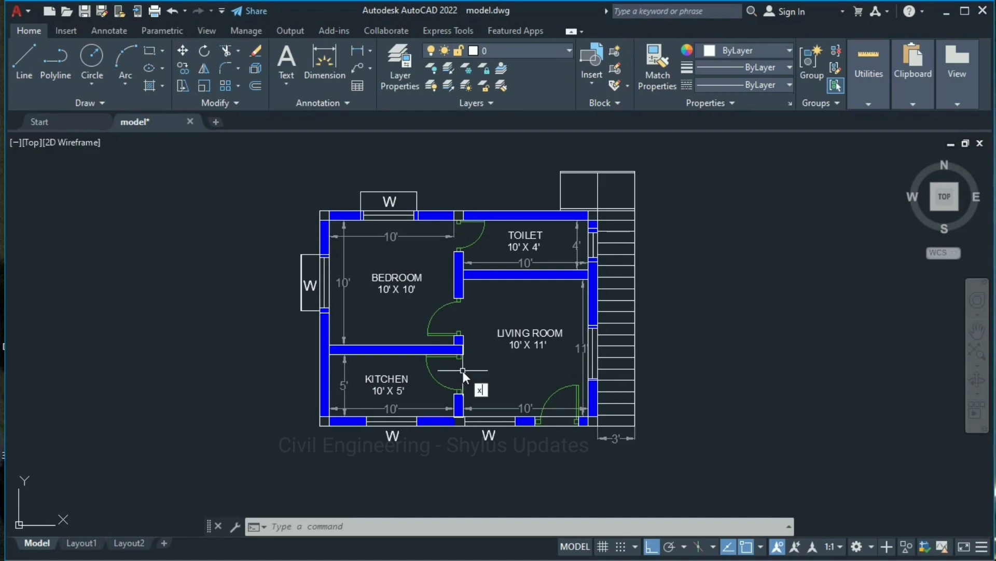
pyautogui.press('Return')
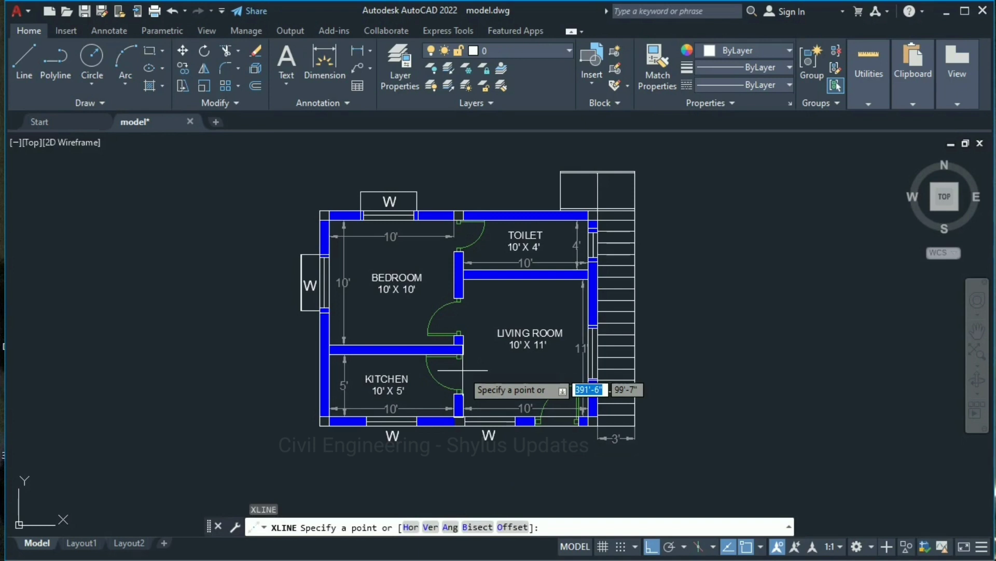
pyautogui.write('v')
pyautogui.press('Return')
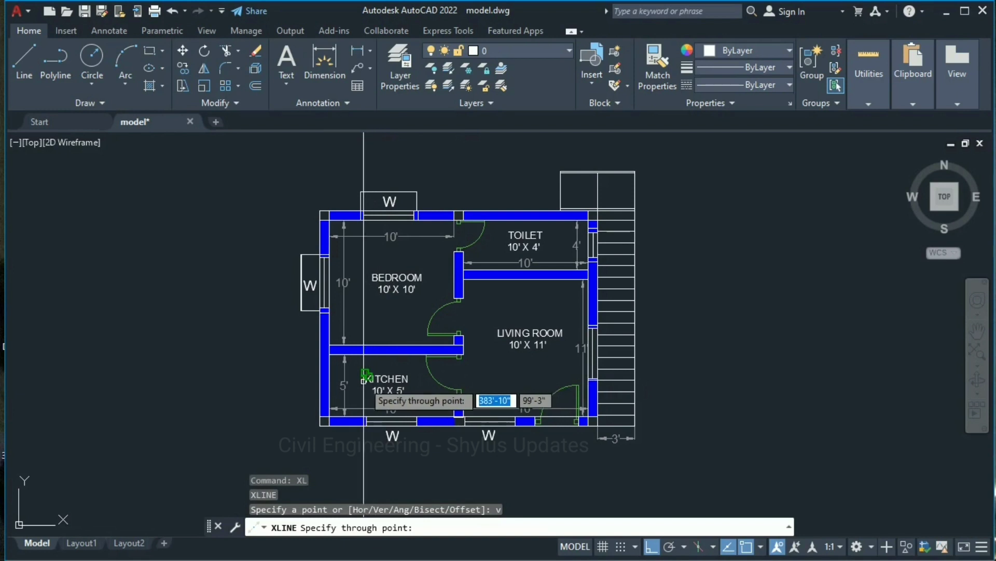
pyautogui.scroll(4, 366, 377)
pyautogui.moveTo(363, 411); pyautogui.dragTo(362, 327, button='middle')
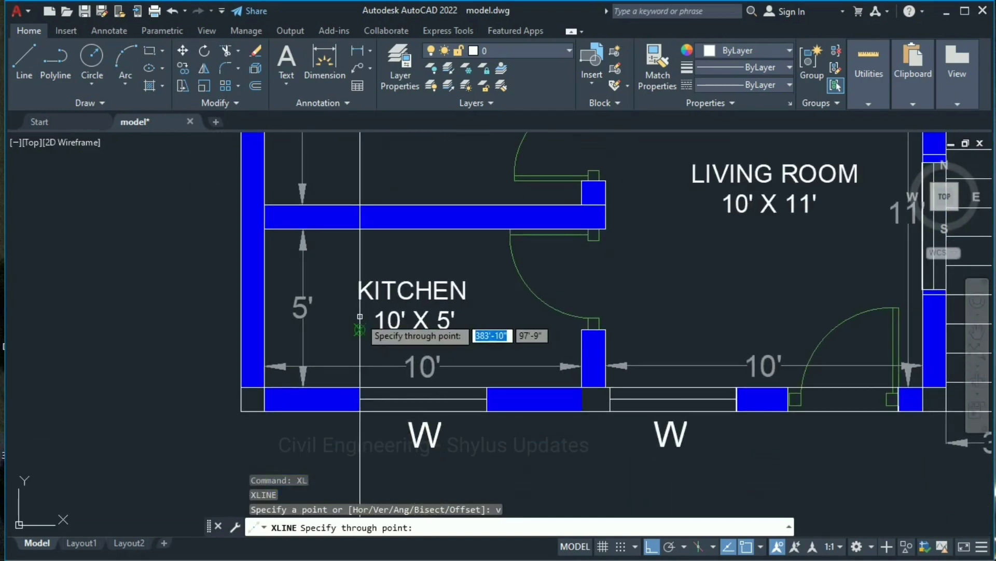
pyautogui.click(360, 329)
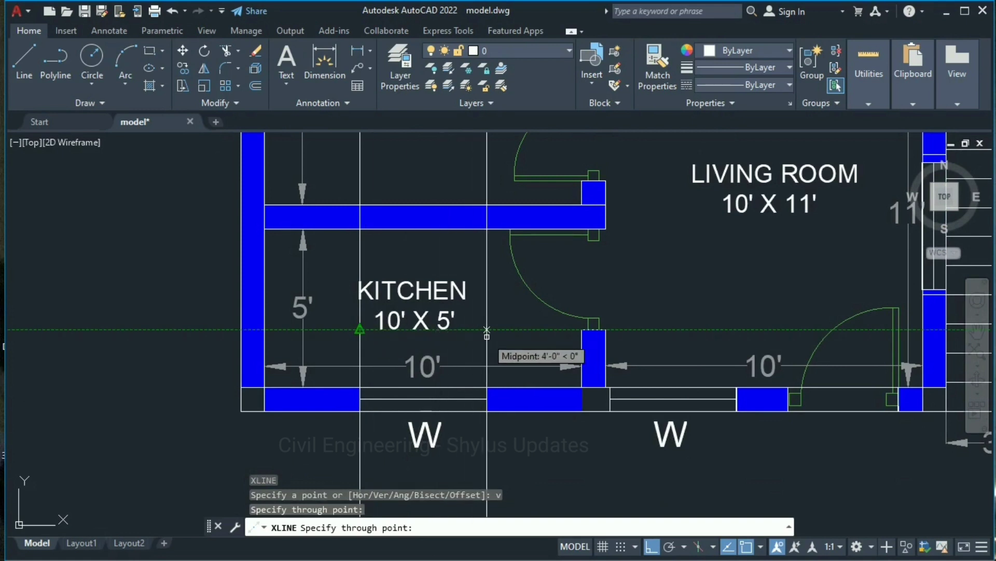
pyautogui.click(487, 330)
# - Add vertical construction lines through both ends of the living room's front window in the plan
pyautogui.scroll(-4, 571, 337)
pyautogui.moveTo(573, 336); pyautogui.dragTo(470, 341, button='middle')
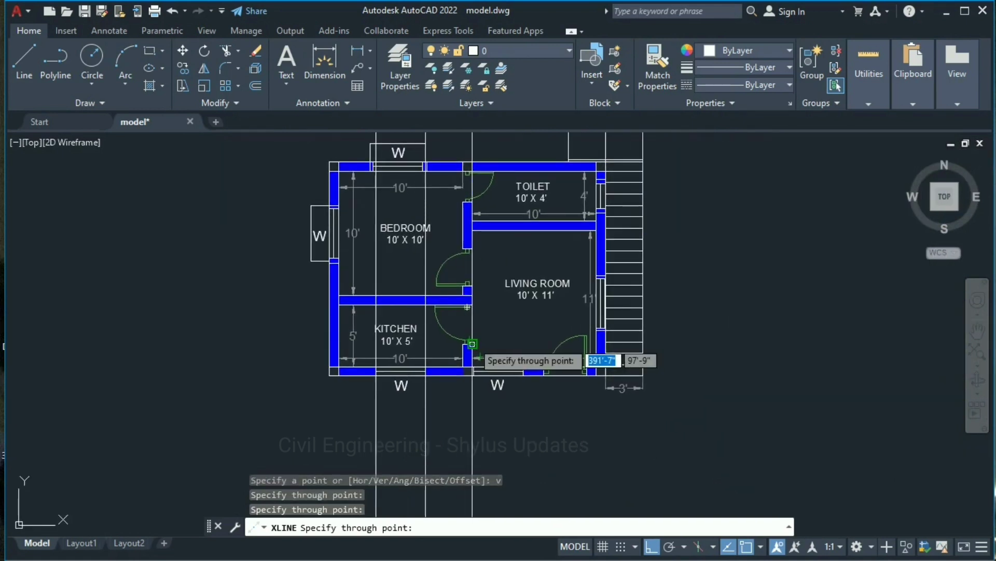
pyautogui.scroll(2, 471, 344)
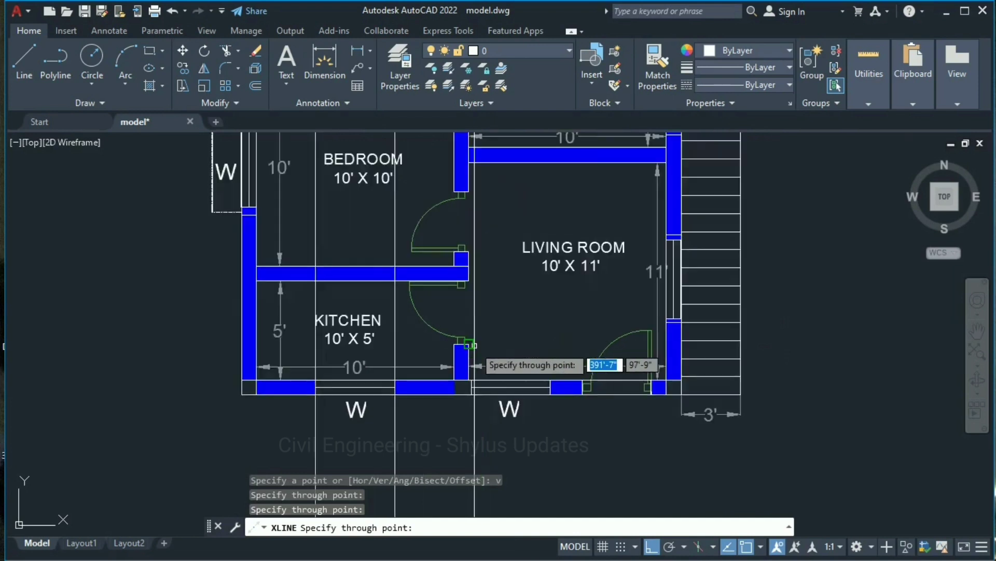
pyautogui.scroll(2, 470, 345)
pyautogui.scroll(2, 466, 450)
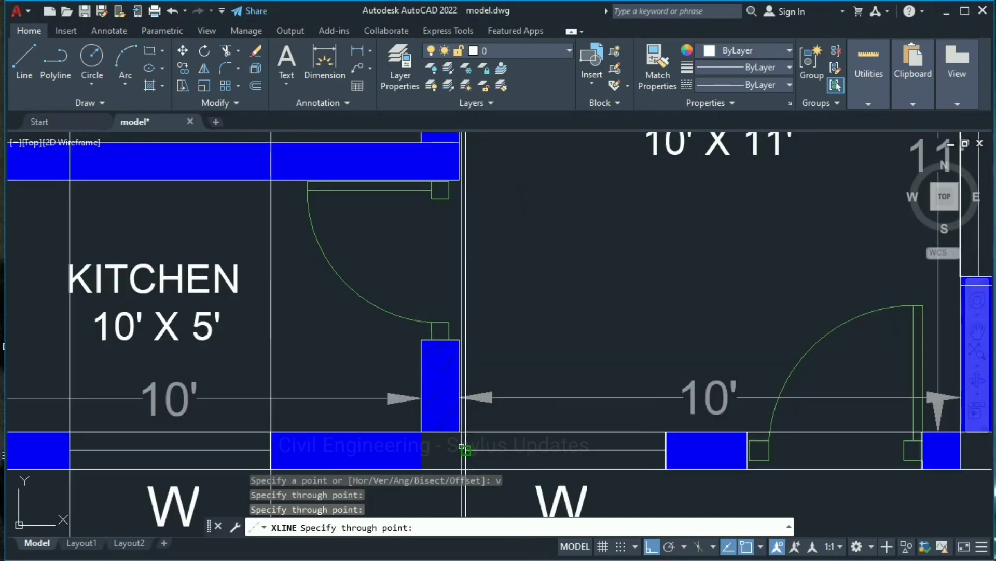
pyautogui.click(465, 450)
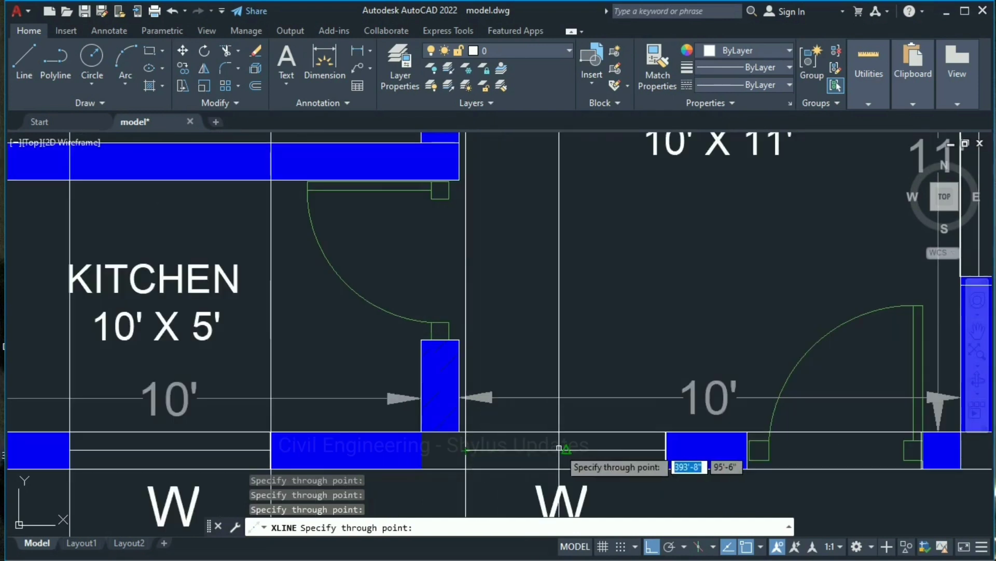
pyautogui.click(665, 449)
# - Add vertical construction lines through both sides of the living room's front door opening and end the command
pyautogui.scroll(-4, 666, 449)
pyautogui.moveTo(685, 450); pyautogui.dragTo(550, 421, button='middle')
pyautogui.click(575, 422)
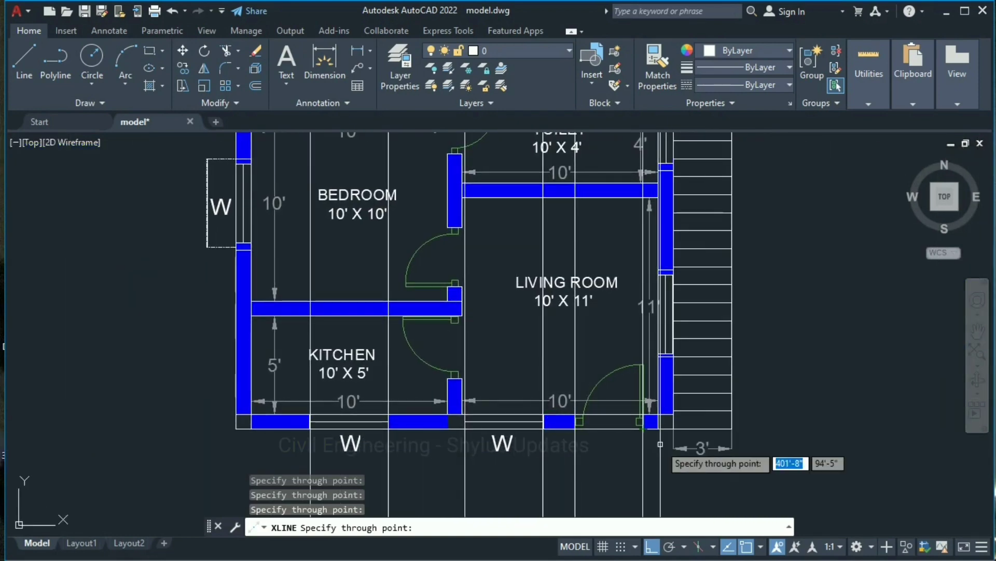
pyautogui.press('Escape')
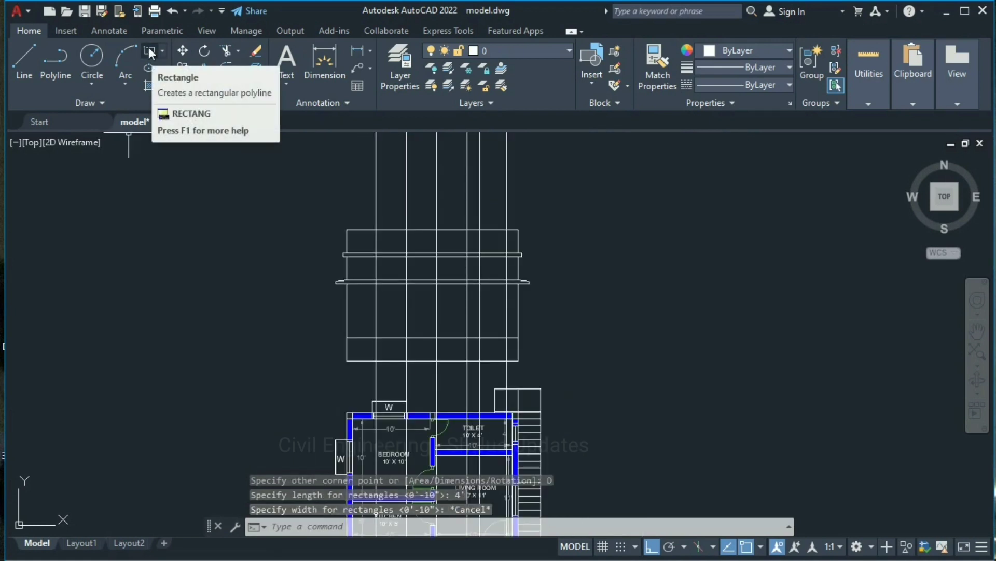
# - Draw a 4' by 4' window rectangle below the lintel, between the two kitchen window construction lines
pyautogui.write('r')
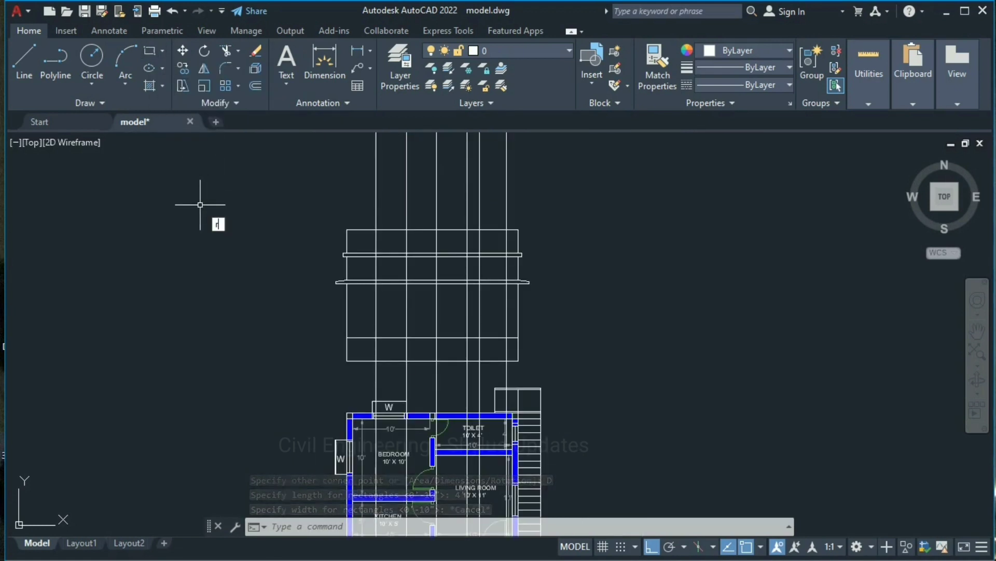
pyautogui.write('ec')
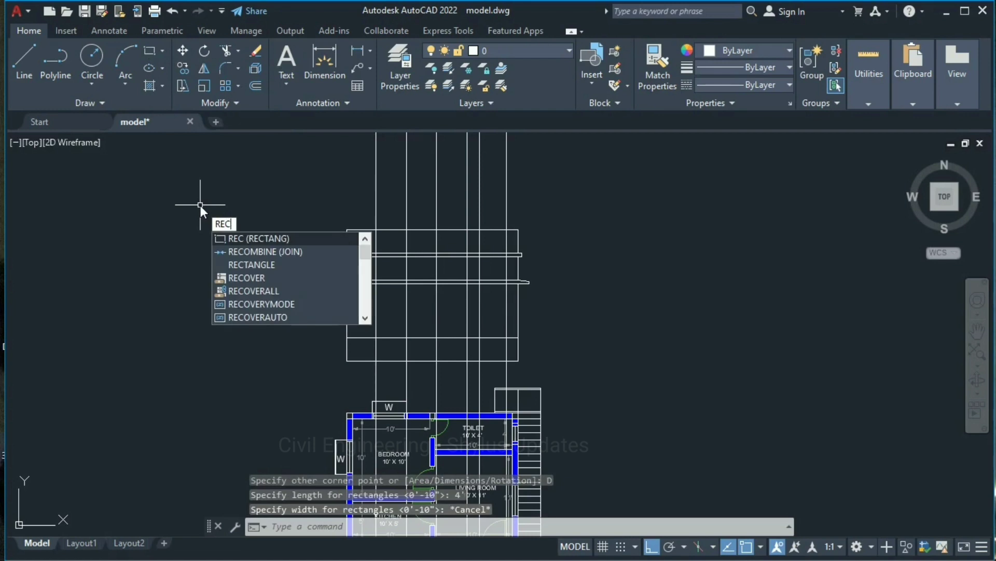
pyautogui.press('Return')
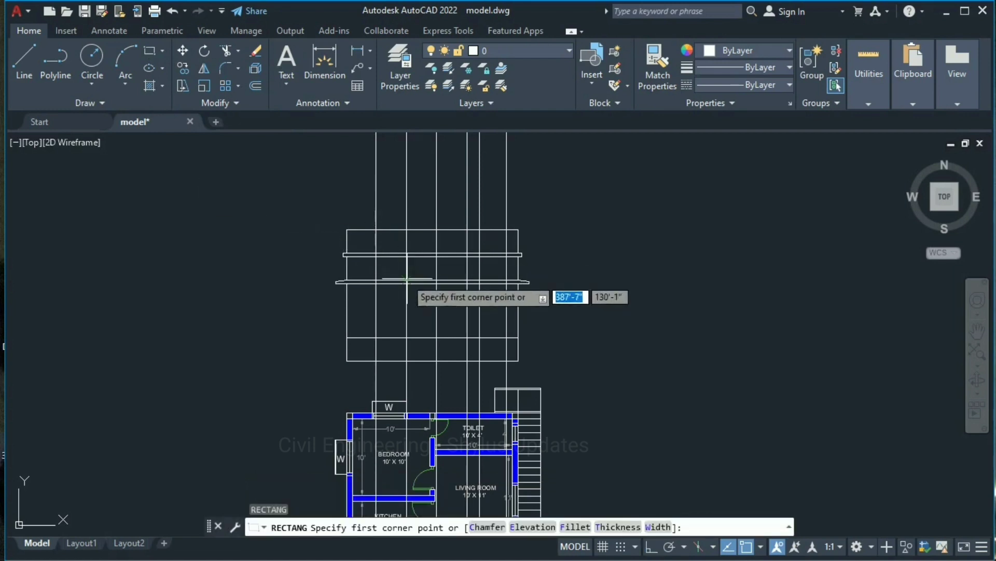
pyautogui.click(377, 282)
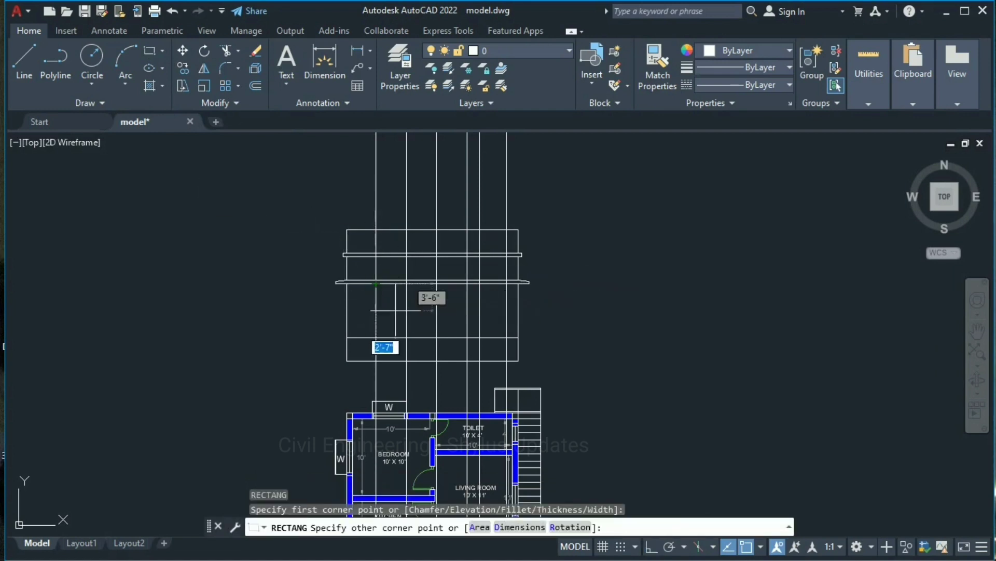
pyautogui.click(519, 526)
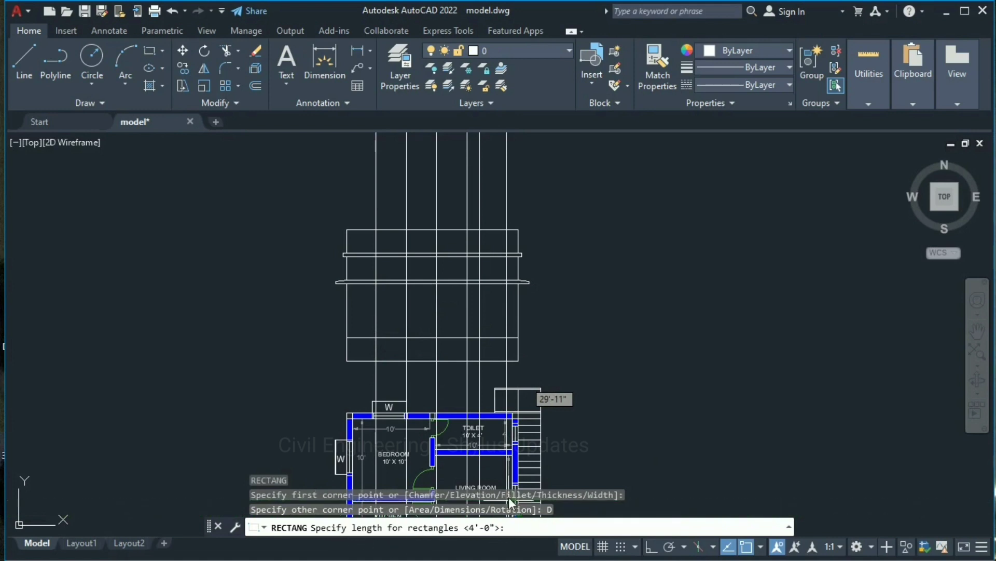
pyautogui.write("4'")
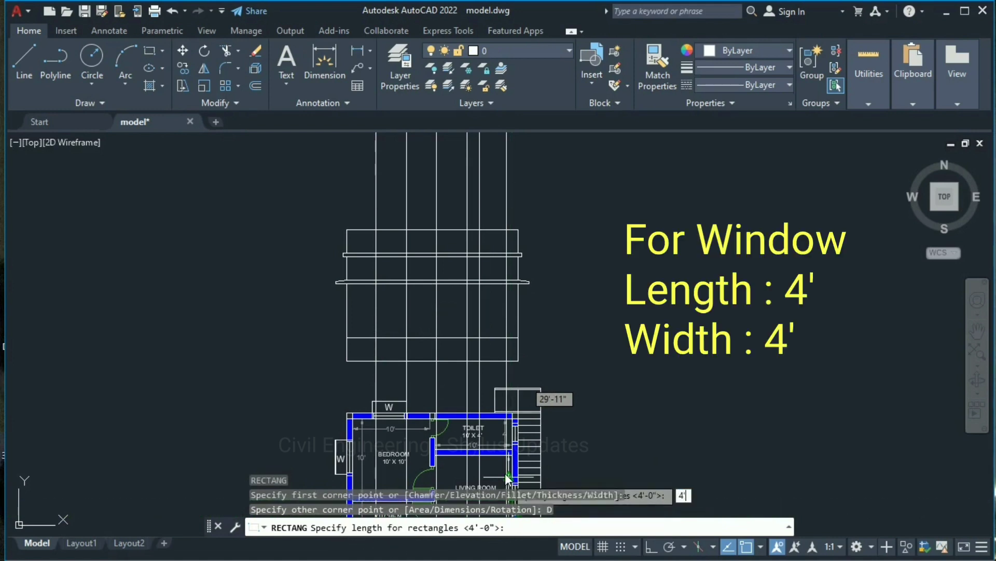
pyautogui.press('Return')
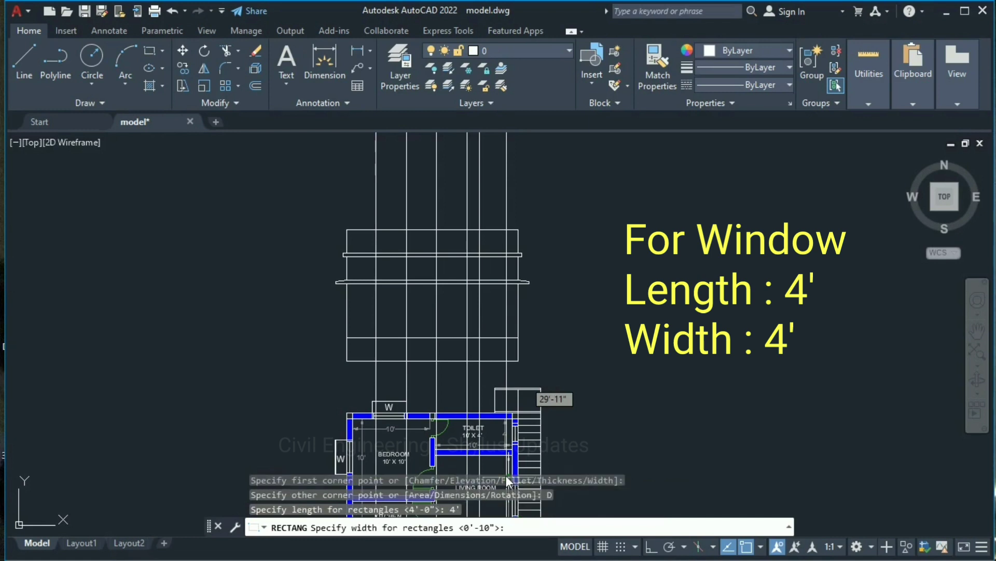
pyautogui.write("4'")
pyautogui.press('Return')
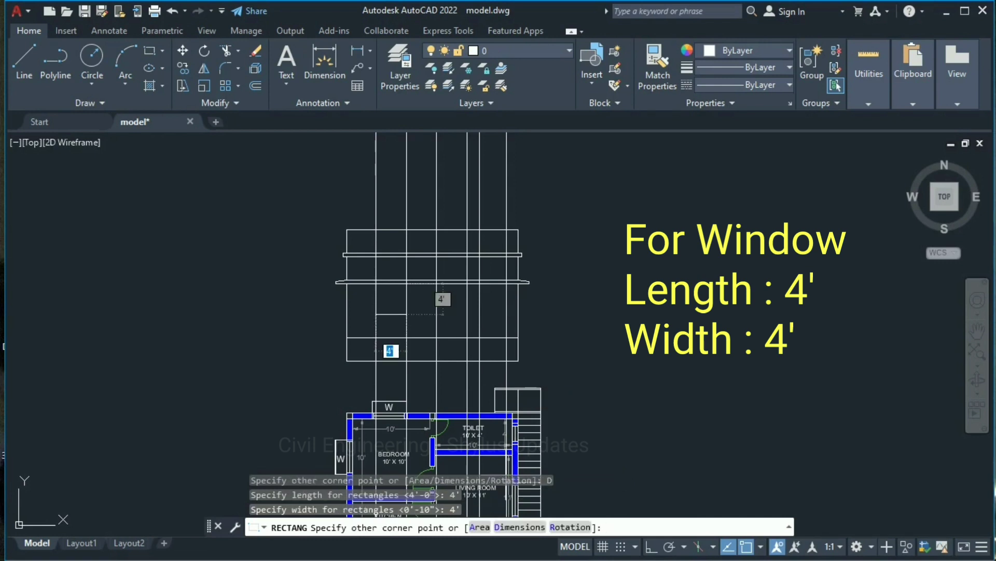
pyautogui.click(411, 314)
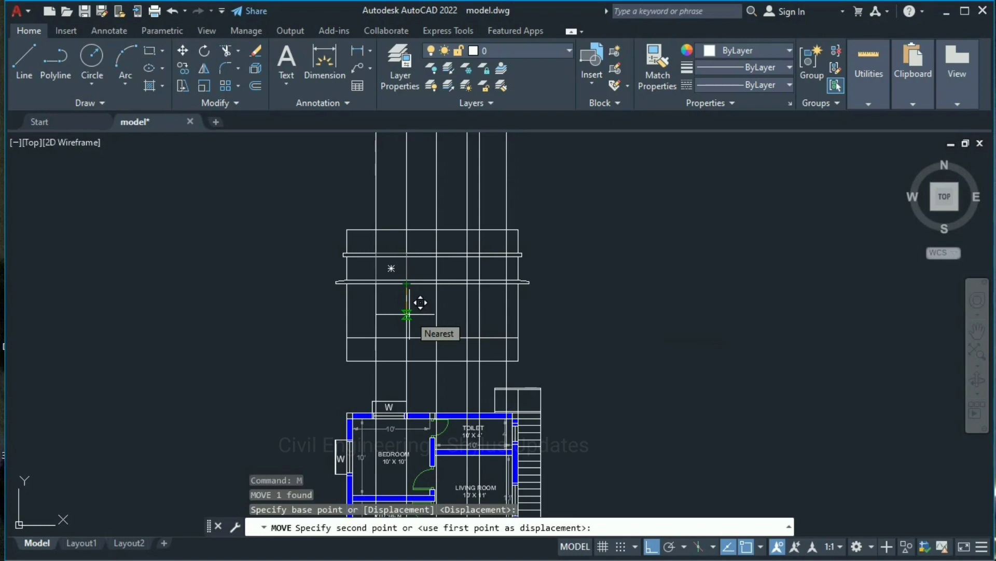
pyautogui.press('Escape')
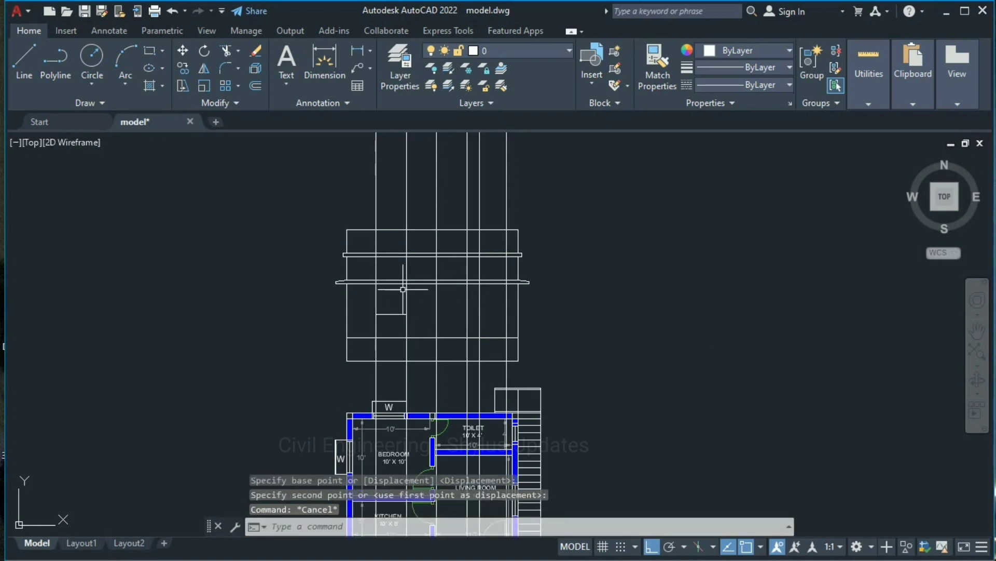
# - Offset the window rectangle 3" inward to form its frame
pyautogui.scroll(2, 358, 338)
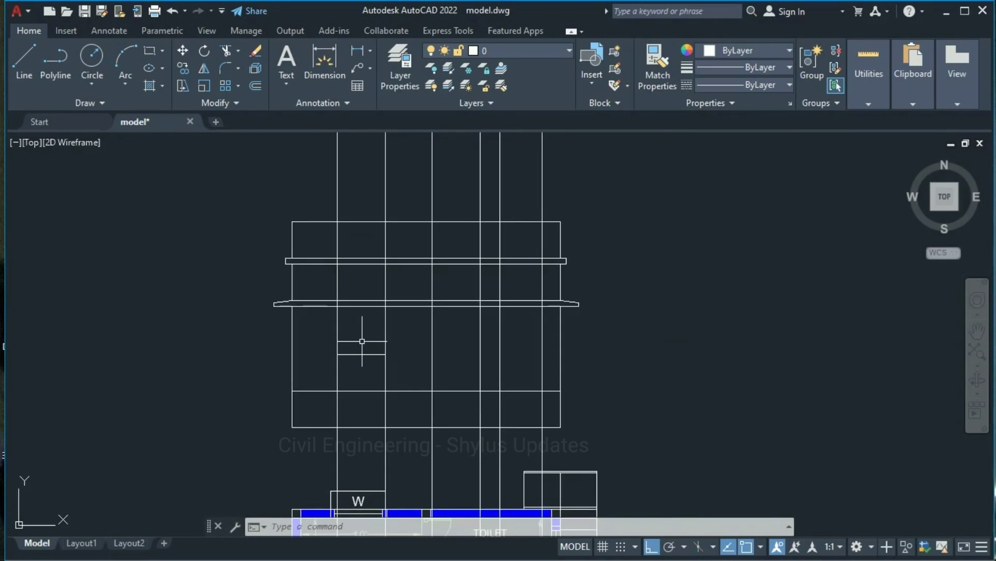
pyautogui.write('O')
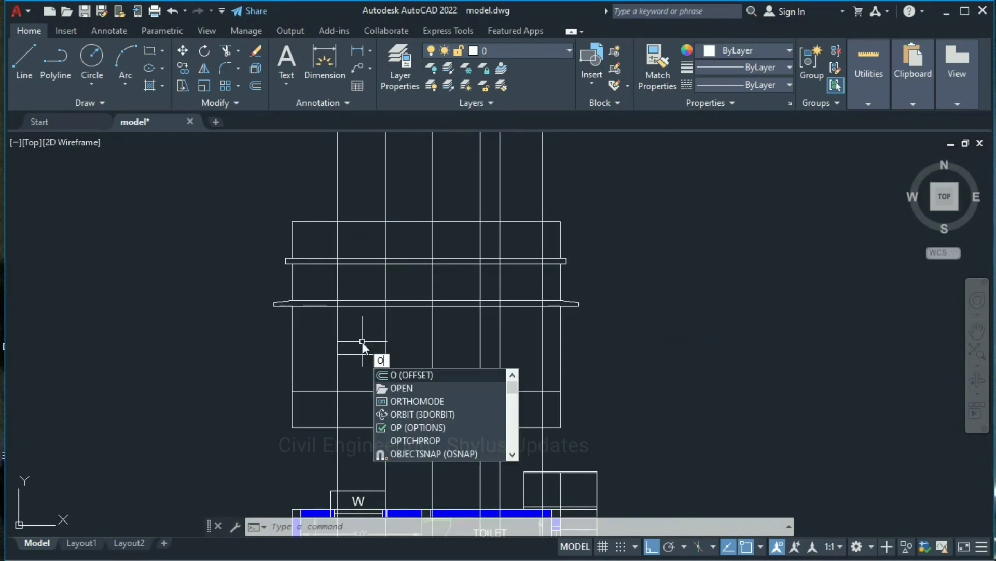
pyautogui.press('Return')
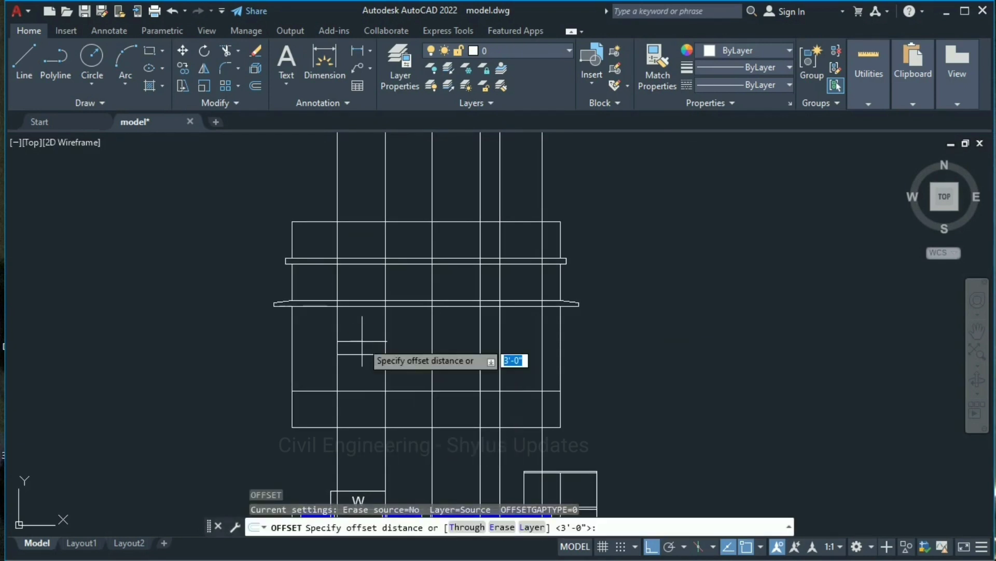
pyautogui.write('3"')
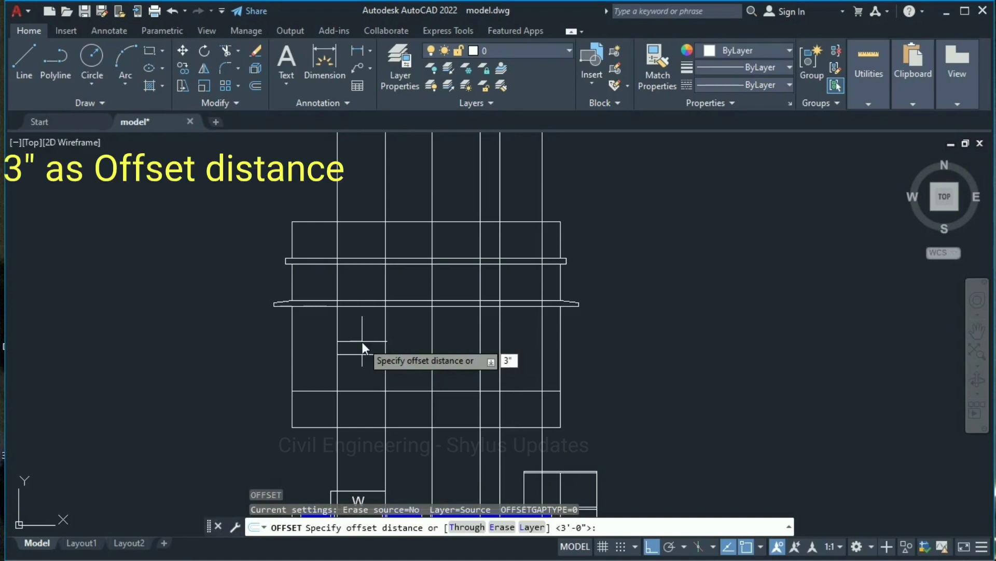
pyautogui.press('Return')
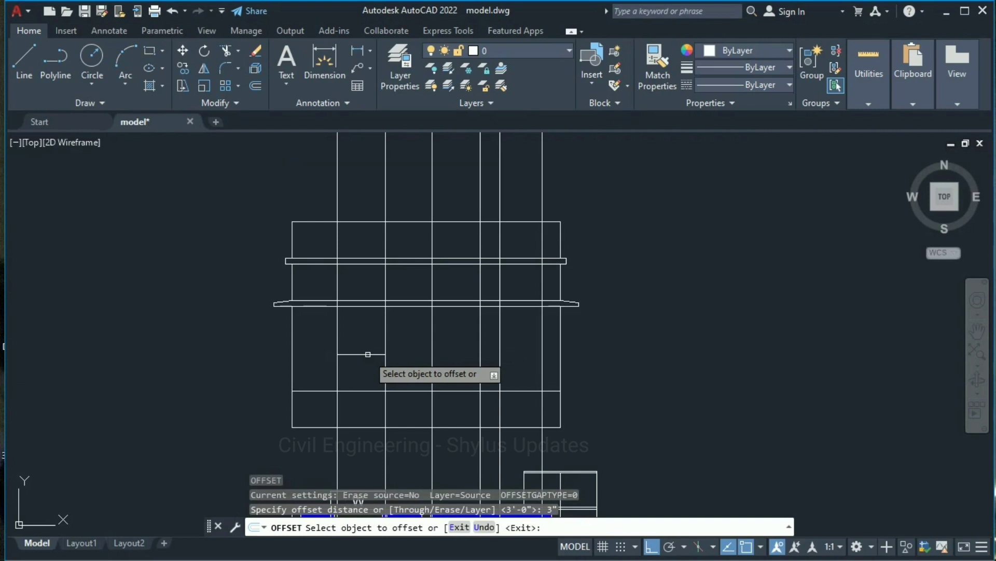
pyautogui.click(368, 354)
pyautogui.click(364, 358)
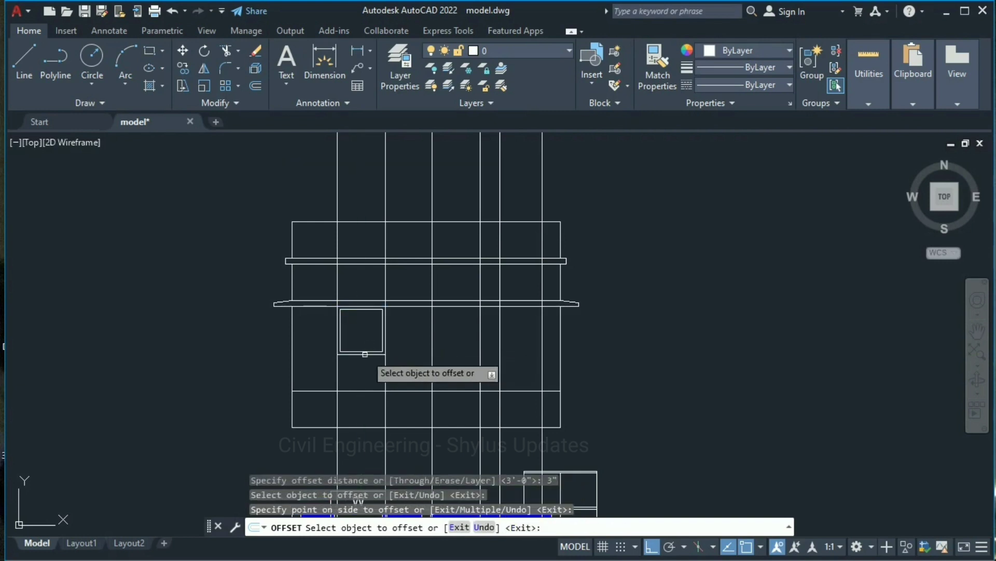
pyautogui.press('Escape')
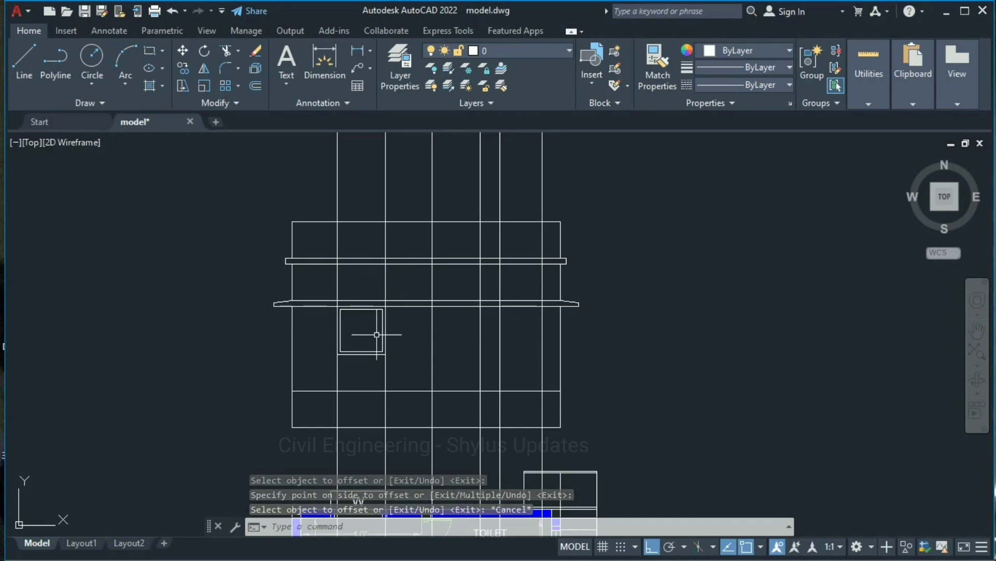
# - Draw a vertical line from the bottom midpoint to the top midpoint of the inner window frame
pyautogui.write('L')
pyautogui.press('Return')
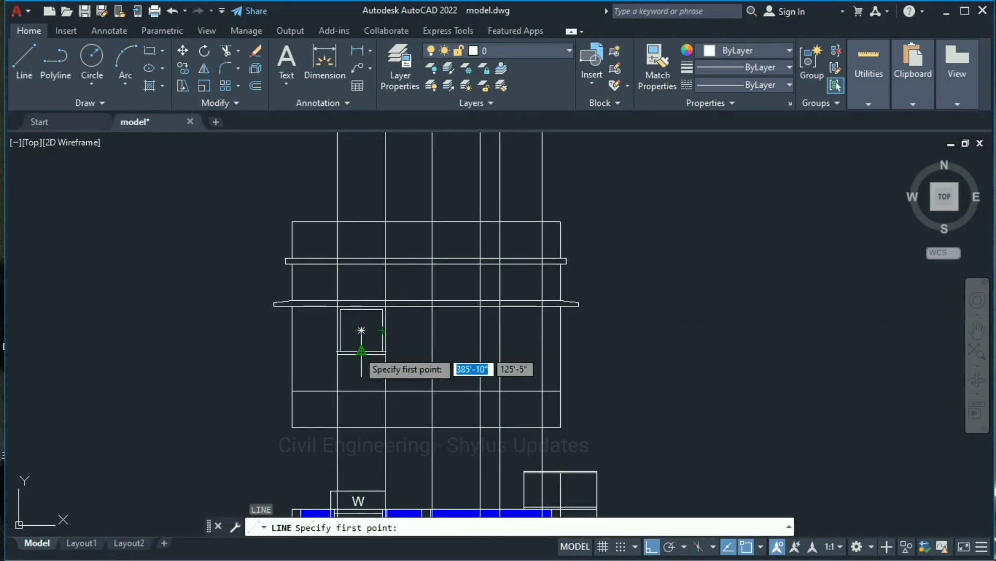
pyautogui.click(362, 349)
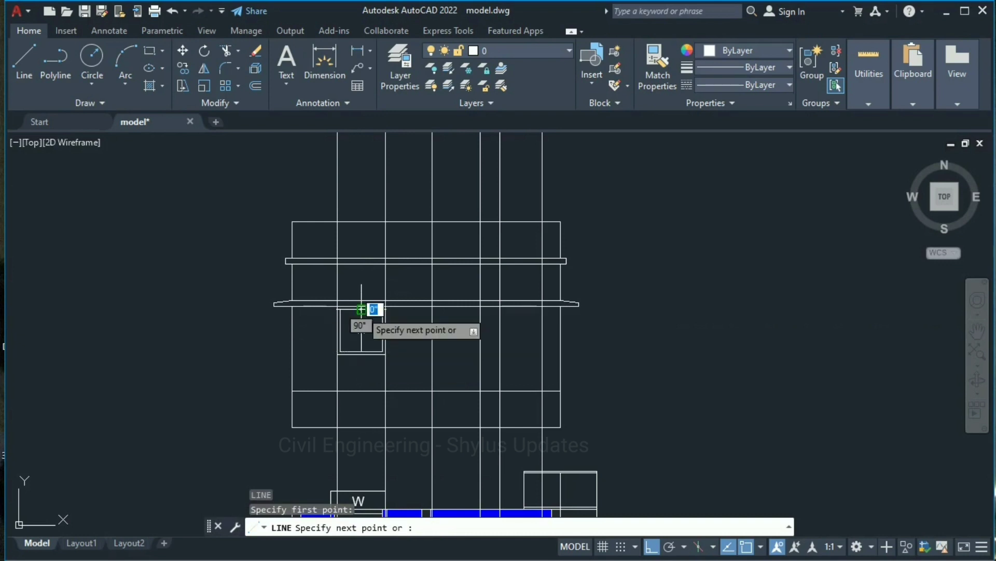
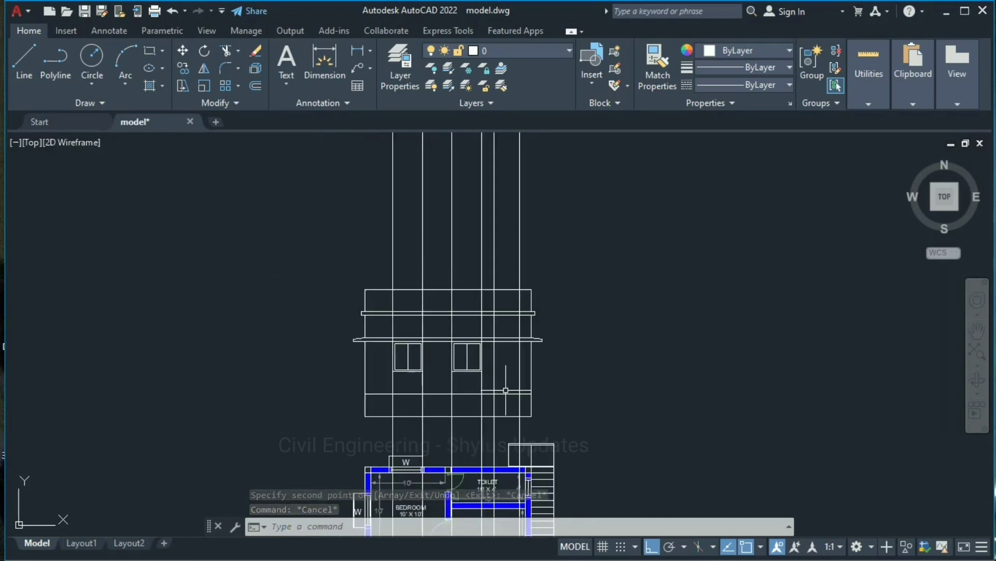
# - Draw a 3.5' by 7' door rectangle from the lintel down to the floor line, between the two front door construction lines
pyautogui.scroll(5, 617, 316)
pyautogui.write('REC')
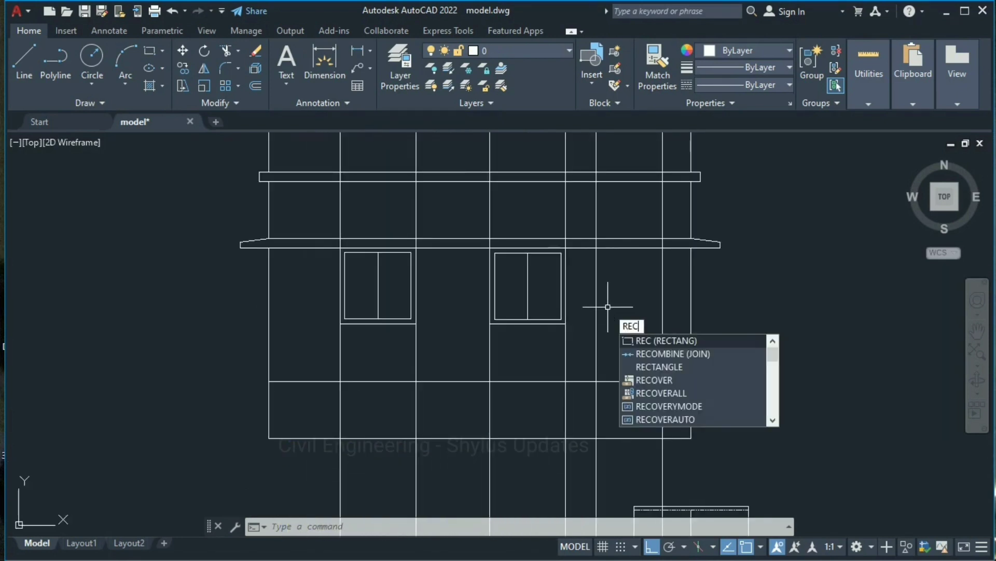
pyautogui.press('Return')
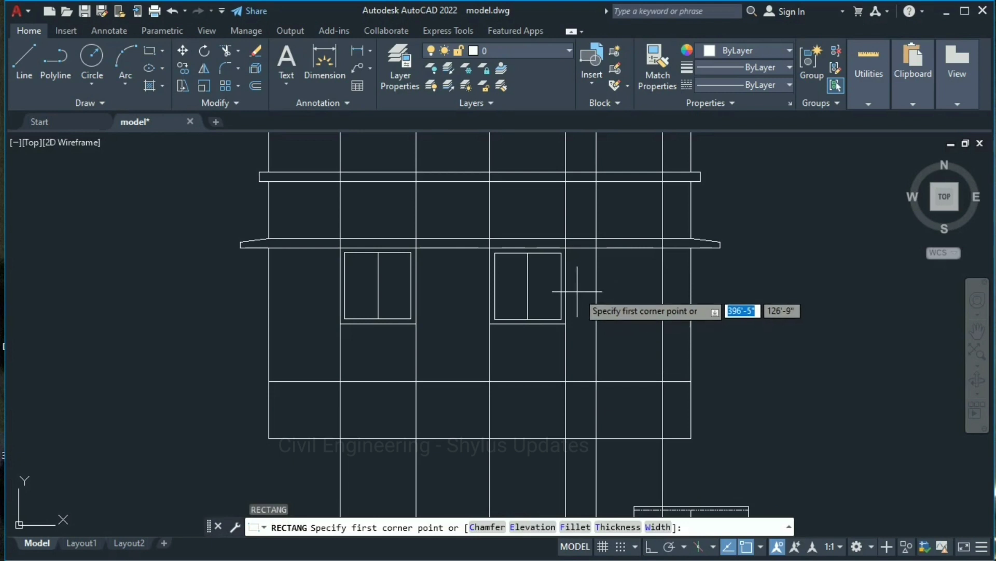
pyautogui.click(596, 248)
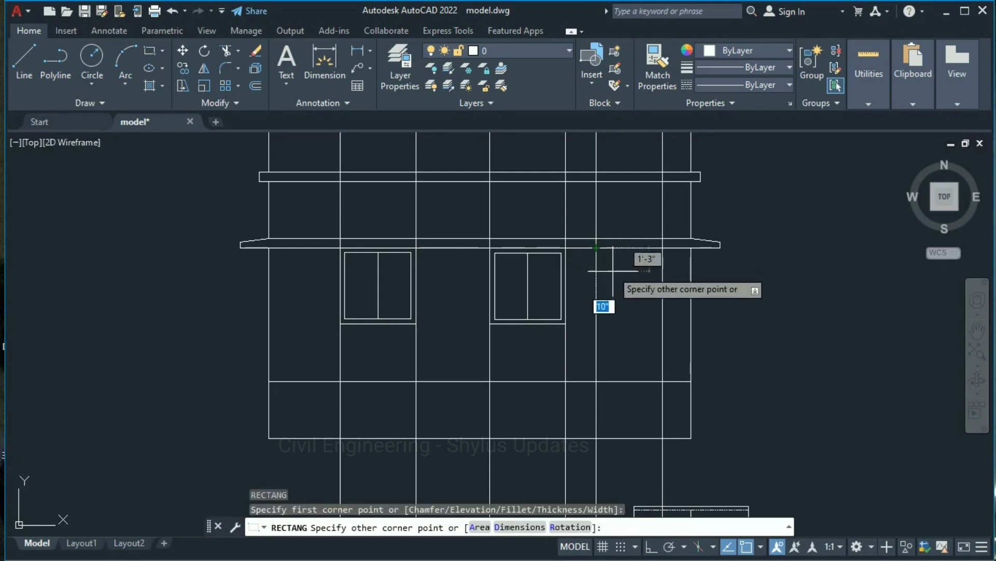
pyautogui.click(524, 527)
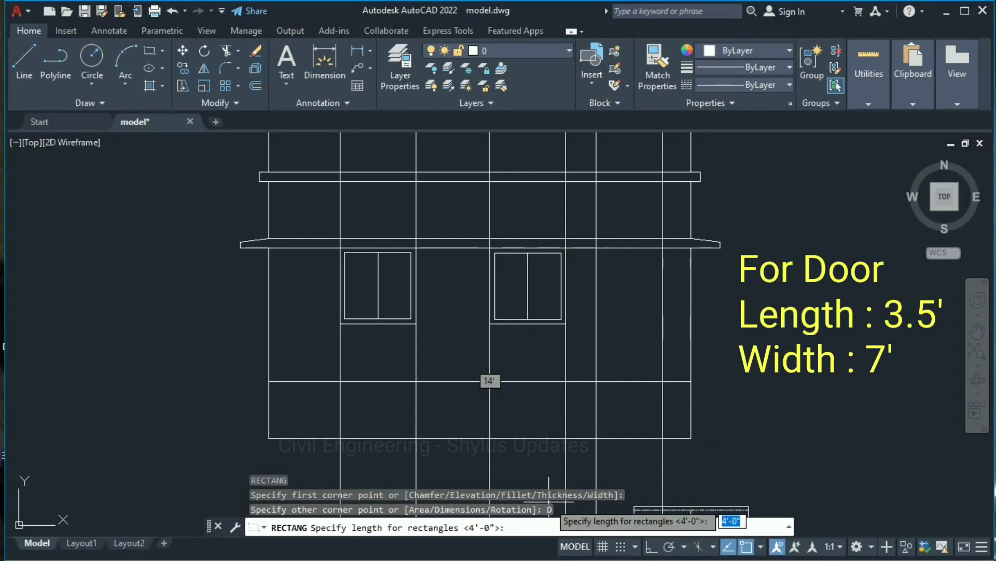
pyautogui.write('3.5')
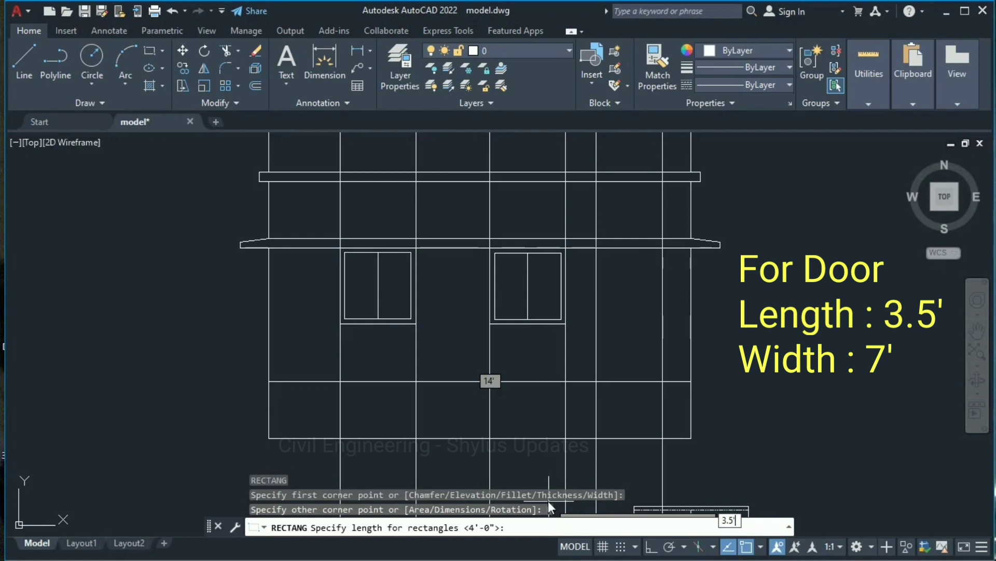
pyautogui.press('Return')
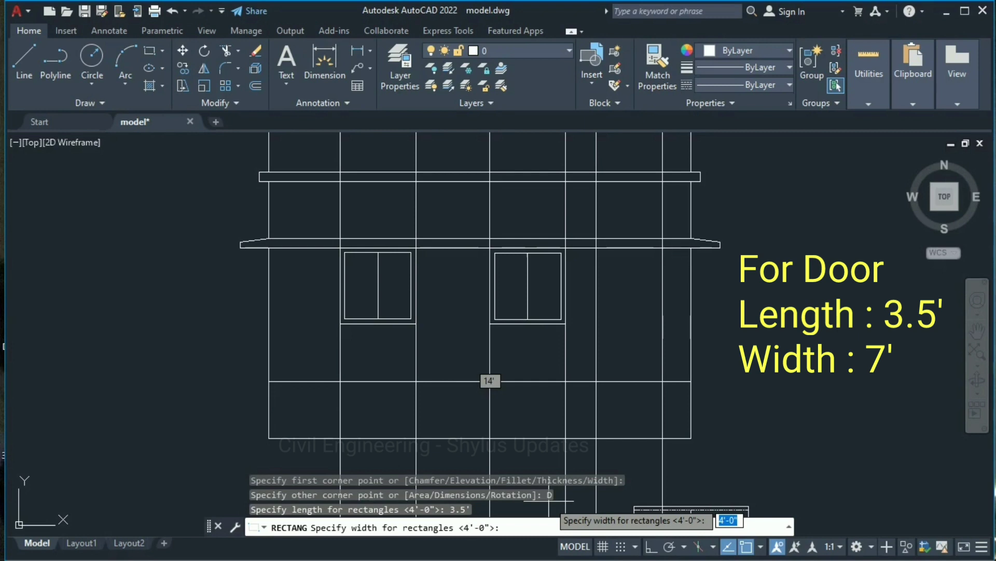
pyautogui.write("7'")
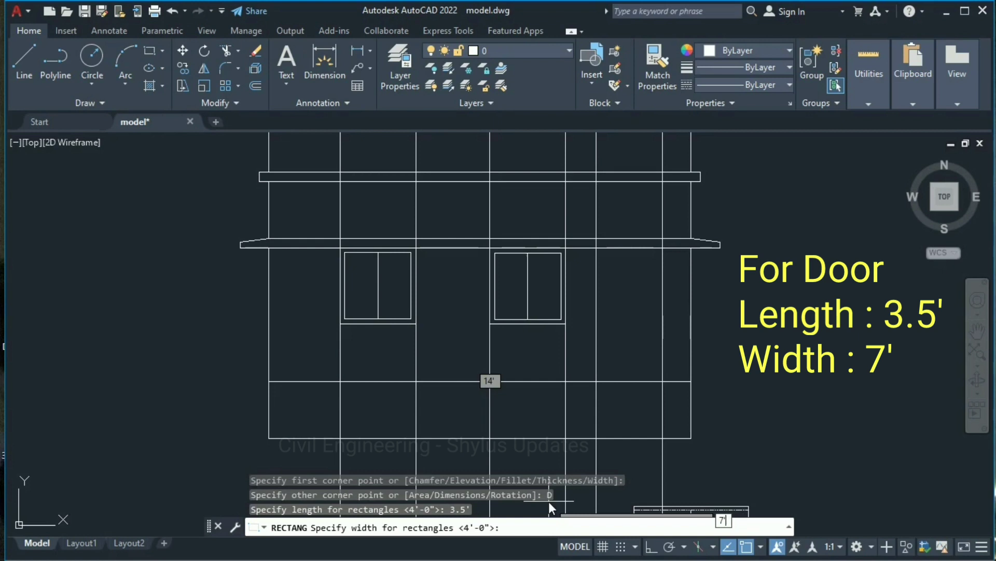
pyautogui.press('Return')
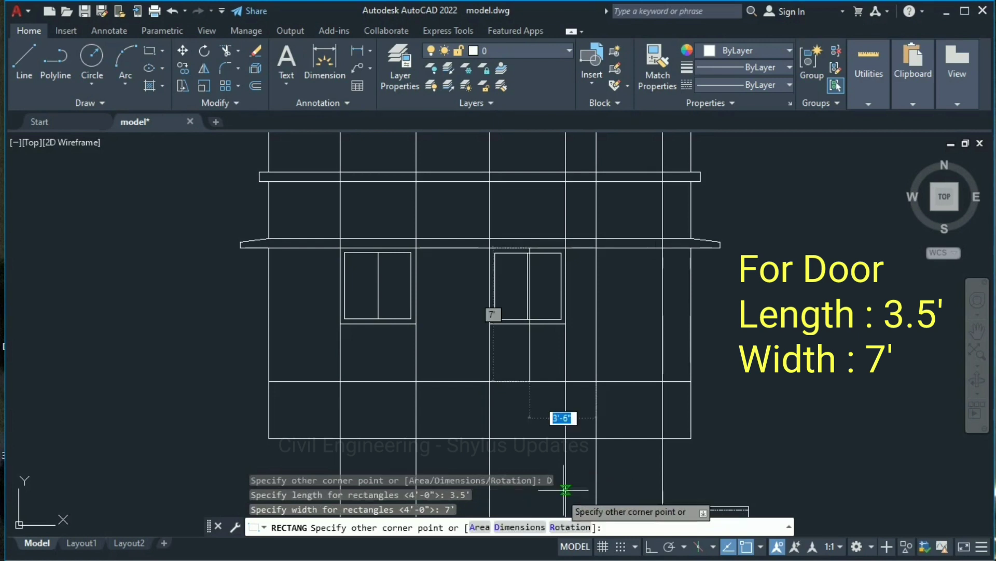
pyautogui.click(661, 381)
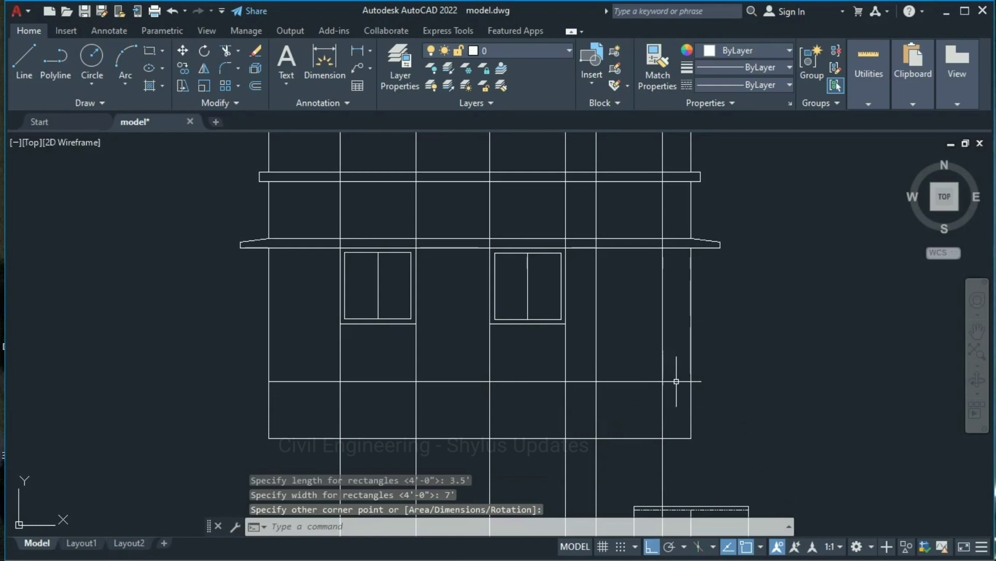
pyautogui.press('Escape')
pyautogui.click(611, 356)
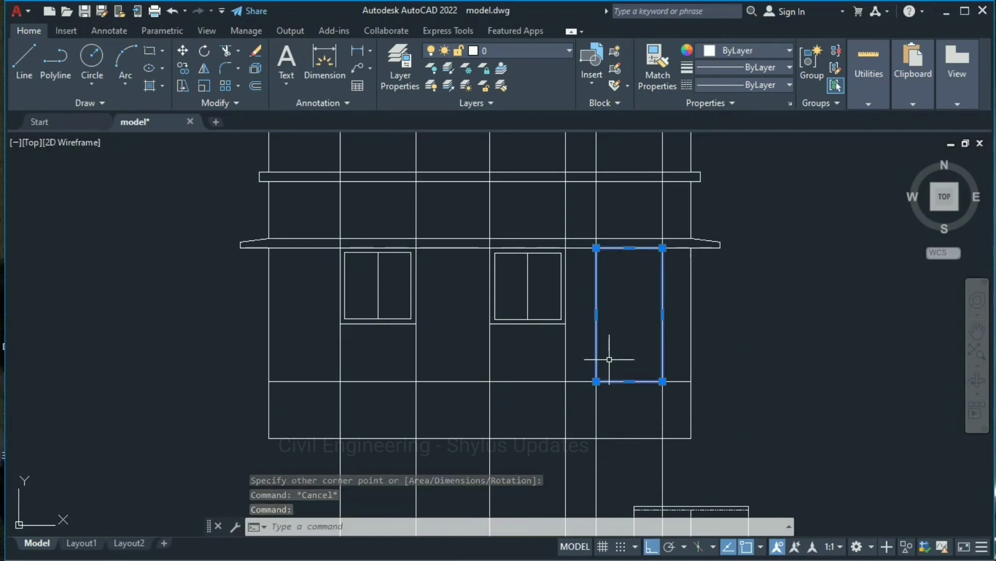
pyautogui.press('Escape')
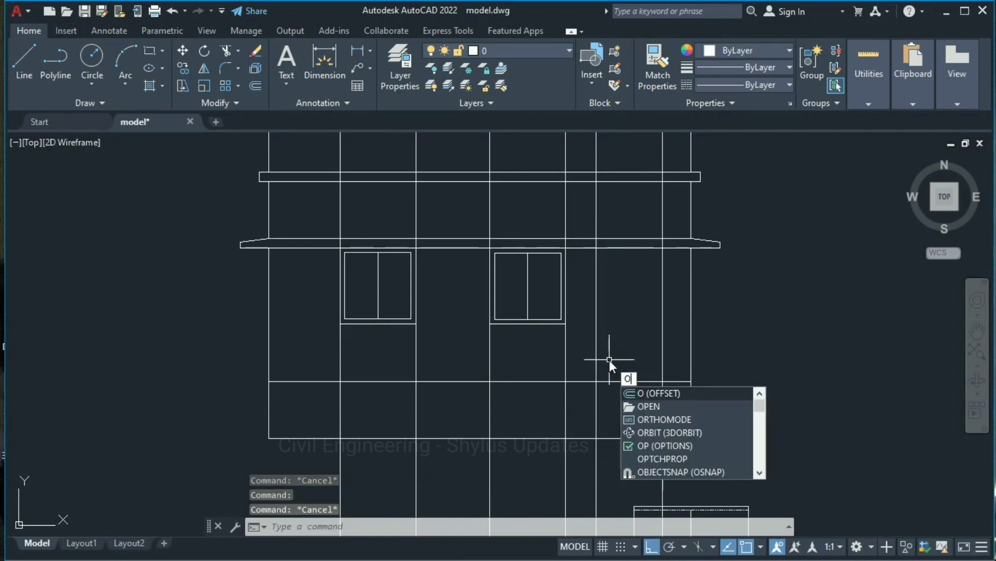
# - Offset the door rectangle 3" inward to form its frame
pyautogui.press('Return')
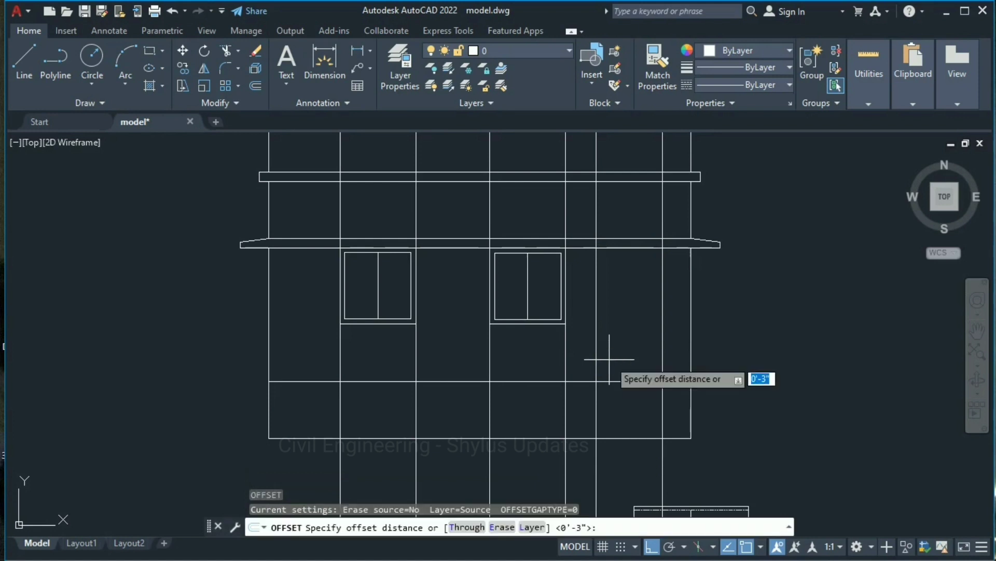
pyautogui.write('3"')
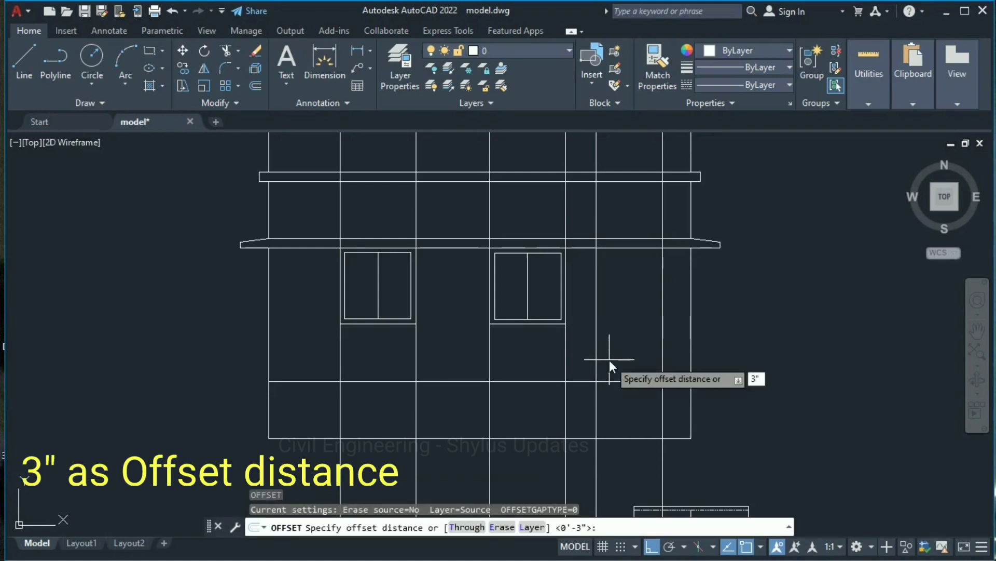
pyautogui.press('Return')
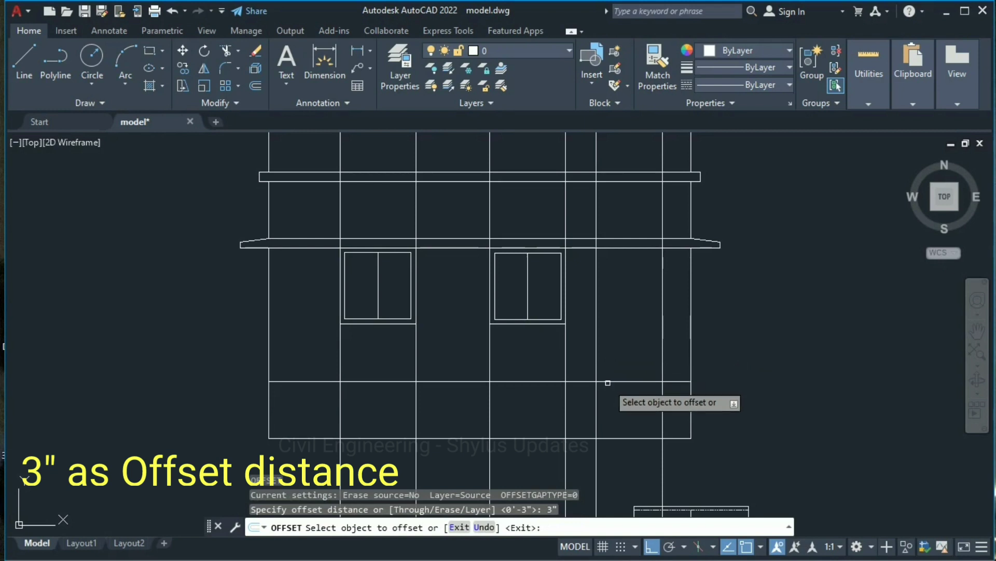
pyautogui.click(610, 380)
pyautogui.click(615, 375)
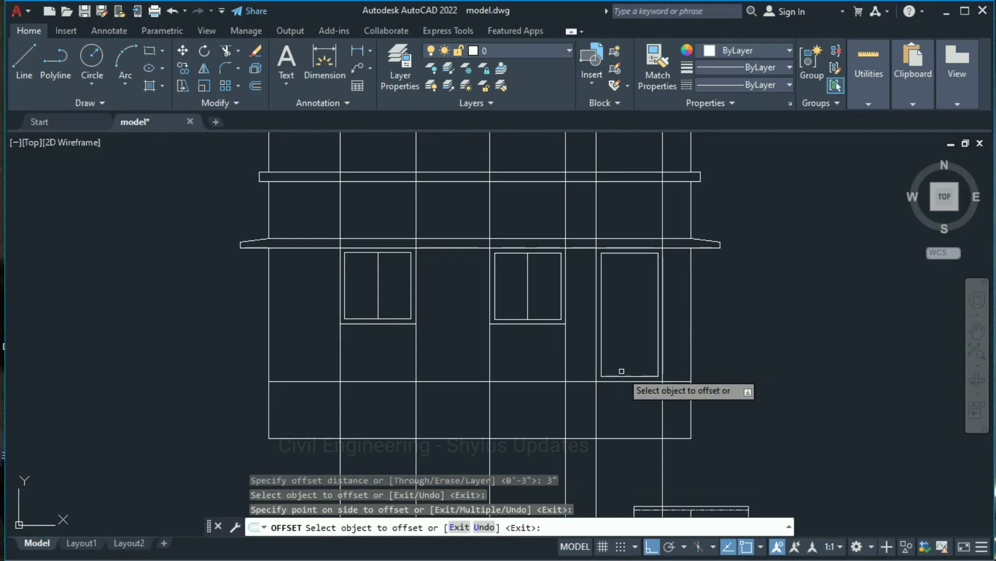
pyautogui.press('Escape')
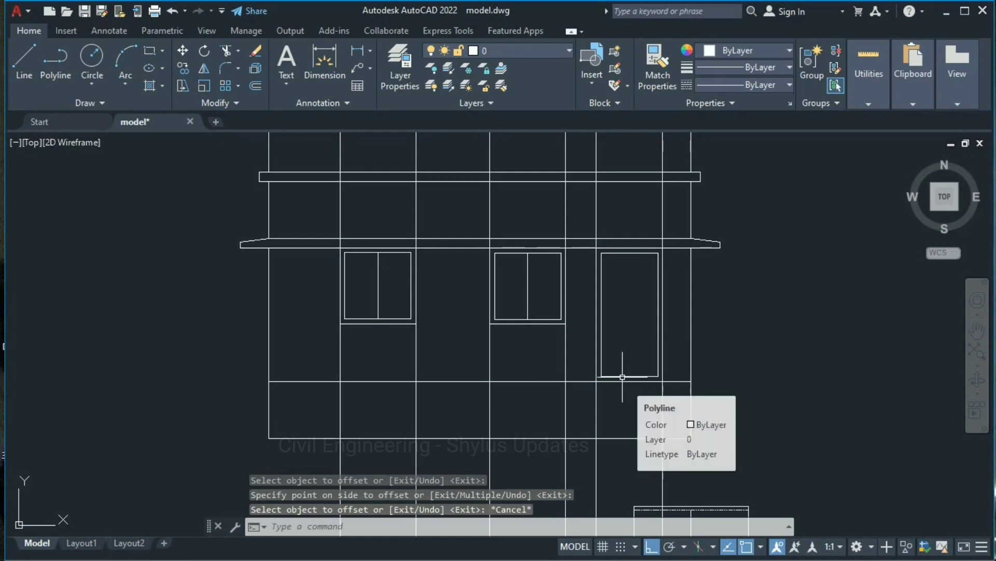
# - Draw a vertical line from the bottom midpoint to the top midpoint of the inner door frame
pyautogui.write('l')
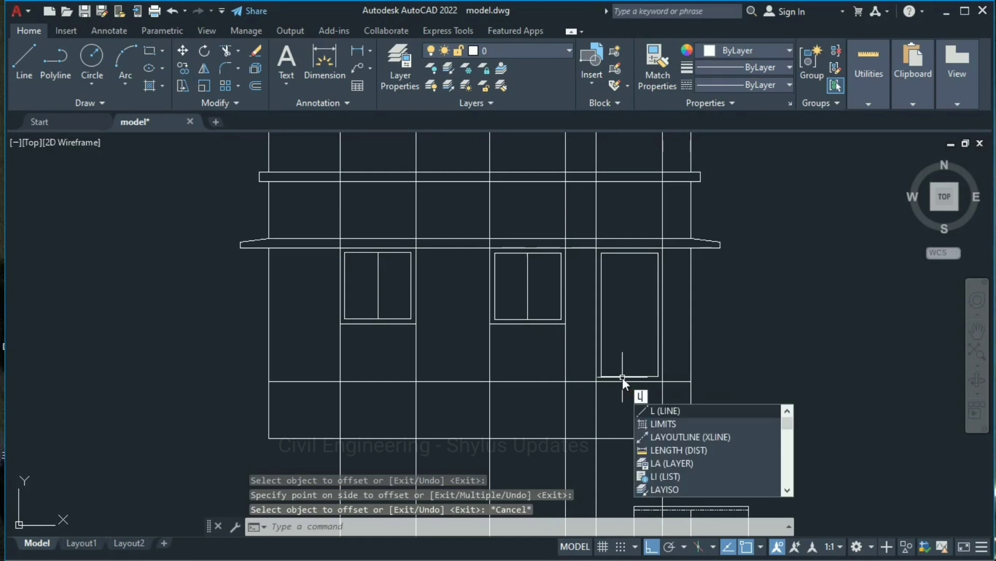
pyautogui.press('Return')
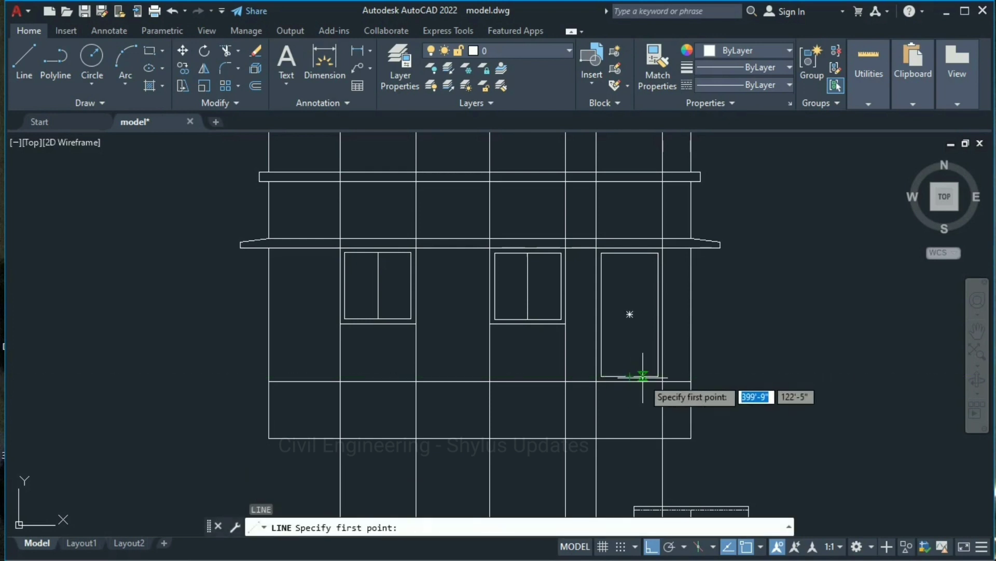
pyautogui.click(630, 376)
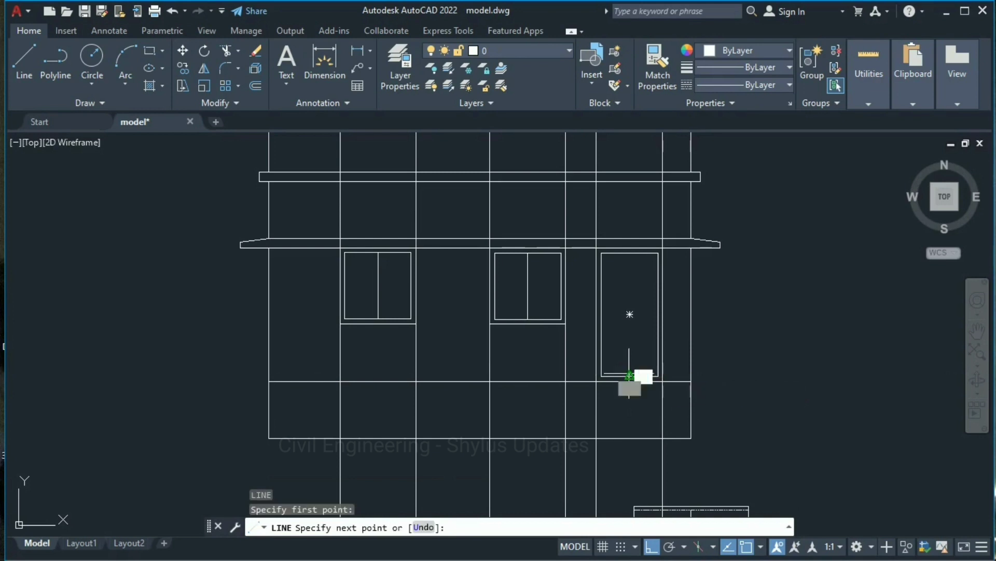
pyautogui.click(630, 253)
pyautogui.press('Return')
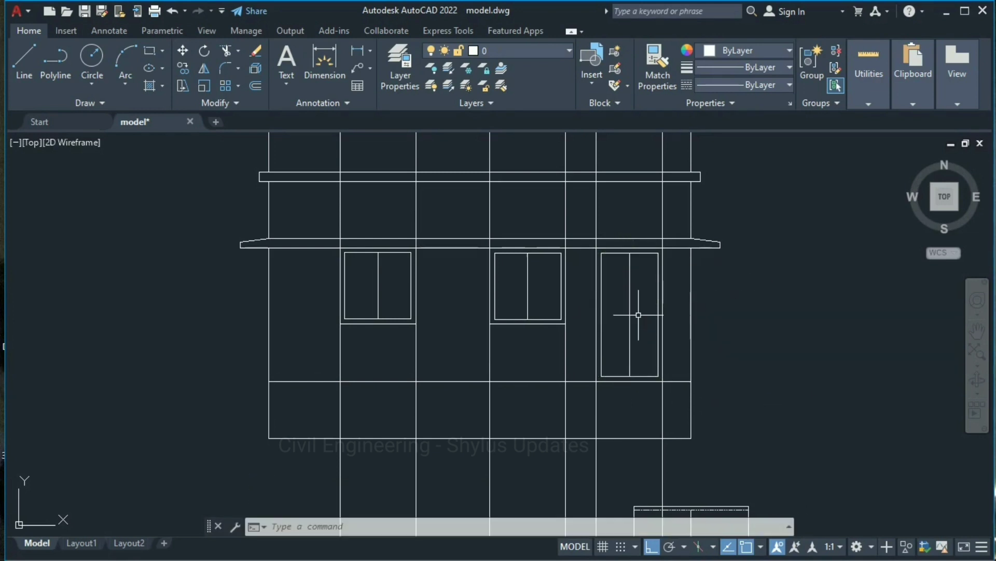
# - Offset the door's vertical centre line 2" to both sides and end the command
pyautogui.press('Return')
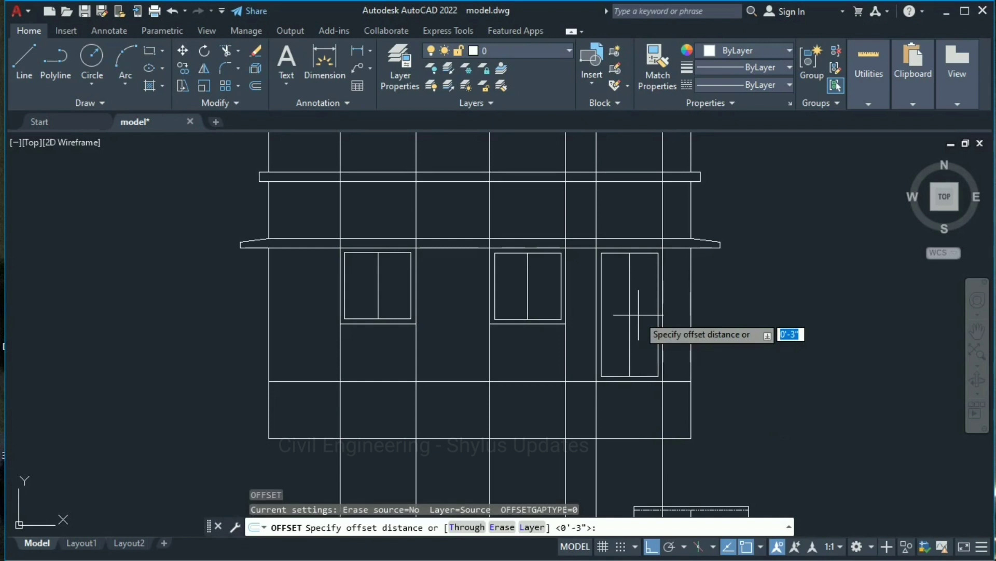
pyautogui.write('2"')
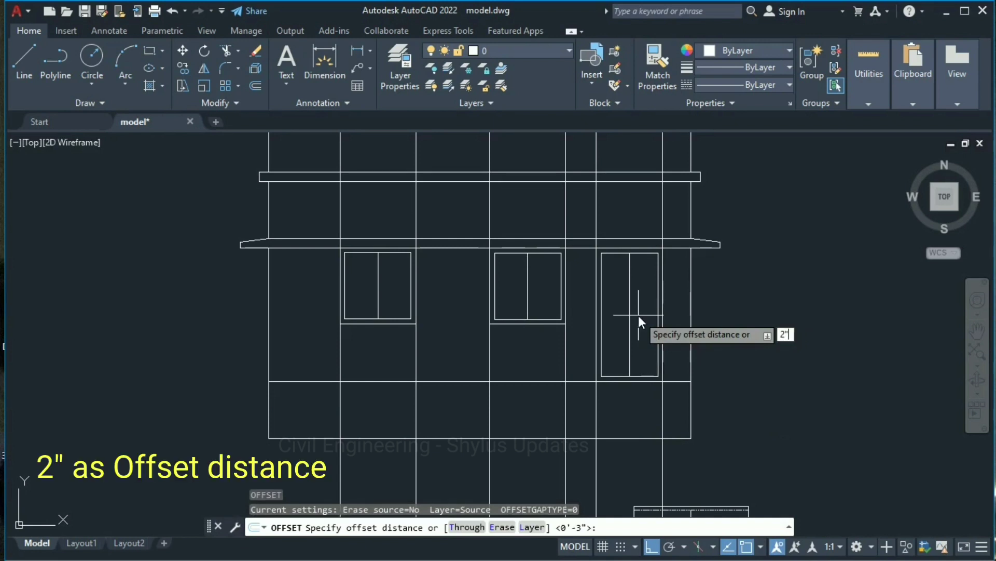
pyautogui.press('Return')
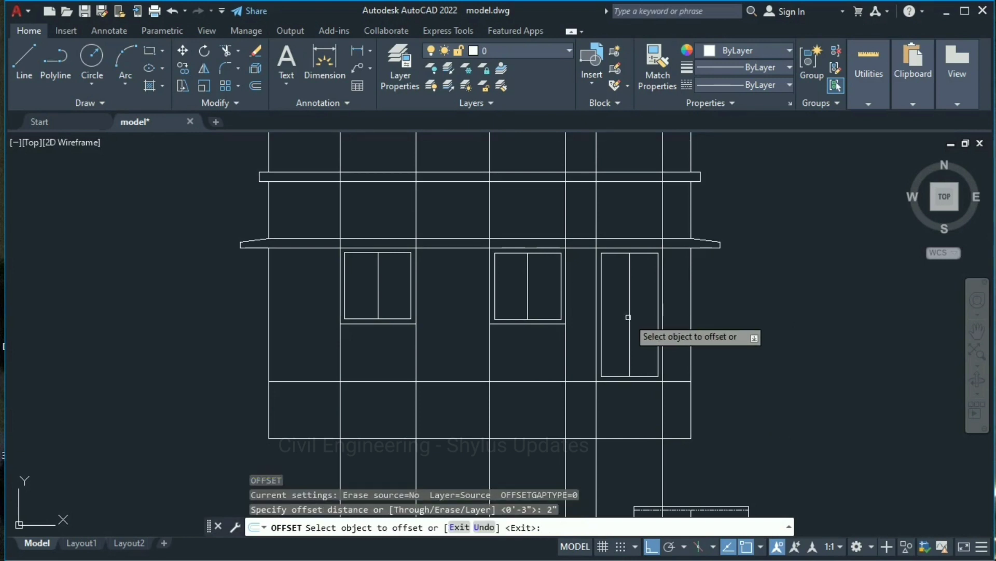
pyautogui.click(629, 317)
pyautogui.click(639, 314)
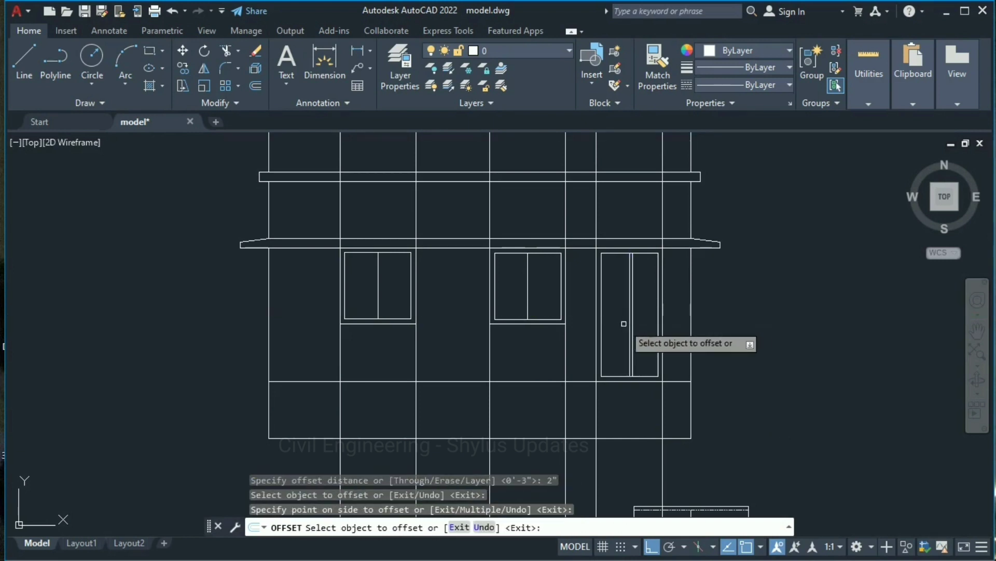
pyautogui.click(630, 317)
pyautogui.click(616, 323)
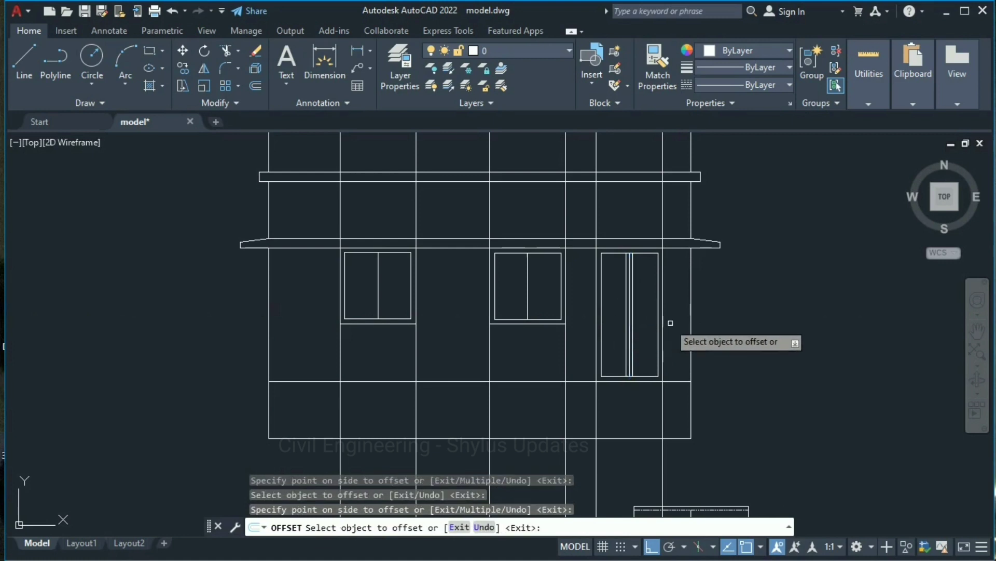
pyautogui.press('Escape')
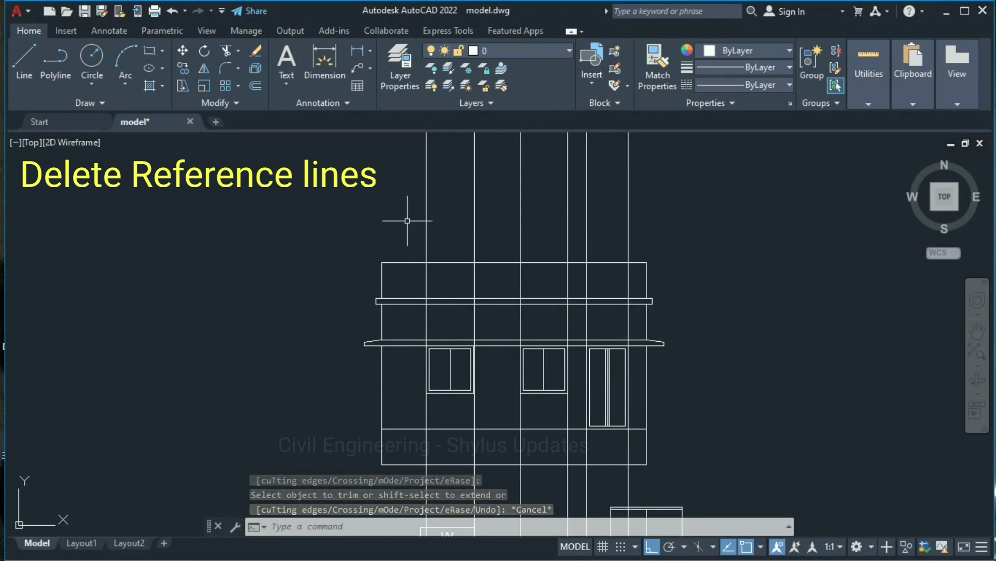
# - Delete the six vertical construction lines running through the windows and door
pyautogui.click(427, 185)
pyautogui.click(474, 195)
pyautogui.click(520, 209)
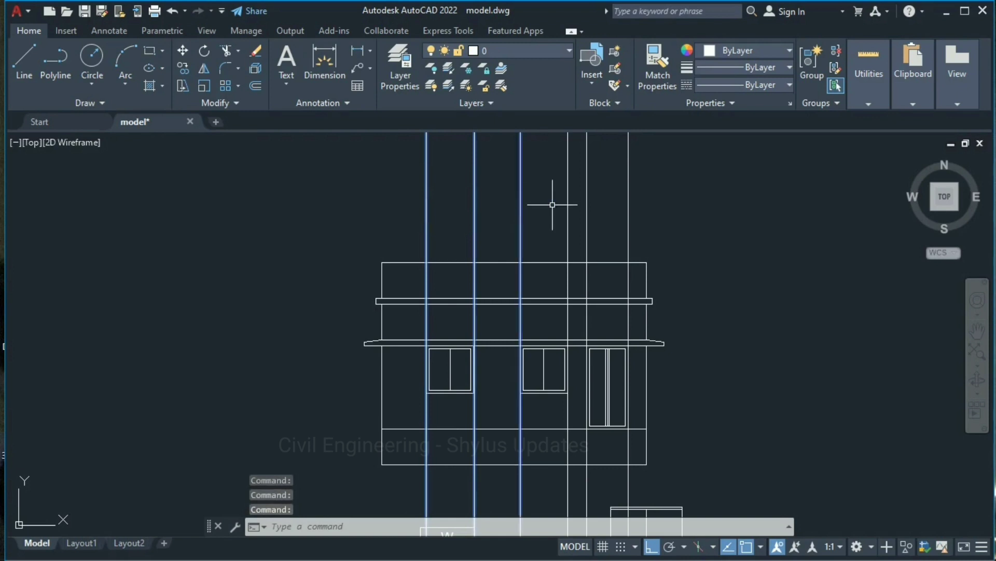
pyautogui.click(568, 207)
pyautogui.click(587, 210)
pyautogui.click(629, 206)
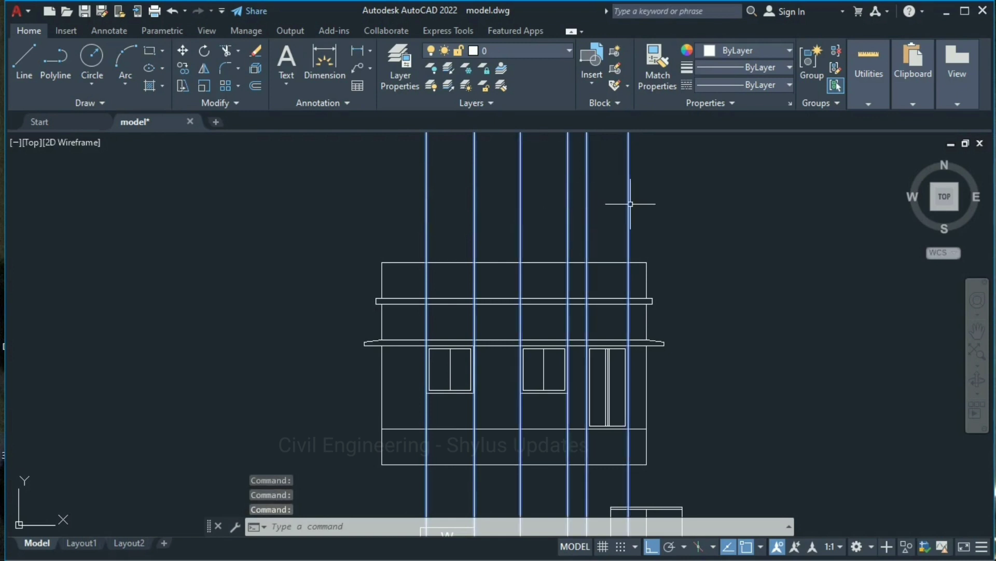
pyautogui.press('Delete')
pyautogui.scroll(2, 577, 358)
pyautogui.moveTo(577, 358); pyautogui.dragTo(595, 301, button='middle')
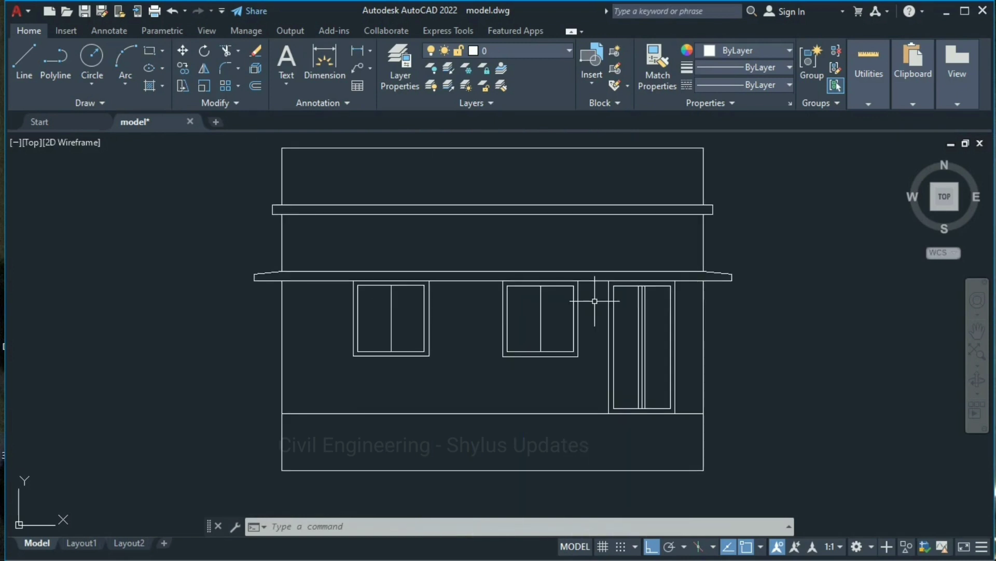
# - Draw a 3' wide staircase outline from the building's bottom right corner, up to roof height and back to the top right corner
pyautogui.scroll(-5, 594, 300)
pyautogui.moveTo(612, 342); pyautogui.dragTo(554, 319, button='middle')
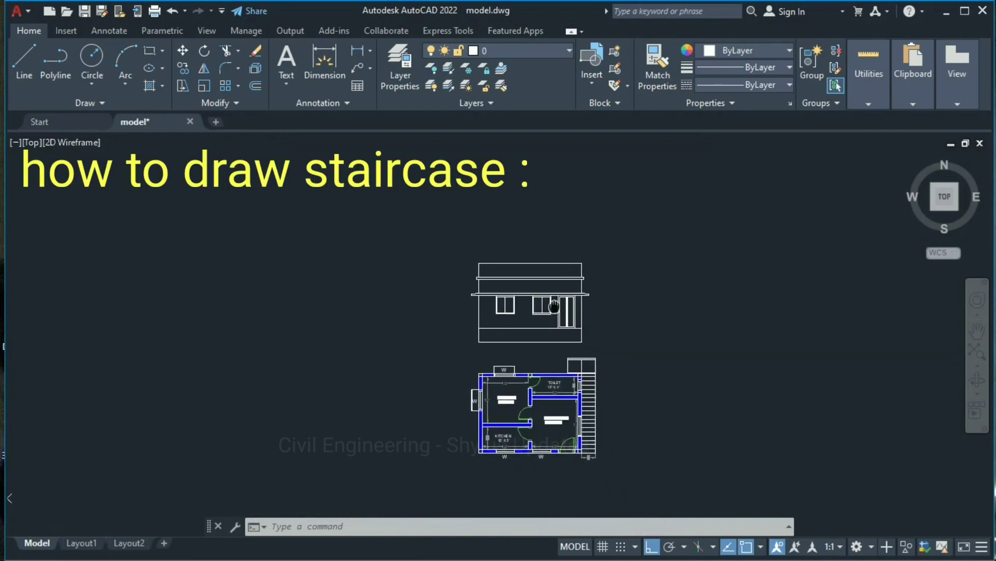
pyautogui.scroll(3, 557, 299)
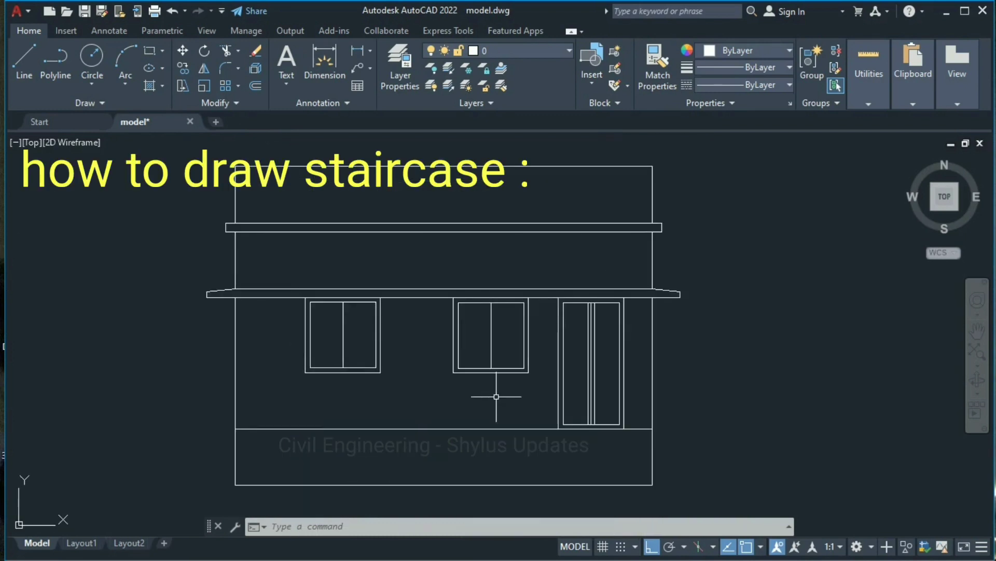
pyautogui.write('l')
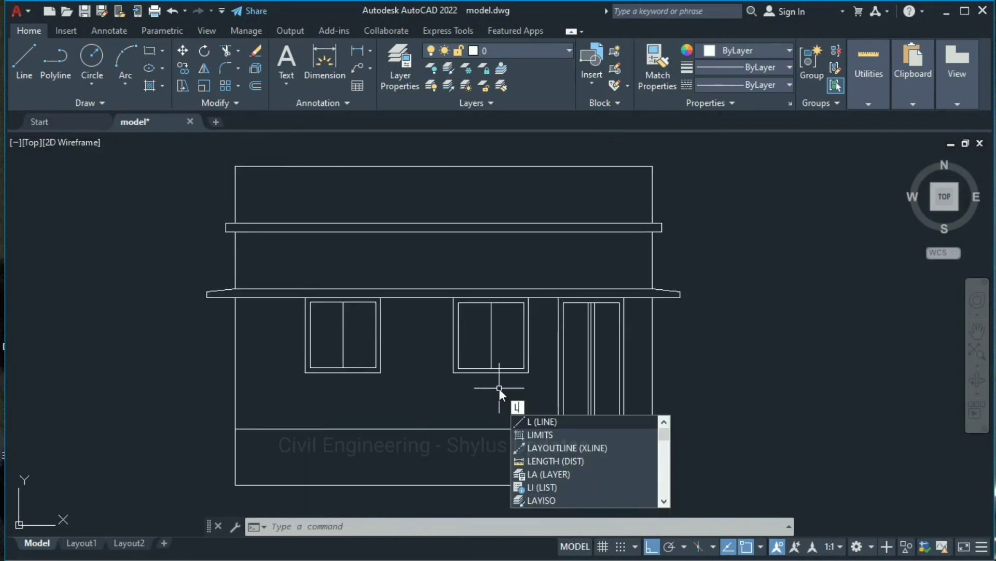
pyautogui.press('Return')
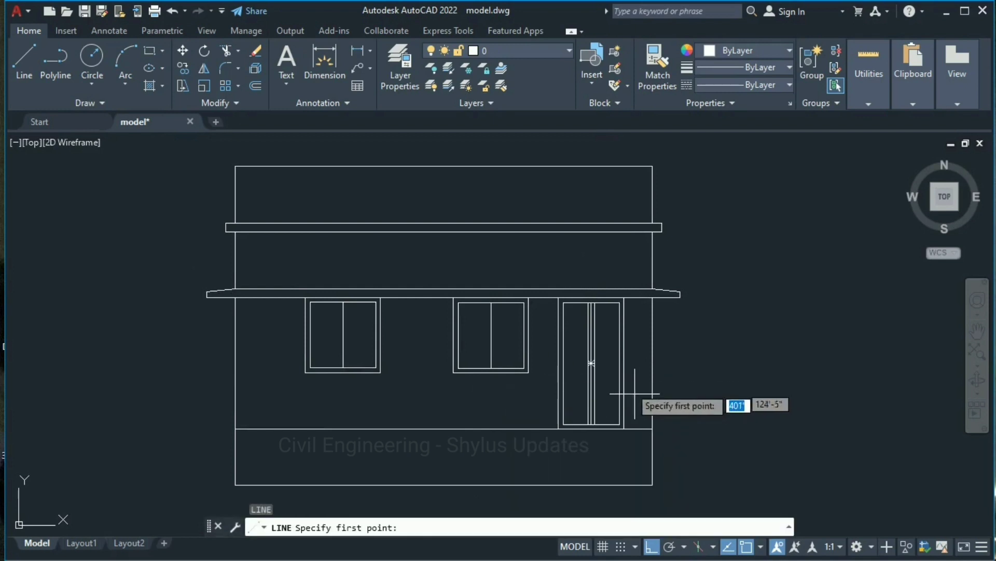
pyautogui.click(652, 485)
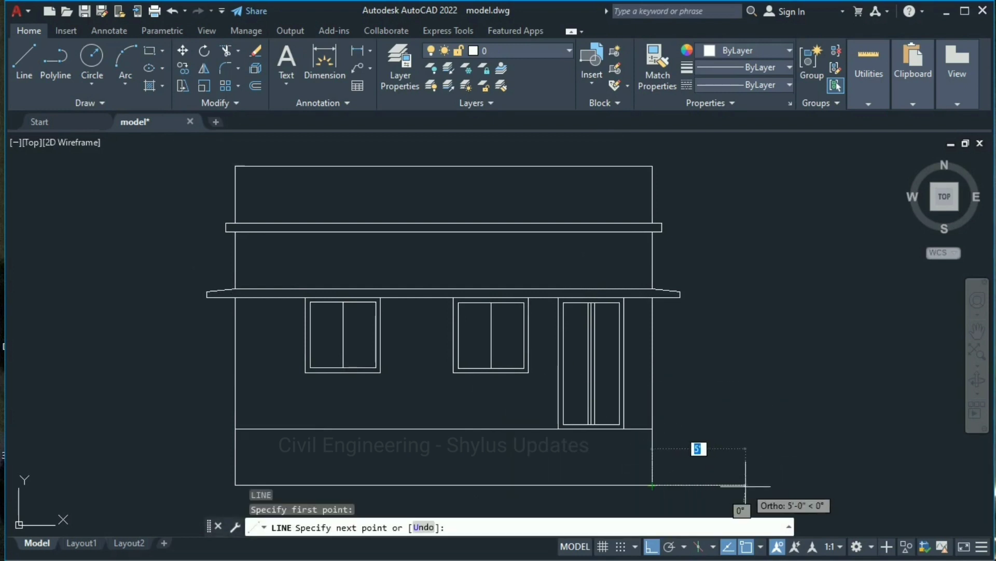
pyautogui.write("3'")
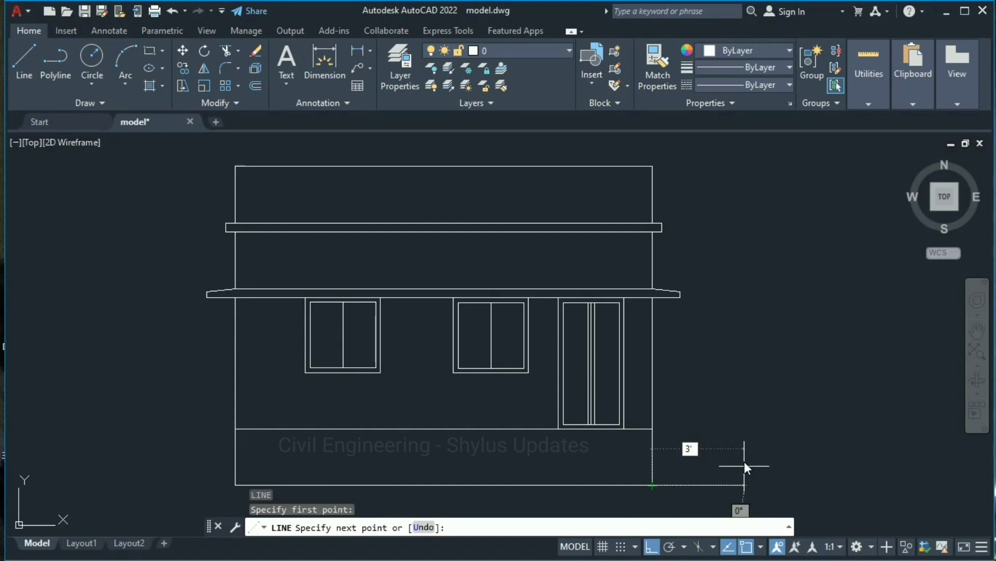
pyautogui.press('Return')
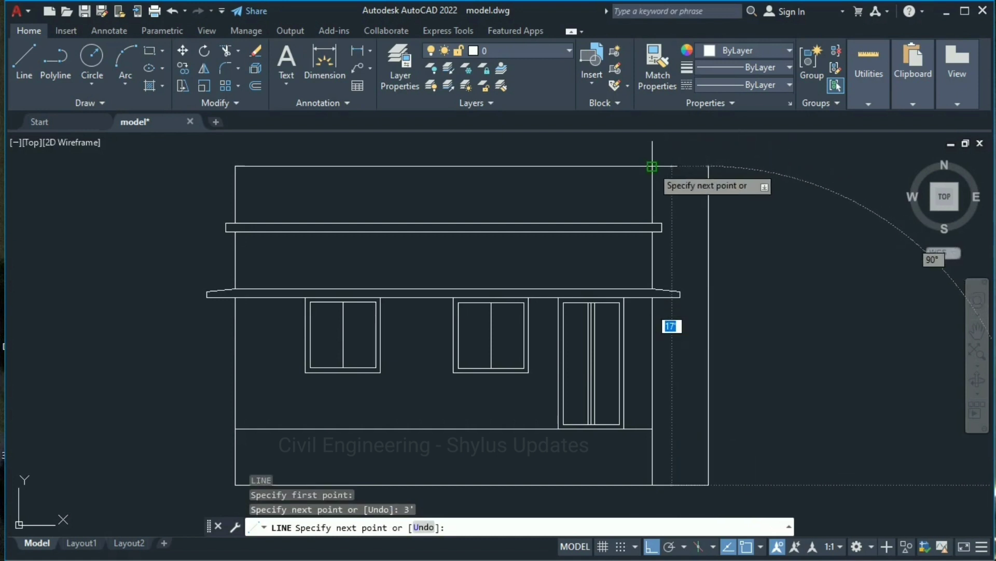
pyautogui.click(708, 166)
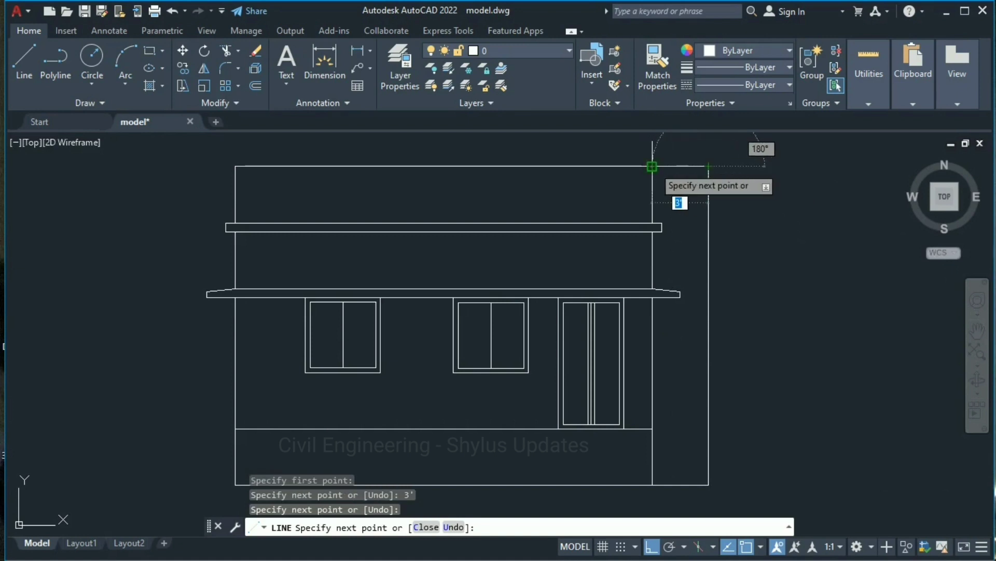
pyautogui.click(652, 166)
pyautogui.press('Escape')
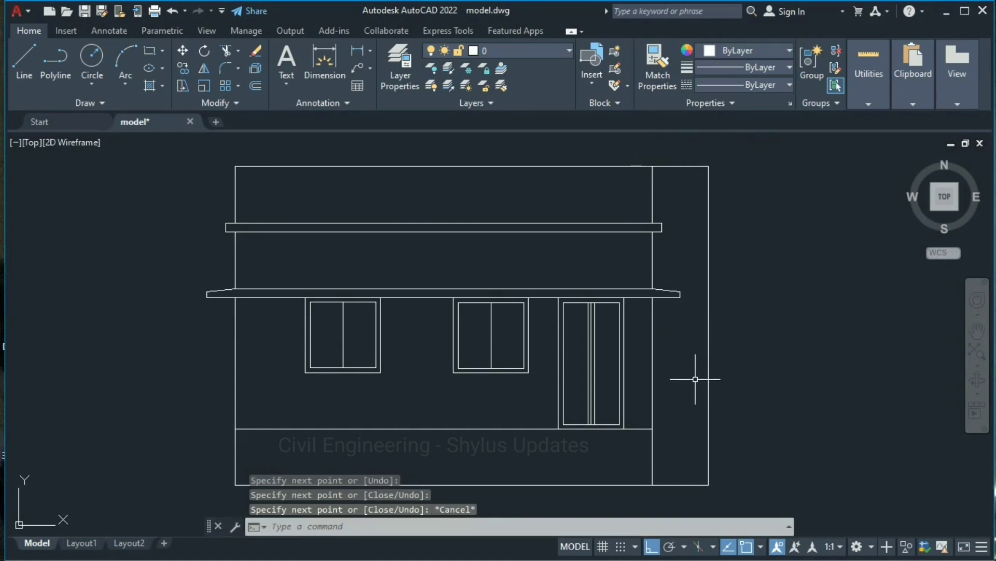
# - Create a path array of the staircase's 3' base line along its outer vertical line with 6" between items
pyautogui.write('AR')
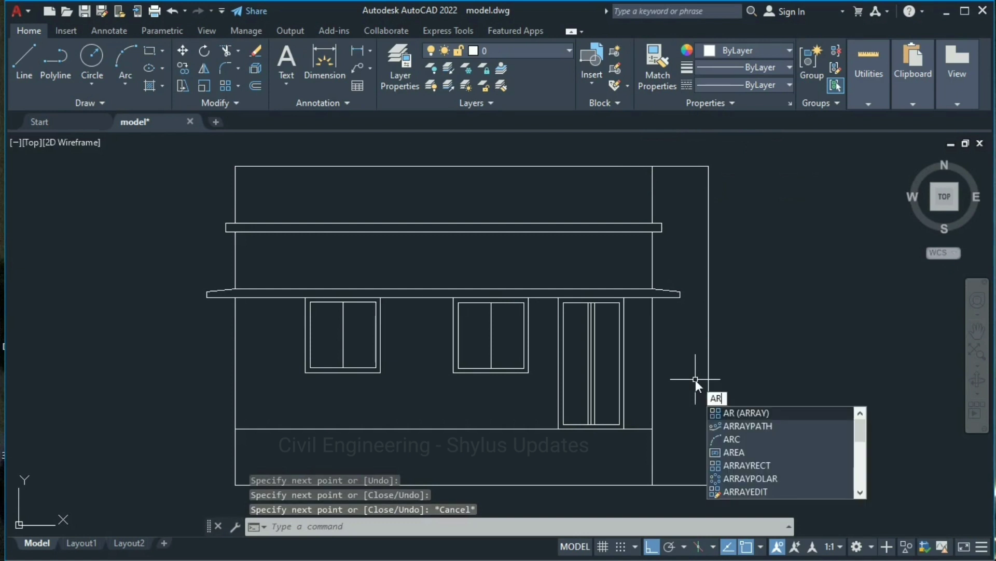
pyautogui.click(752, 425)
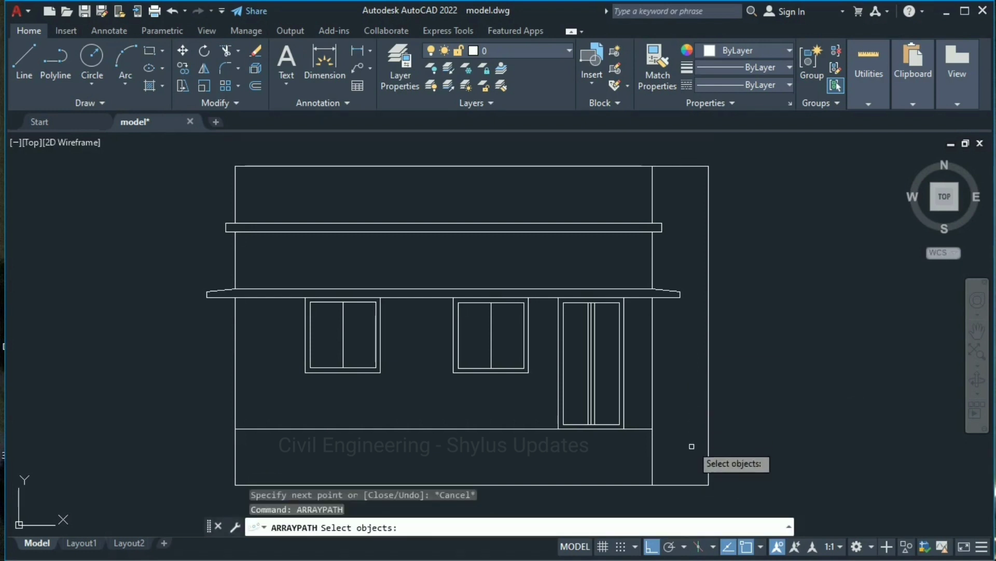
pyautogui.click(688, 484)
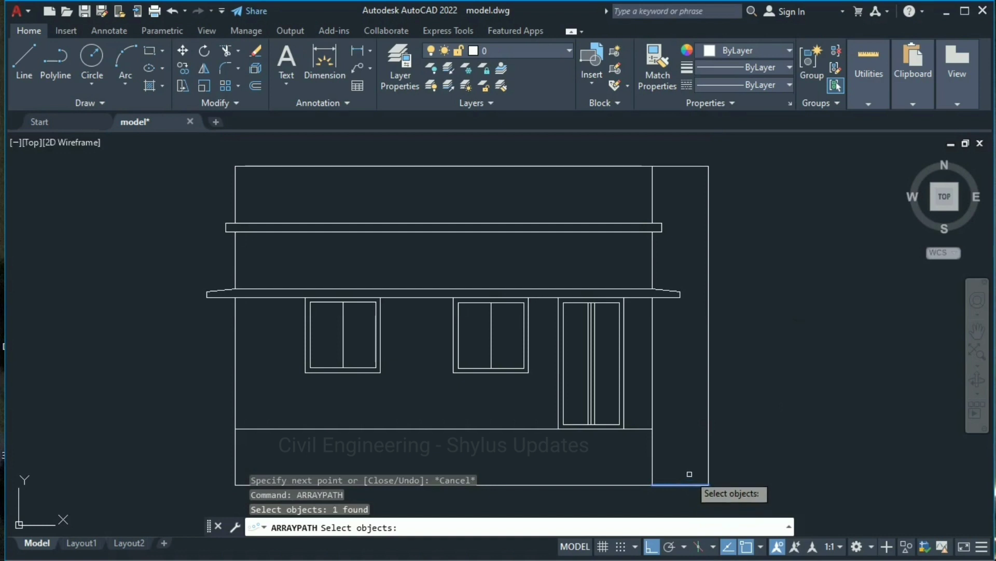
pyautogui.press('Return')
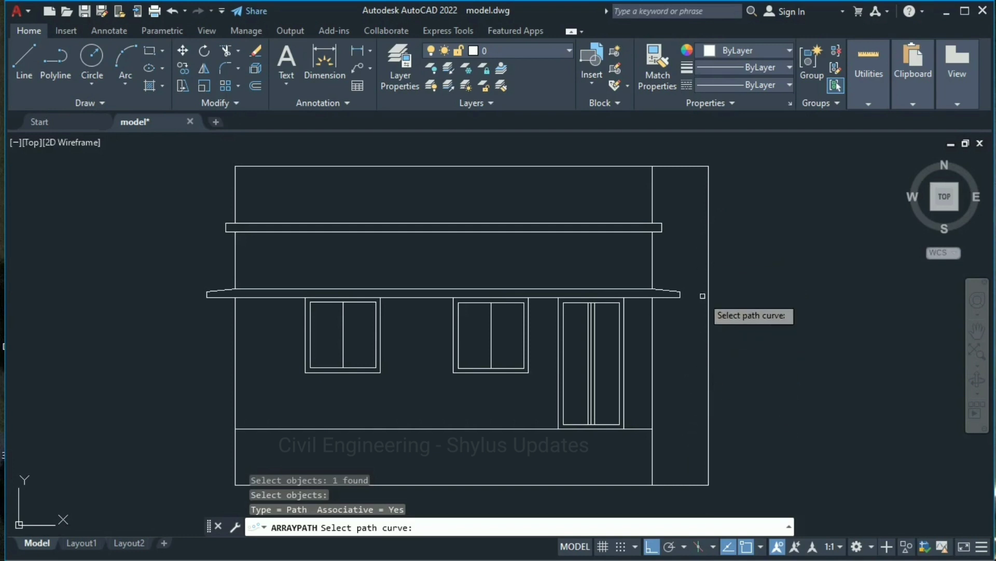
pyautogui.click(708, 389)
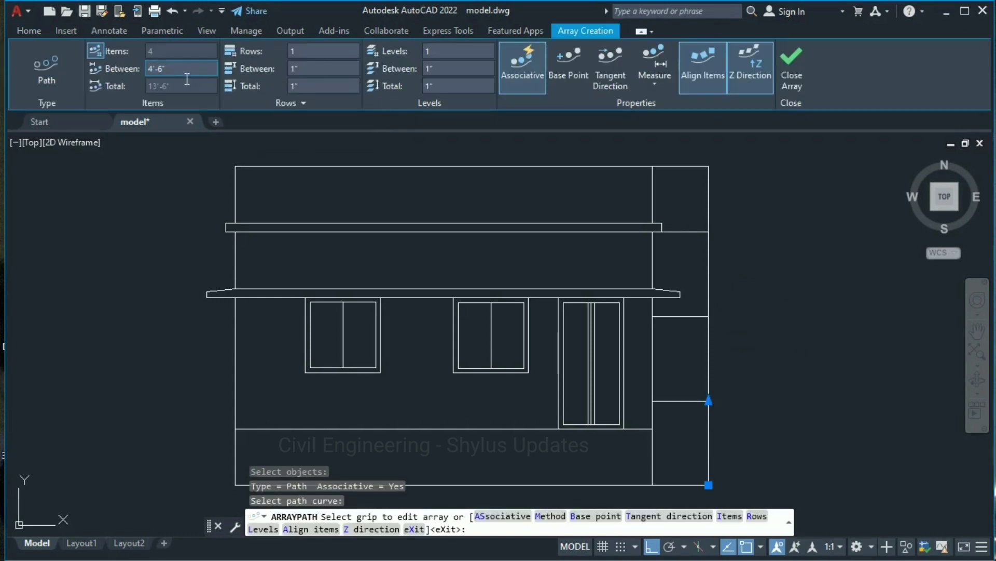
pyautogui.click(166, 73)
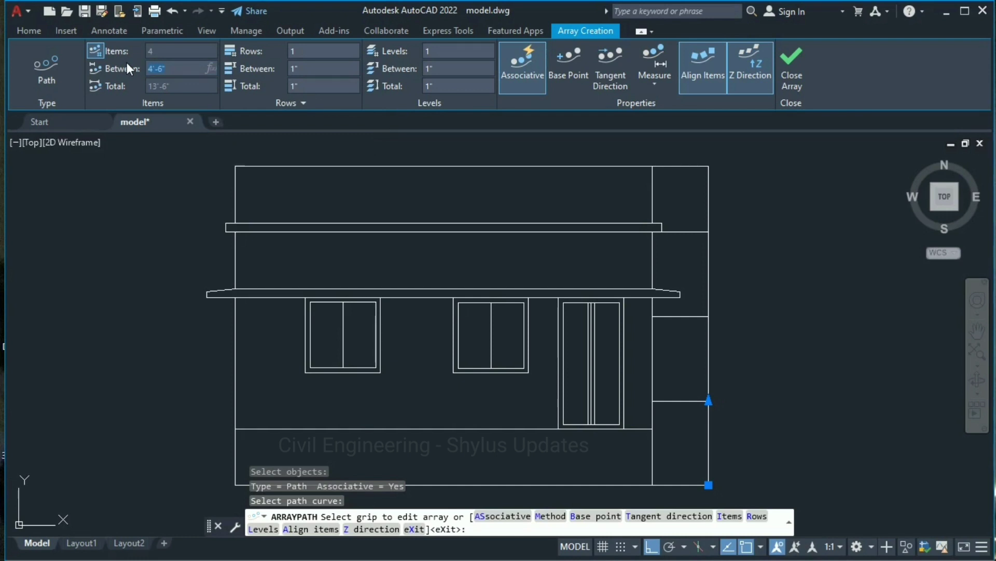
pyautogui.write('6')
pyautogui.press('Return')
pyautogui.press('Escape')
pyautogui.press('Escape')
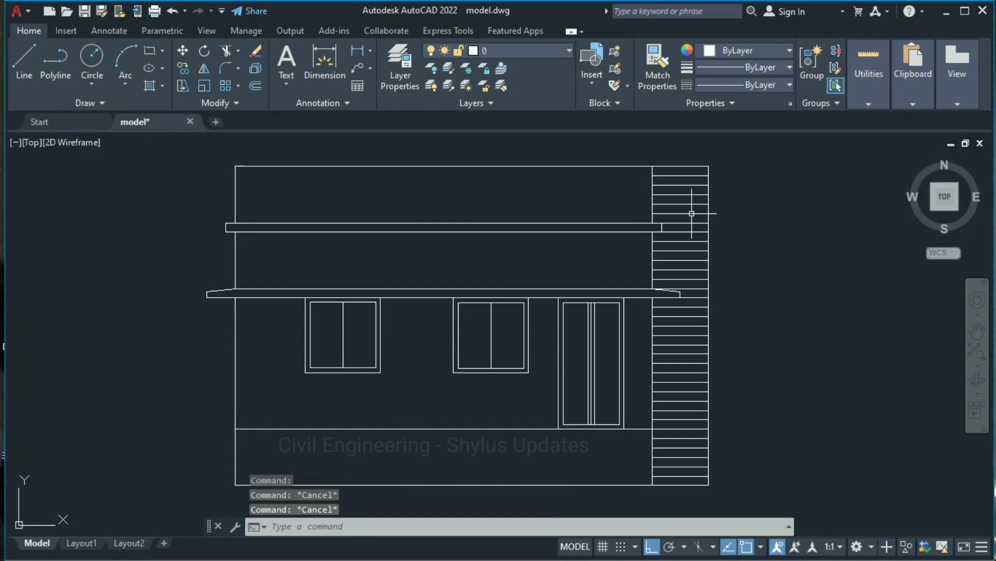
# - Explode the staircase's path array into separate step lines
pyautogui.click(692, 214)
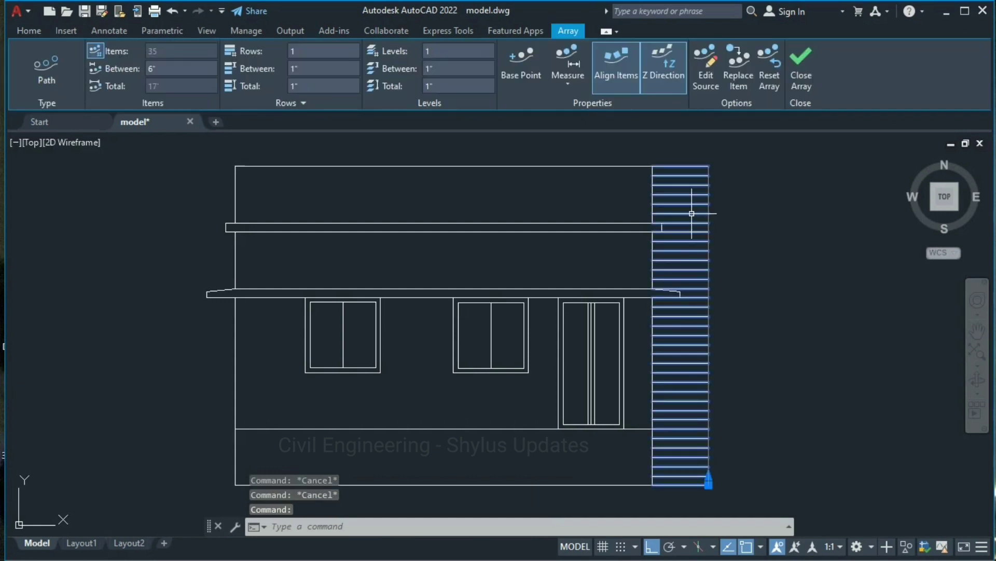
pyautogui.rightClick(692, 213)
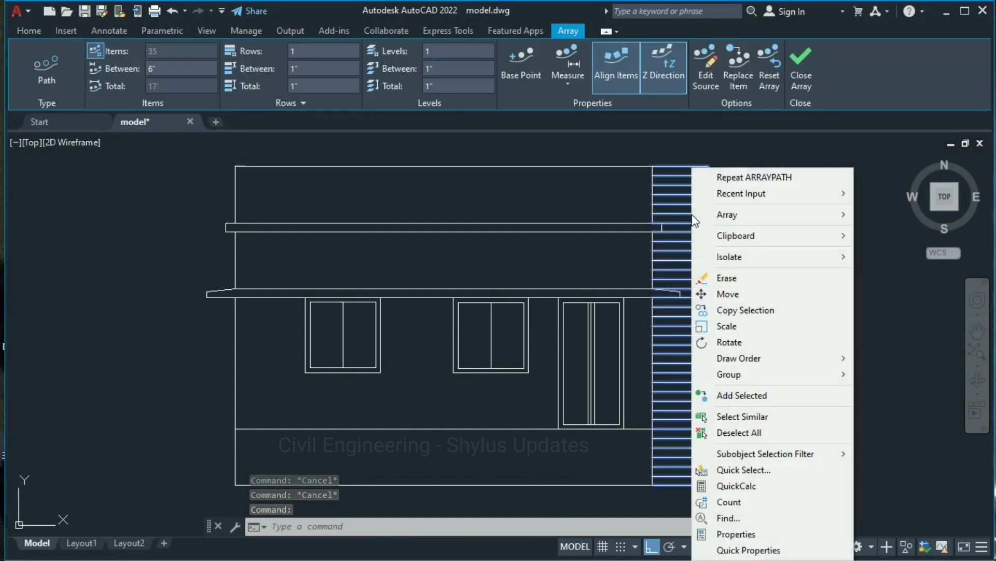
pyautogui.press('Escape')
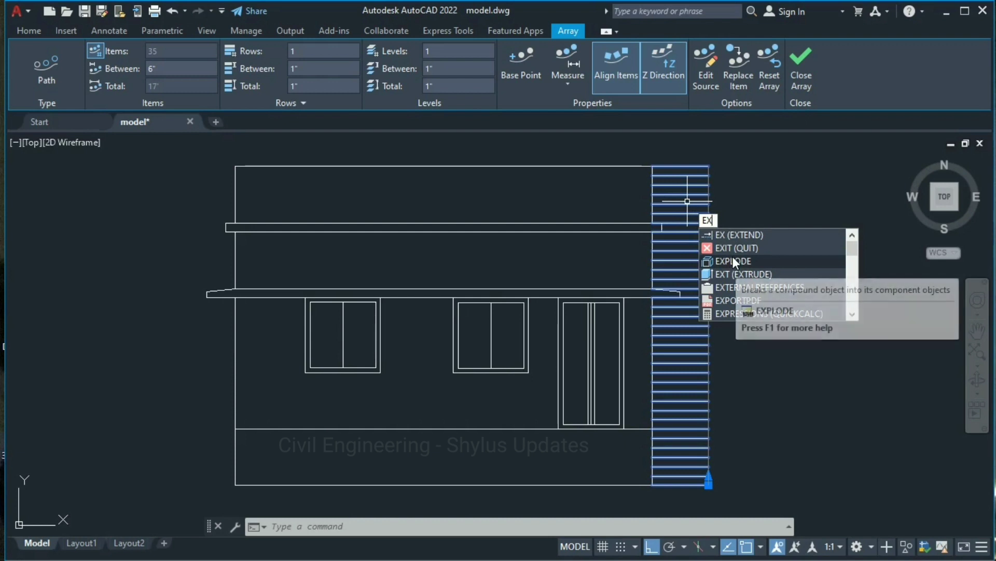
pyautogui.click(733, 260)
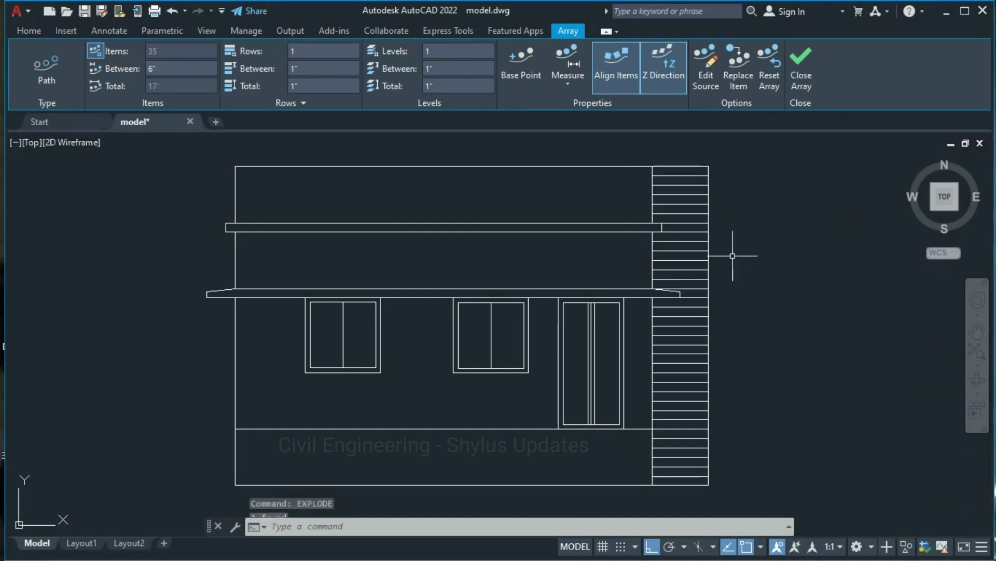
pyautogui.click(698, 251)
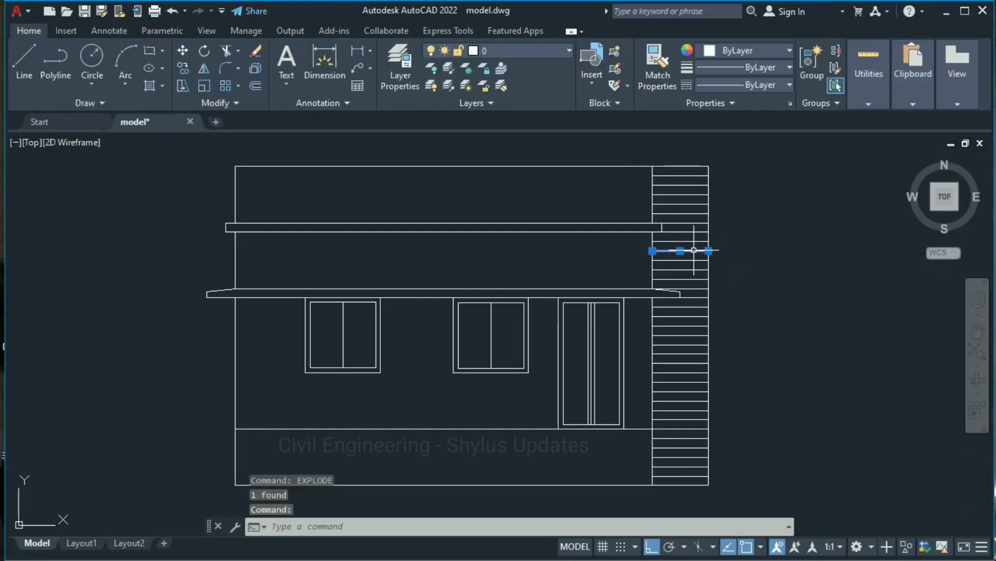
pyautogui.click(694, 219)
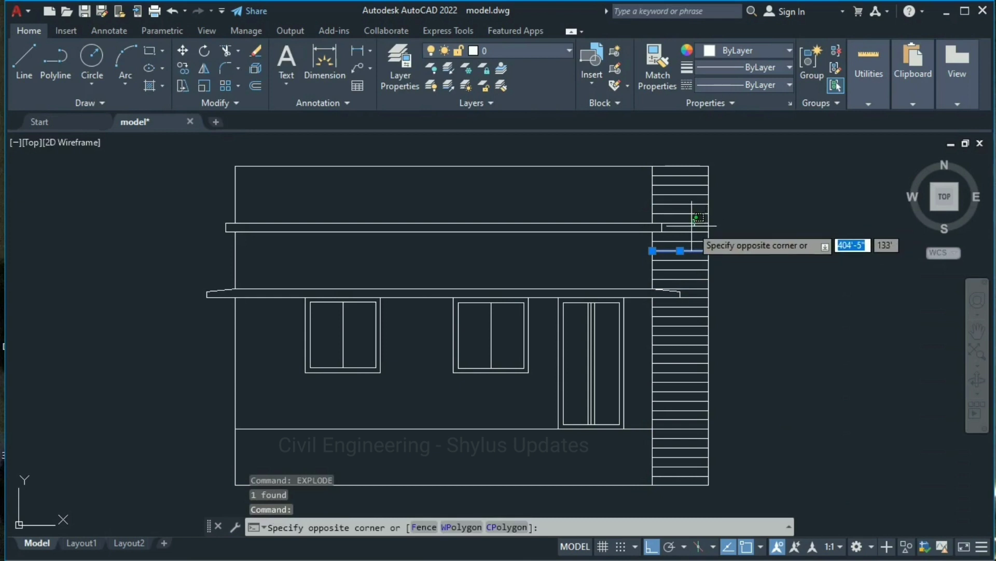
pyautogui.click(686, 238)
pyautogui.click(695, 214)
pyautogui.click(693, 204)
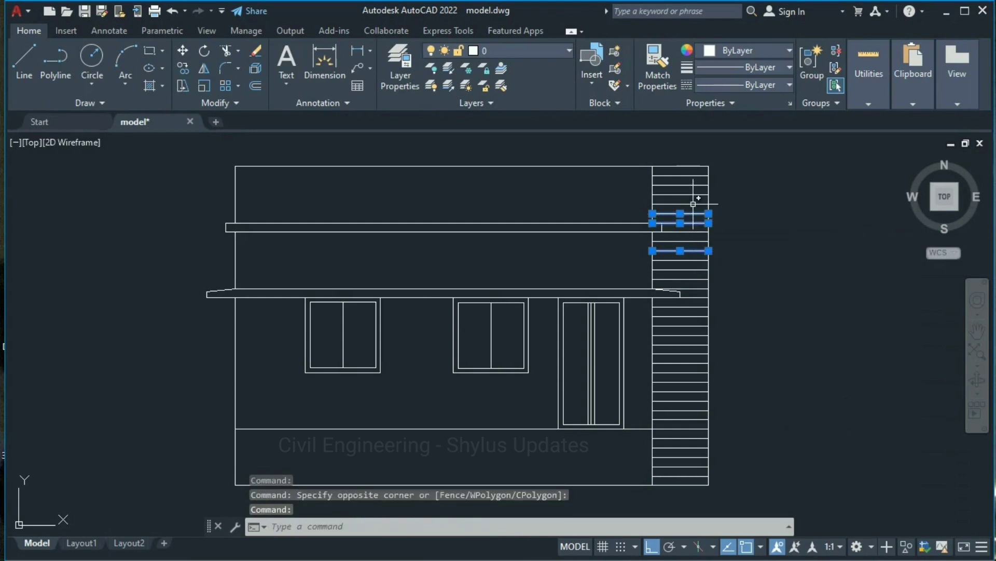
pyautogui.press('Escape')
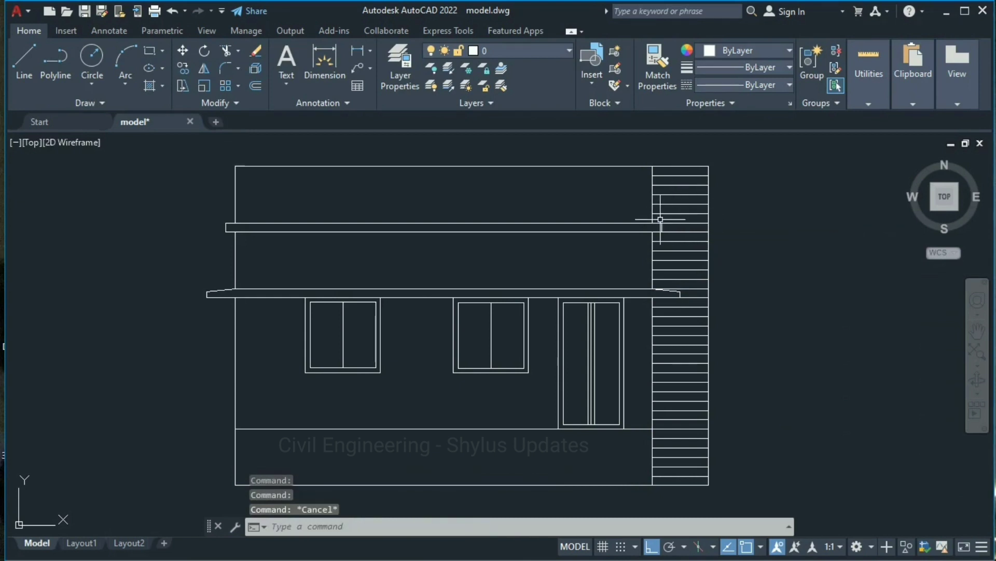
# - Delete the horizontal staircase lines above the upper projecting slab, including the top closing line
pyautogui.click(642, 151)
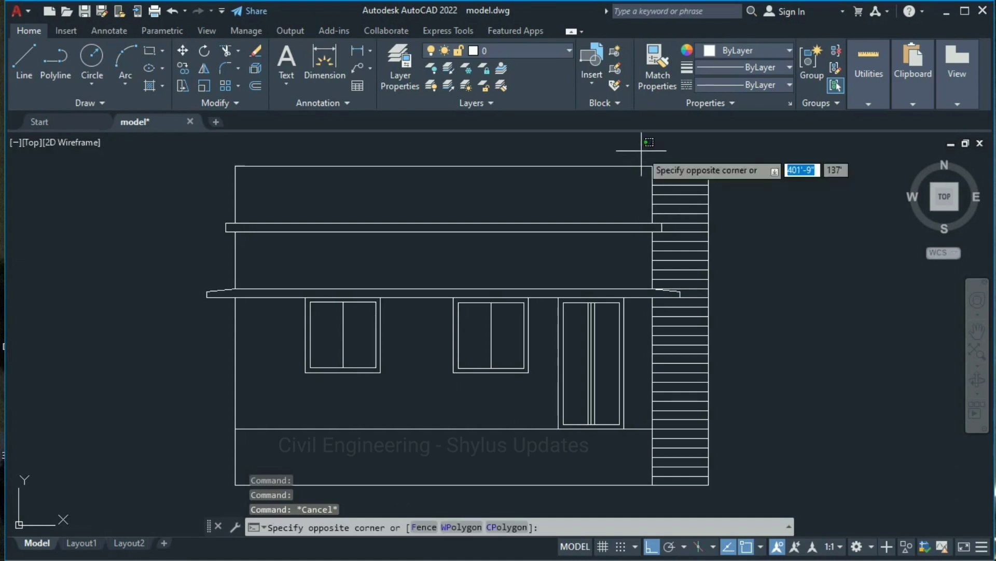
pyautogui.click(712, 214)
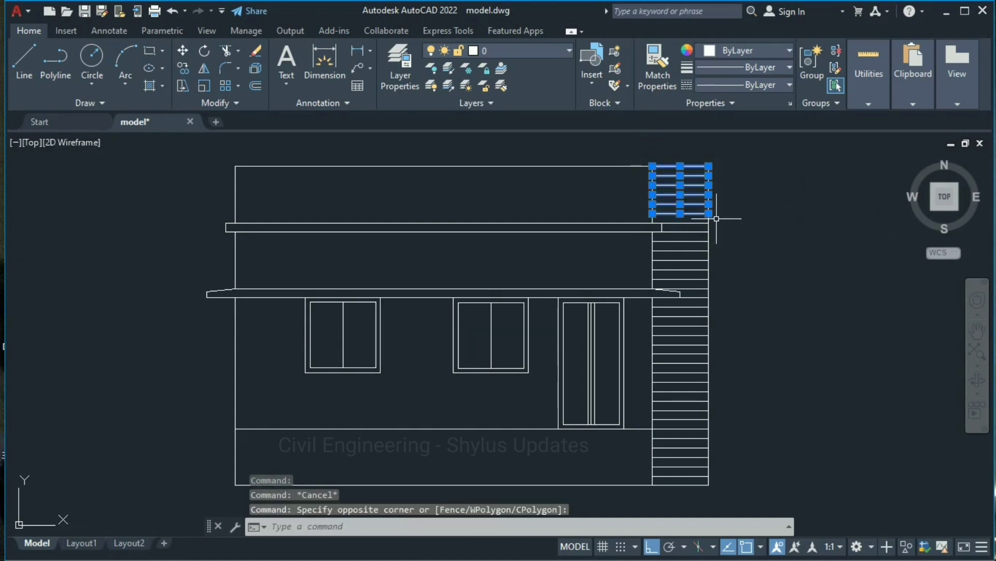
pyautogui.press('Delete')
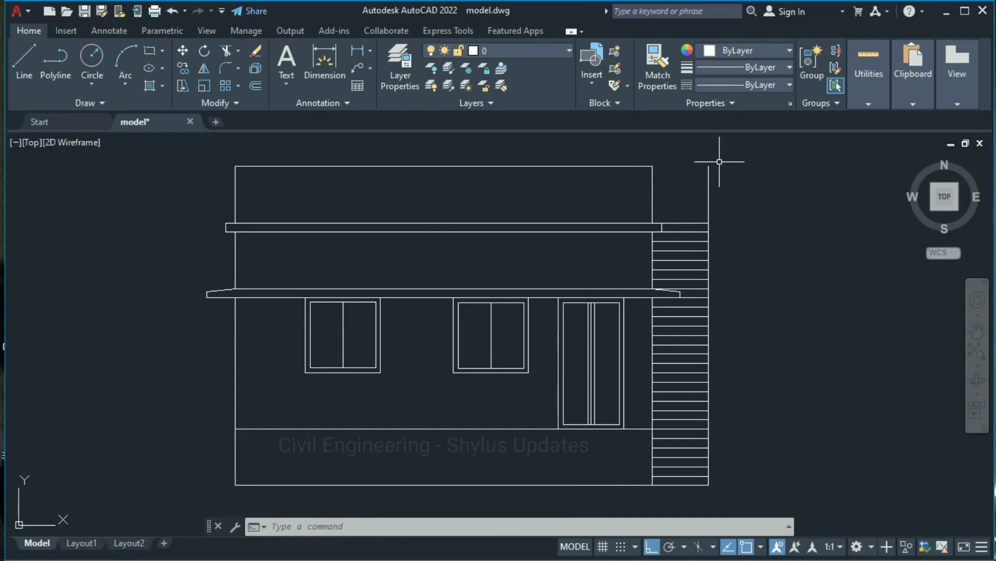
# - Redraw the staircase's top closing line from its outer vertical line to the building's top right corner
pyautogui.write('l')
pyautogui.press('Return')
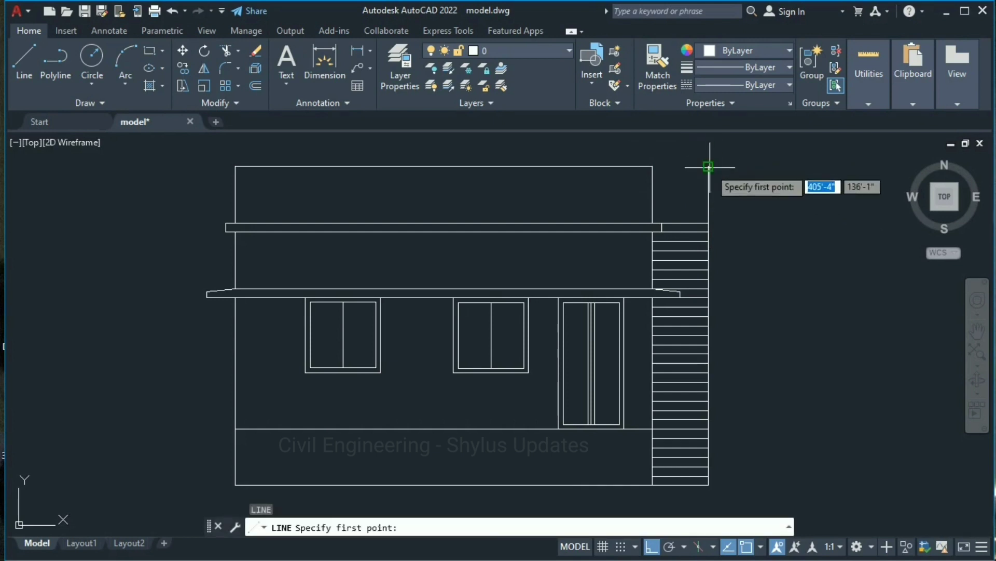
pyautogui.click(708, 167)
pyautogui.click(653, 166)
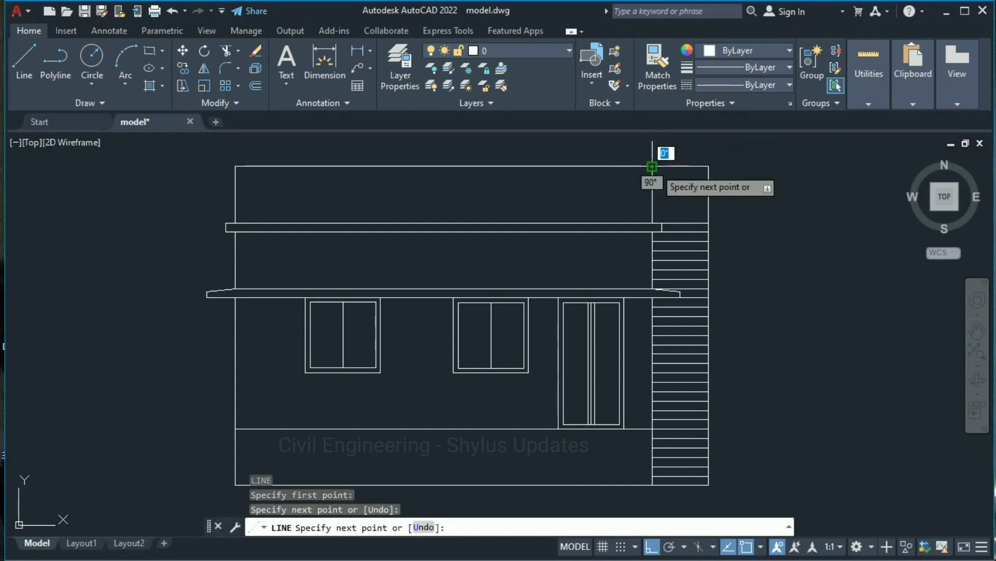
pyautogui.press('Escape')
# - Offset the staircase's top closing line 2" downward to form the top rail
pyautogui.moveTo(702, 172); pyautogui.dragTo(701, 162, button='middle')
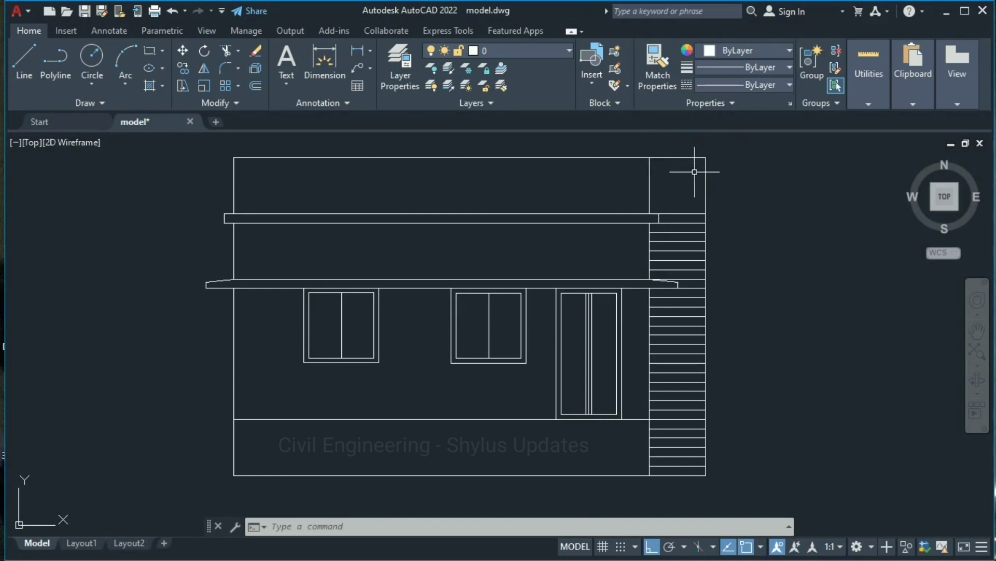
pyautogui.write('O')
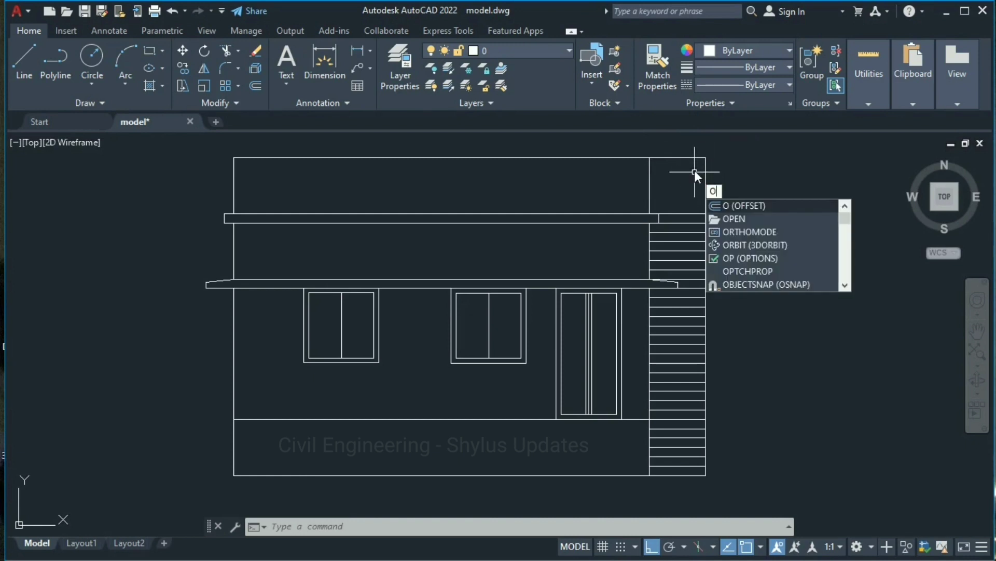
pyautogui.press('Return')
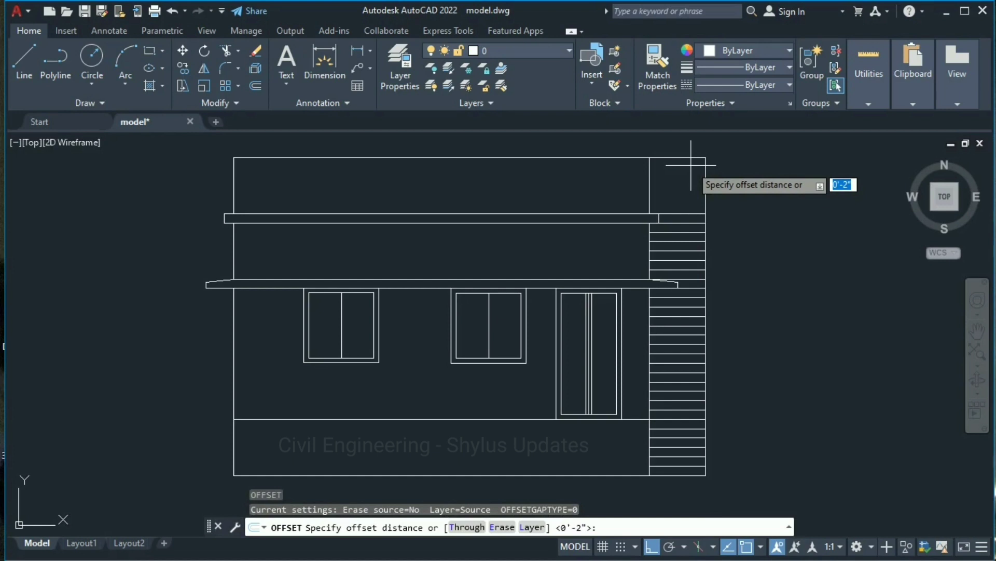
pyautogui.write('2"')
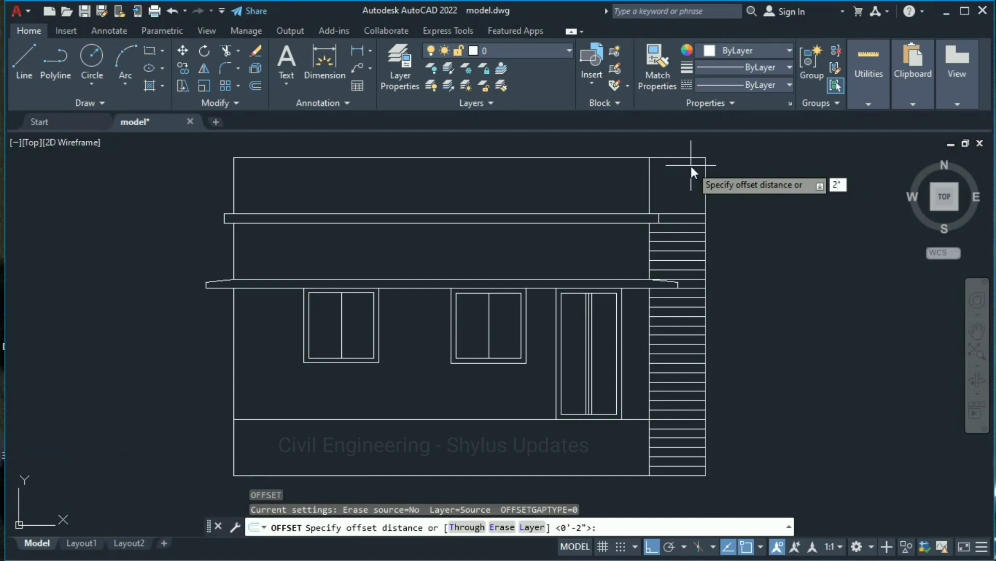
pyautogui.press('Return')
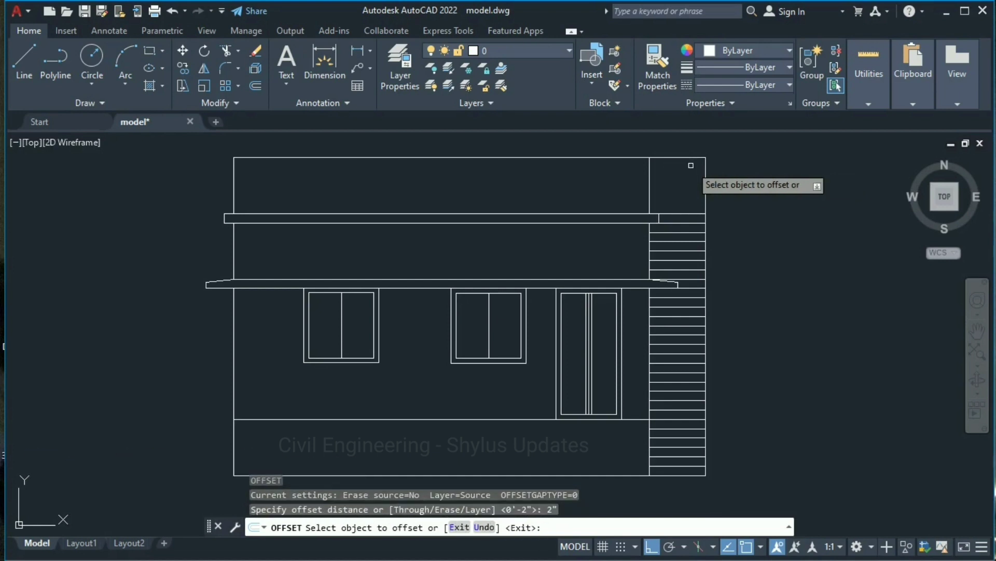
pyautogui.click(694, 157)
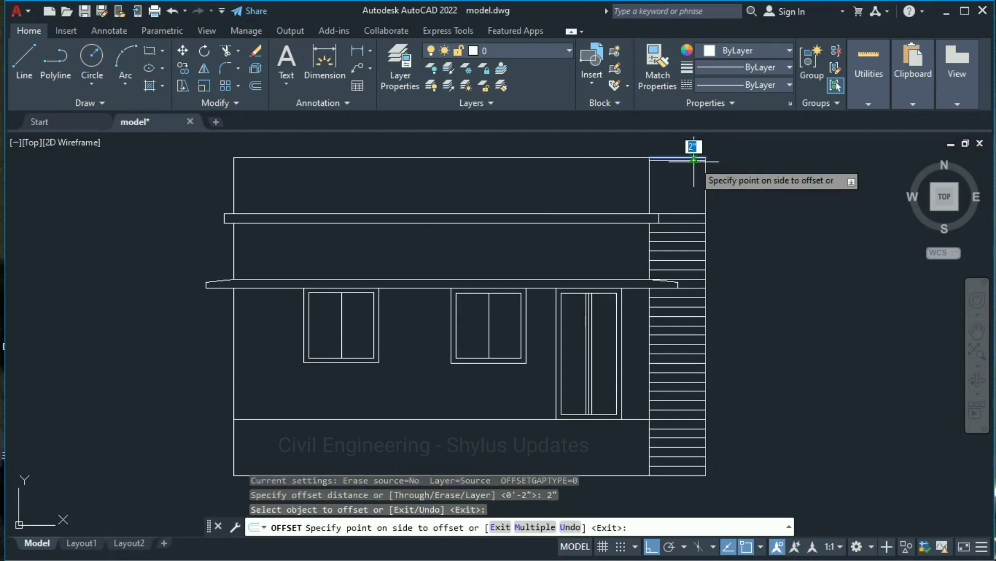
pyautogui.click(693, 164)
pyautogui.press('Return')
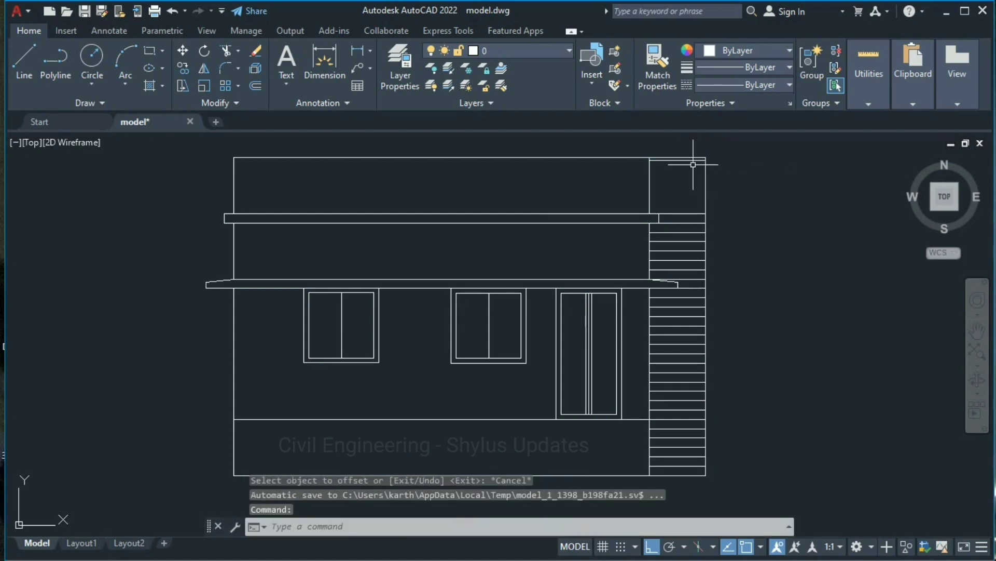
# - Offset the lower line of the staircase's top rail 10" downward
pyautogui.write('o')
pyautogui.press('Return')
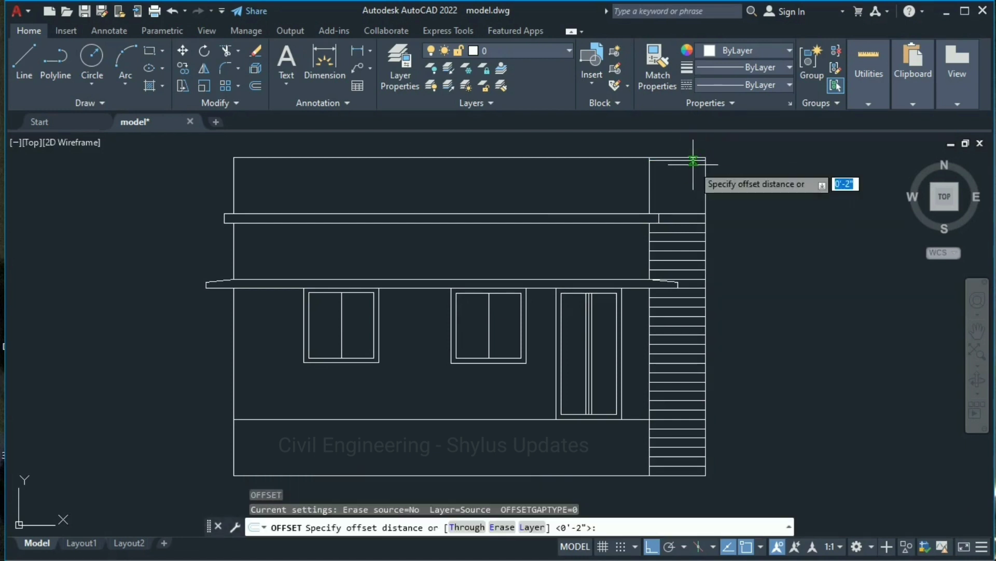
pyautogui.write('10')
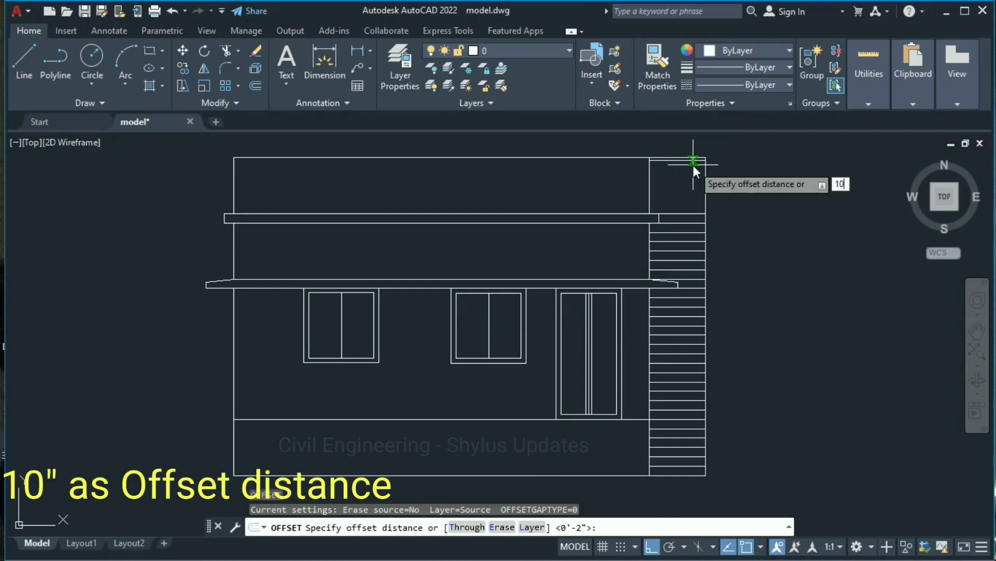
pyautogui.write('"')
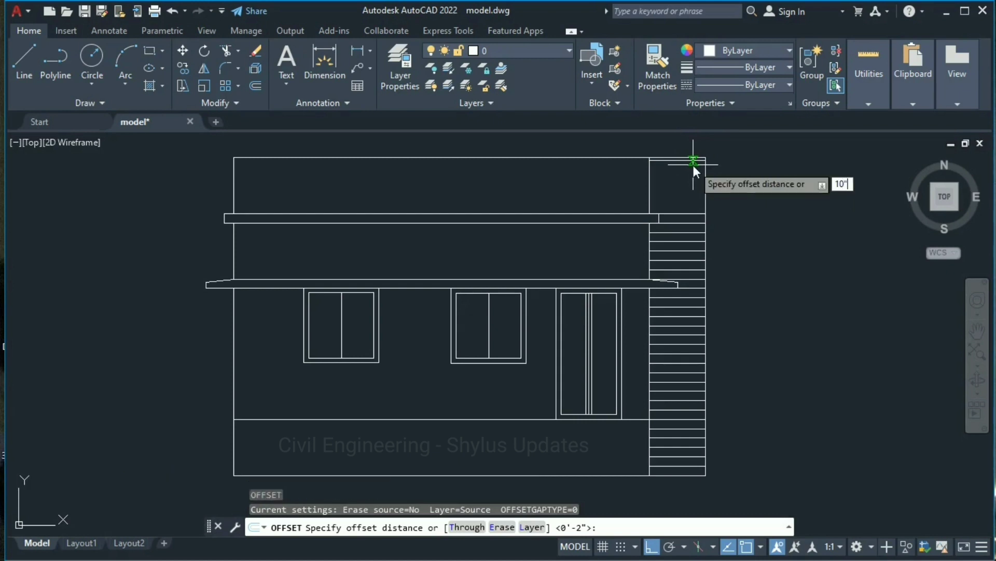
pyautogui.press('Return')
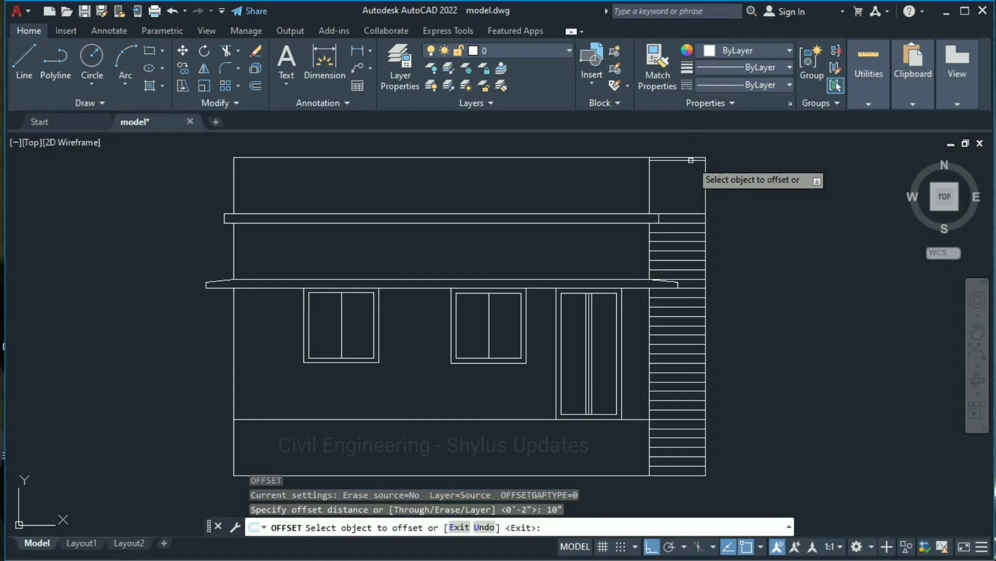
pyautogui.click(692, 158)
pyautogui.click(693, 182)
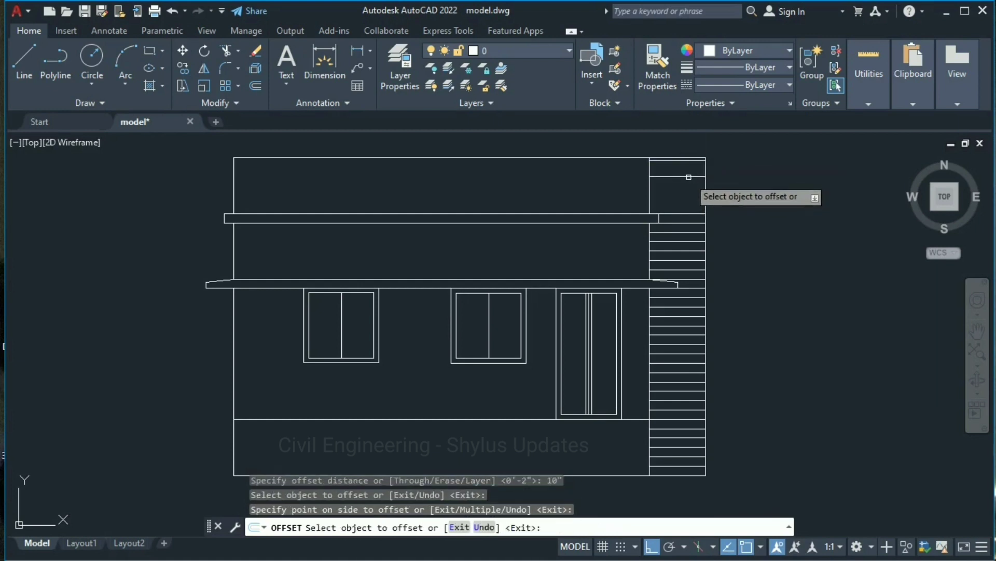
pyautogui.press('Escape')
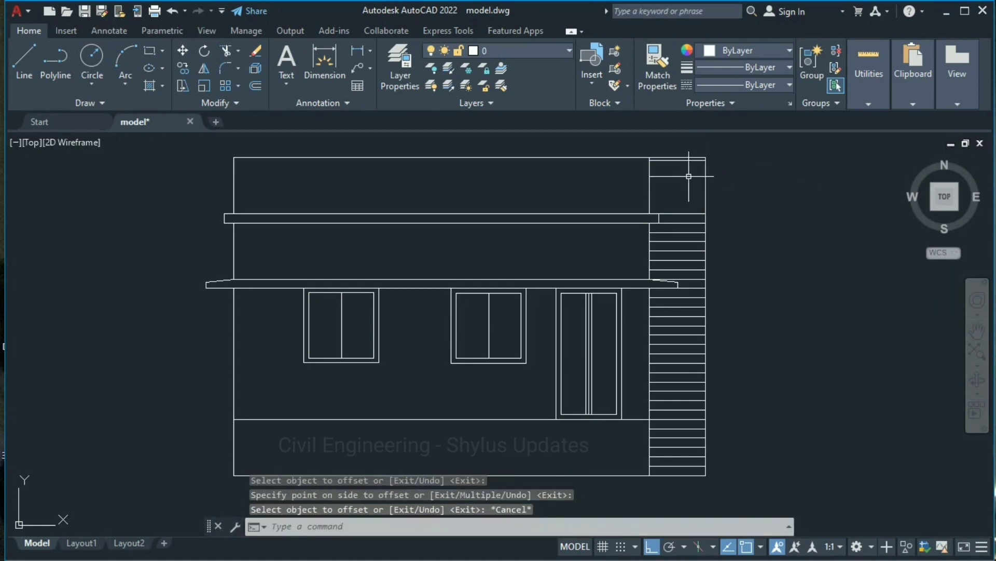
# - Offset the new line below the top rail 2" downward to form the second rail
pyautogui.write('O')
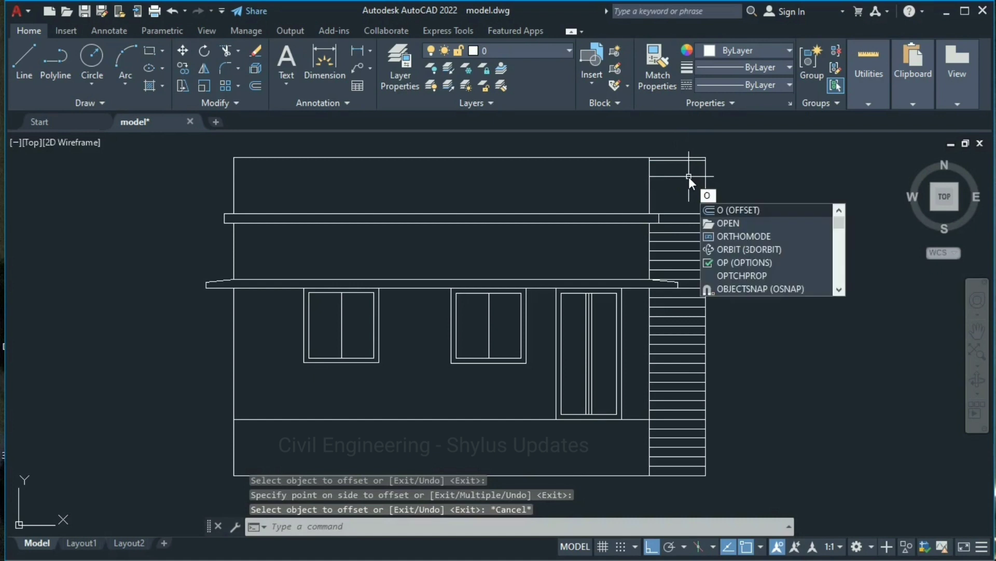
pyautogui.press('Return')
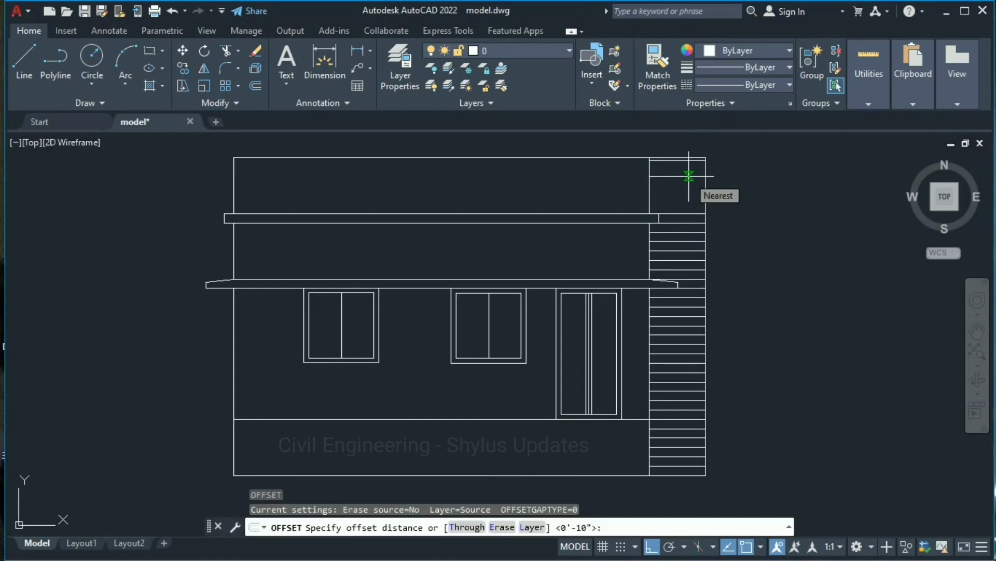
pyautogui.write('2"')
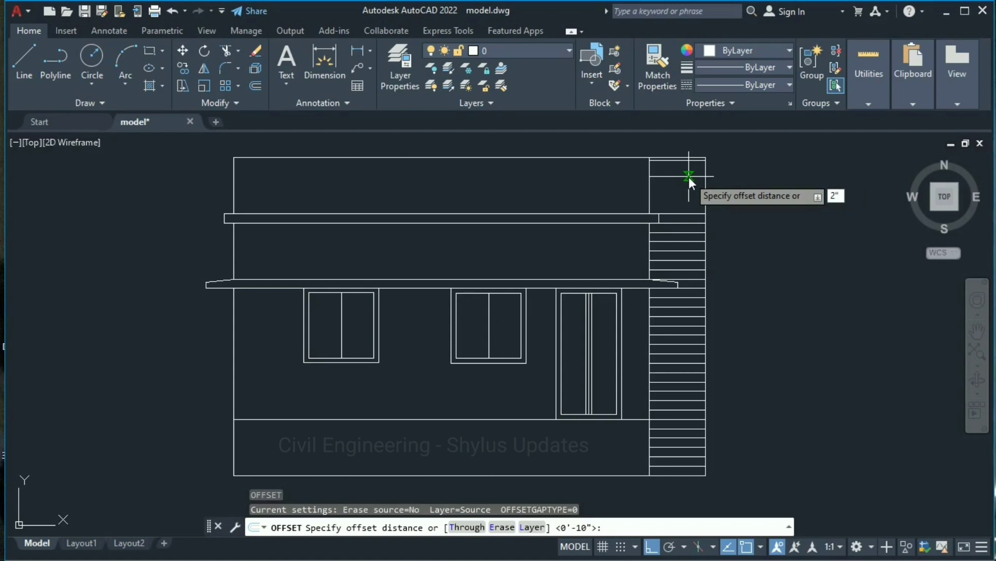
pyautogui.press('Return')
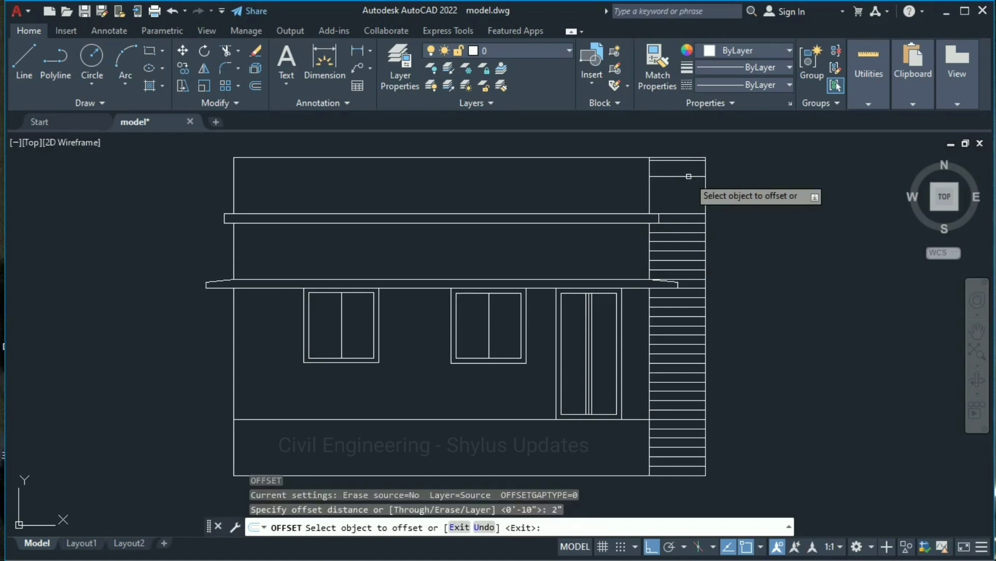
pyautogui.click(689, 176)
pyautogui.click(686, 186)
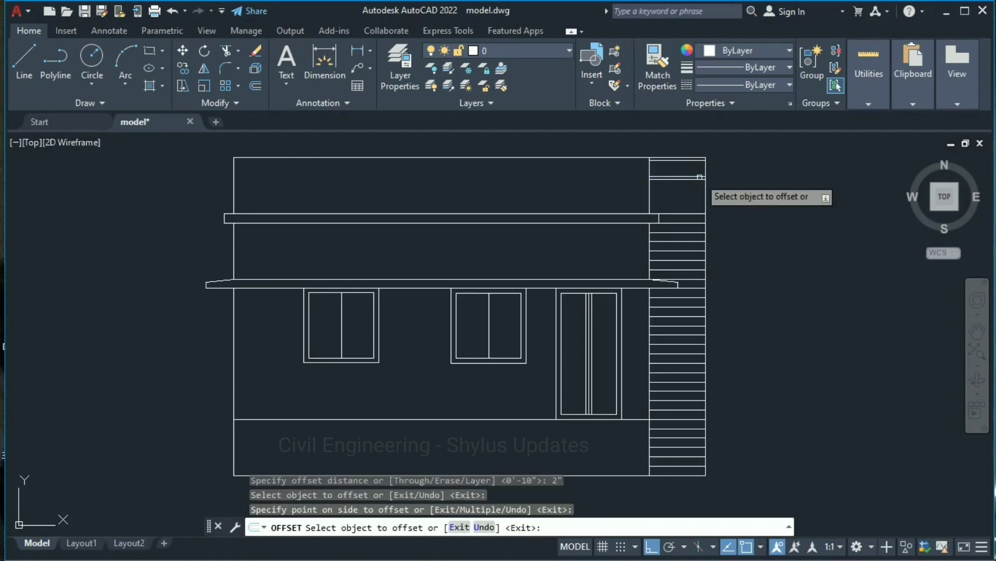
pyautogui.press('Escape')
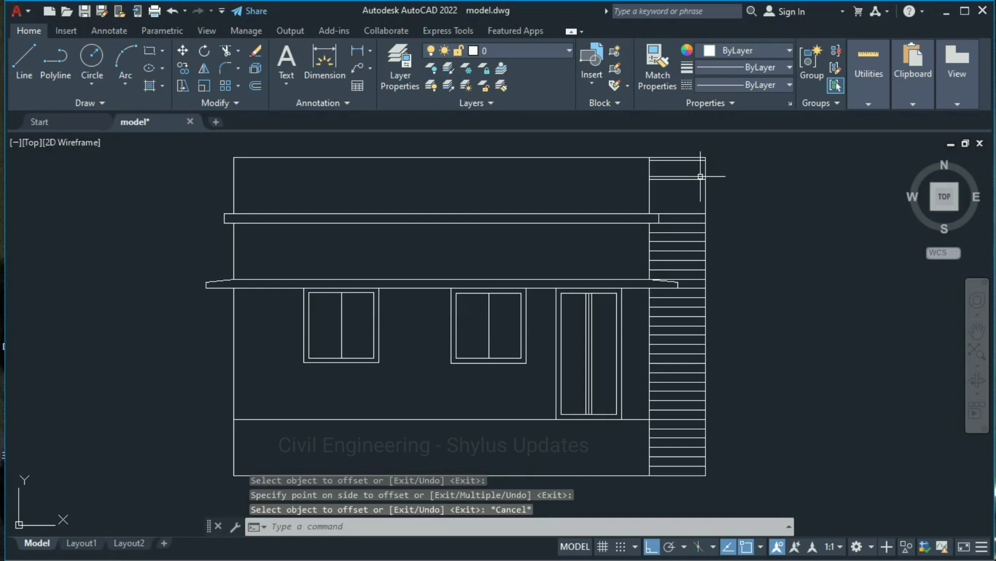
# - Offset the lower line of the staircase's second rail 10" downward
pyautogui.write('o')
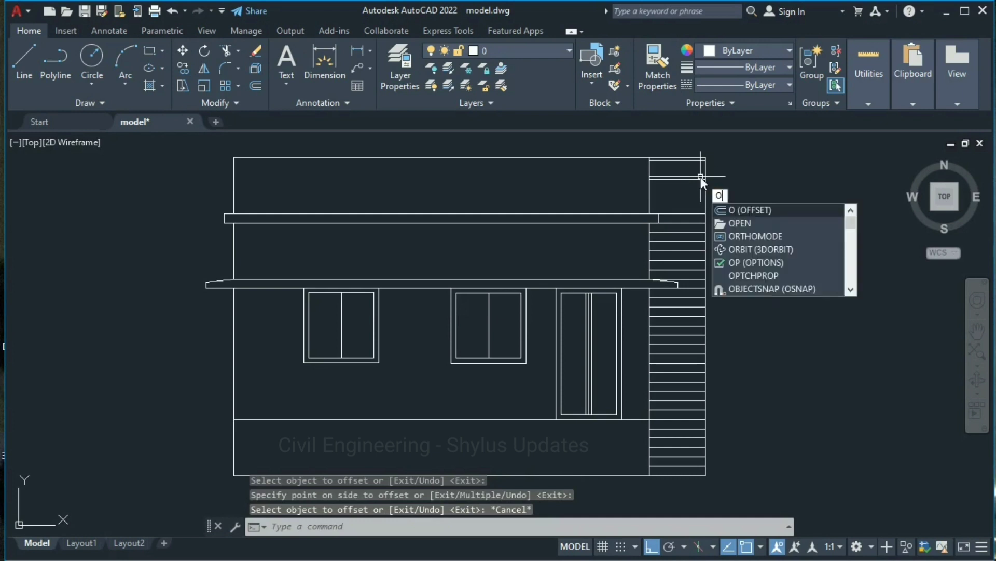
pyautogui.press('Return')
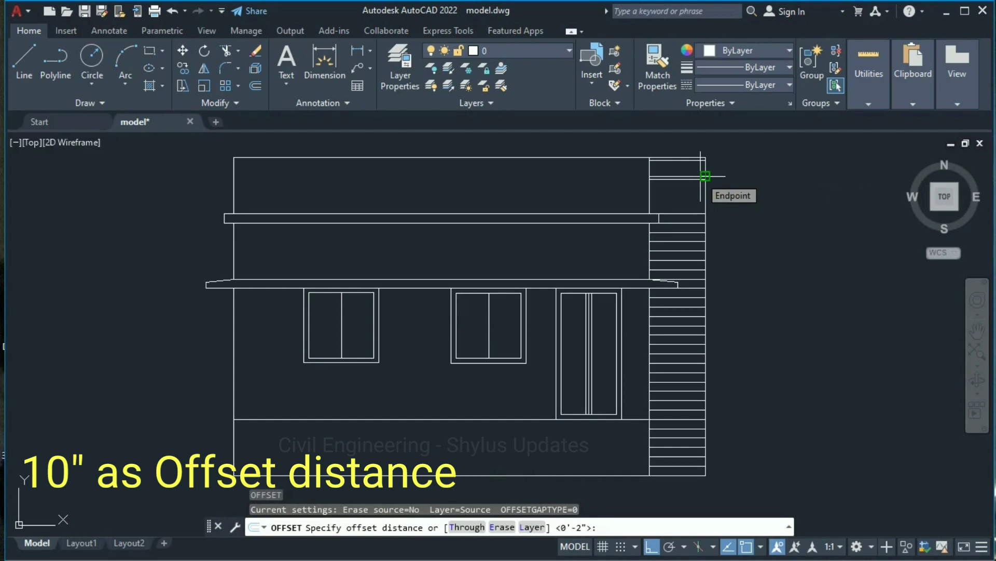
pyautogui.write('10"')
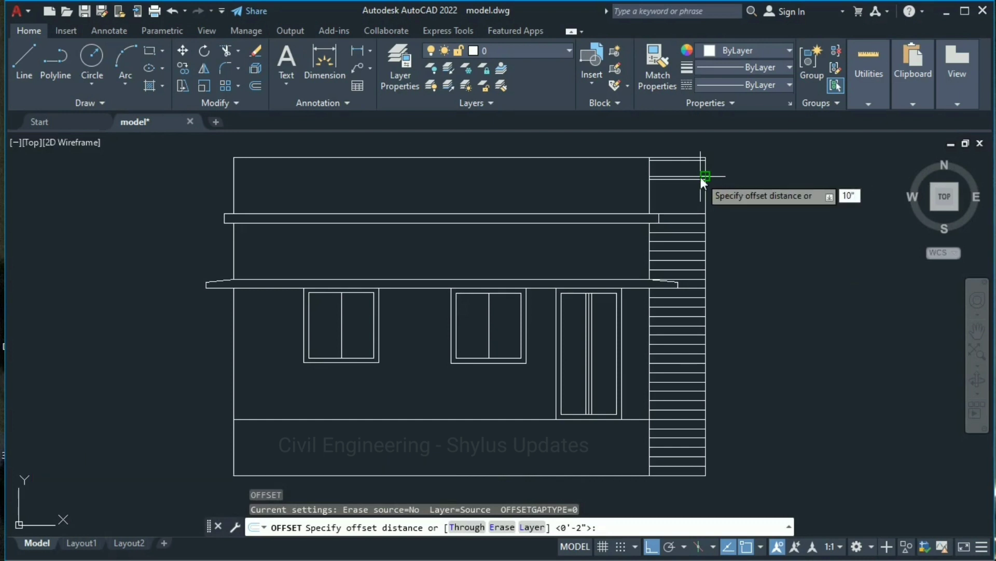
pyautogui.press('Return')
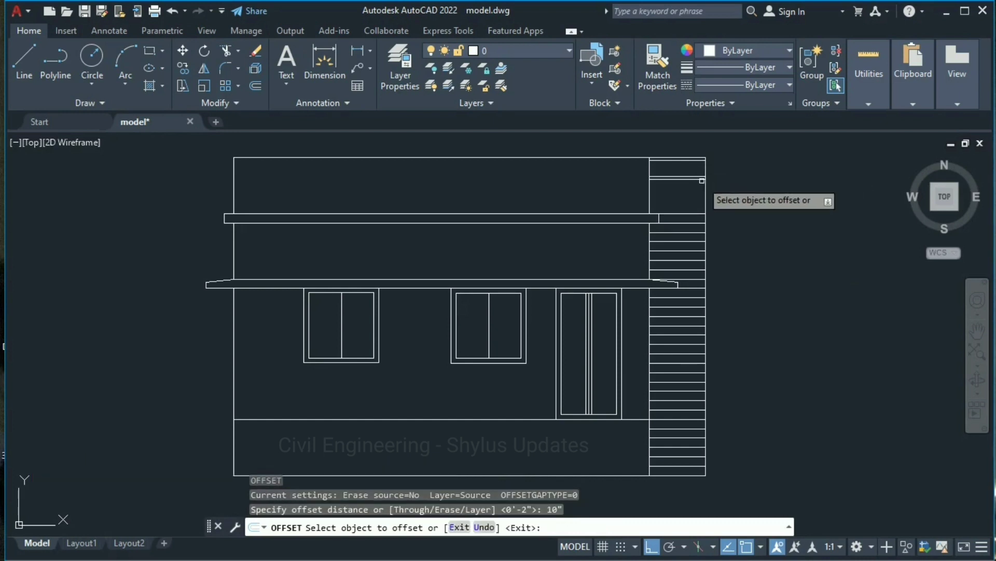
pyautogui.scroll(4, 696, 191)
pyautogui.scroll(2, 669, 212)
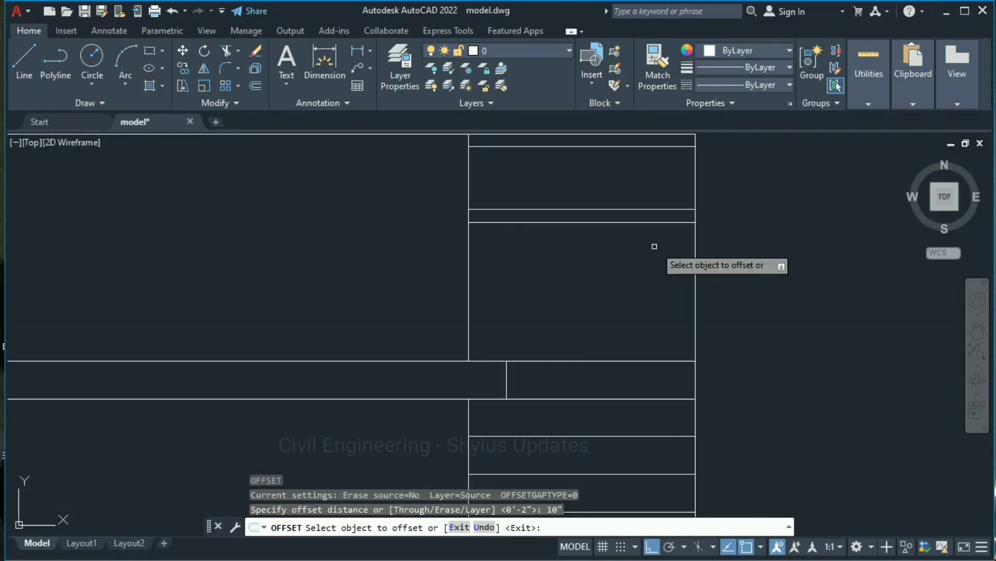
pyautogui.click(633, 223)
pyautogui.click(632, 255)
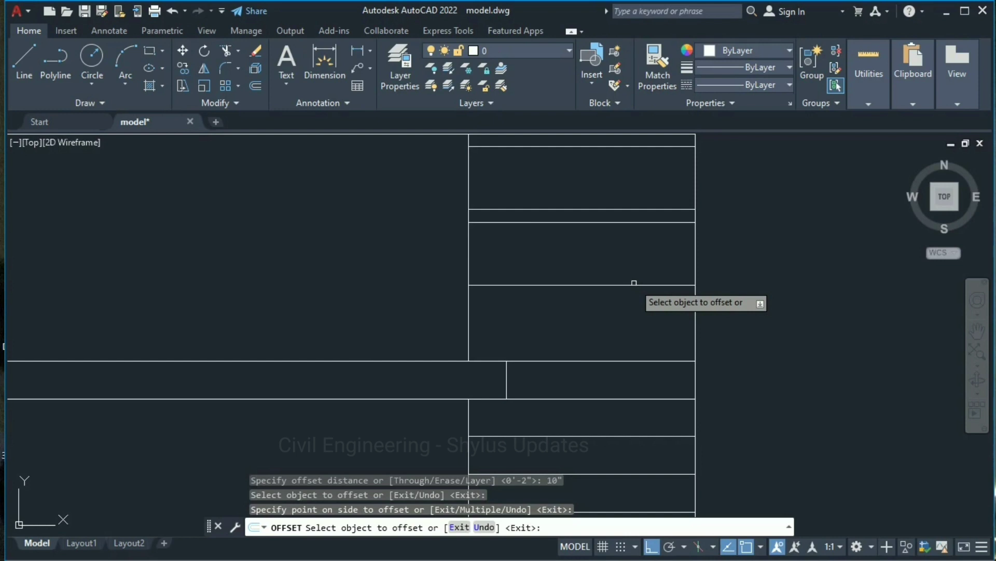
pyautogui.press('Escape')
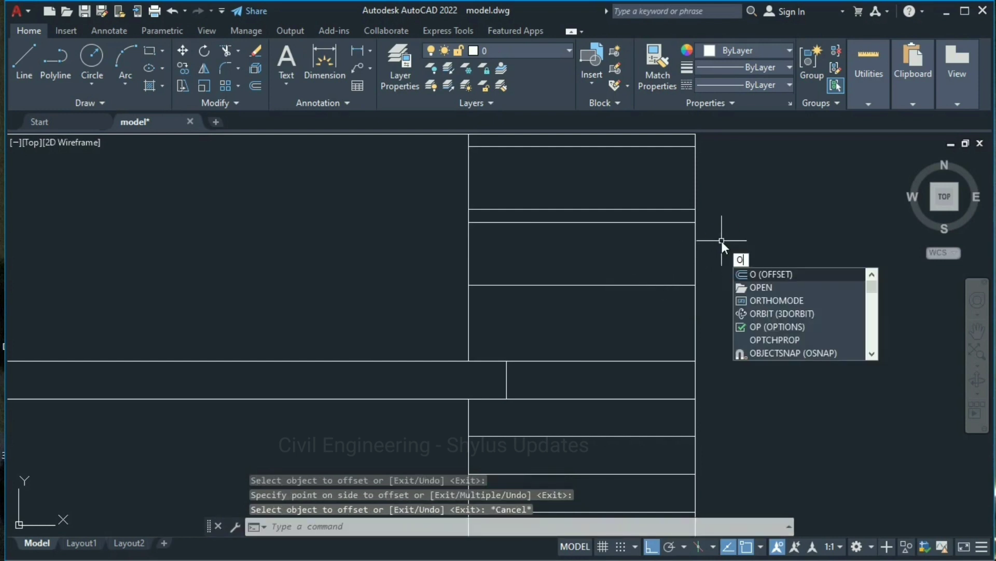
# - Offset the lowest railing line above the upper slab 2" downward to complete the third rail
pyautogui.press('Return')
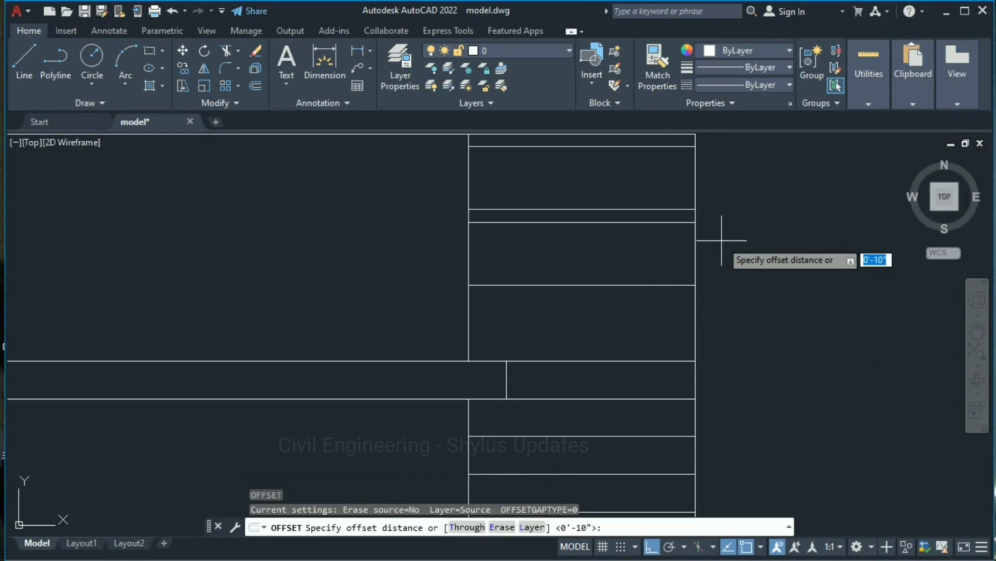
pyautogui.write('2"')
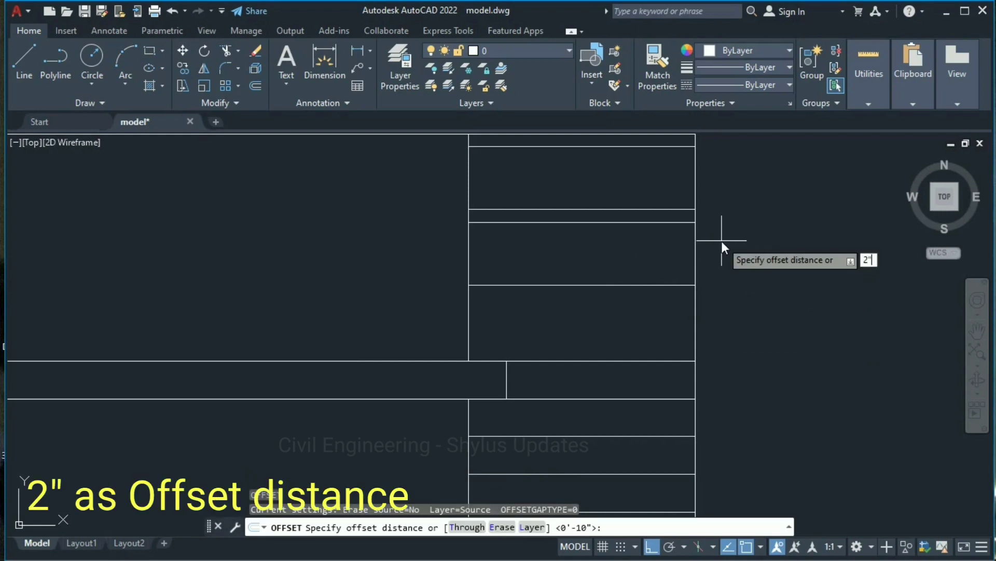
pyautogui.press('Return')
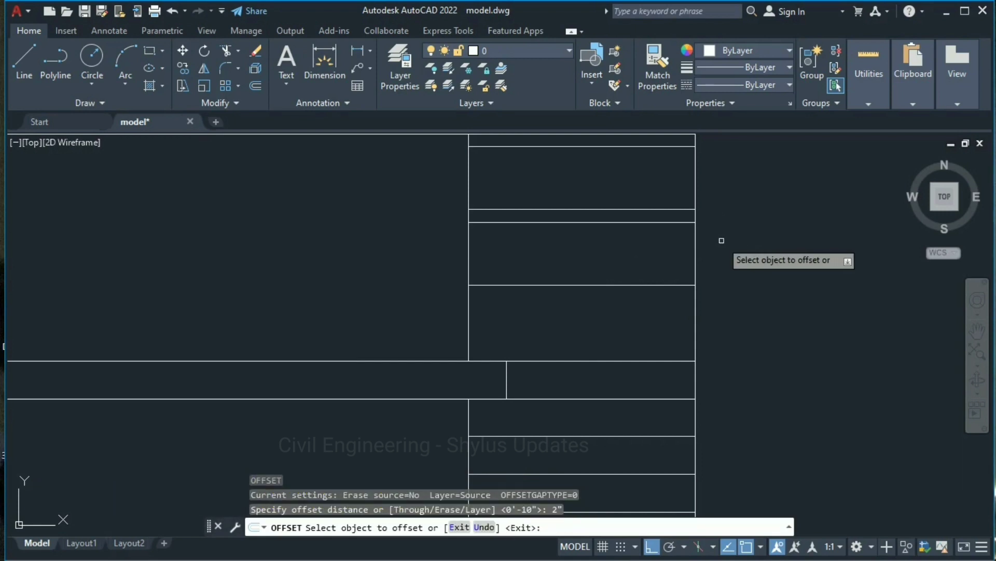
pyautogui.click(605, 285)
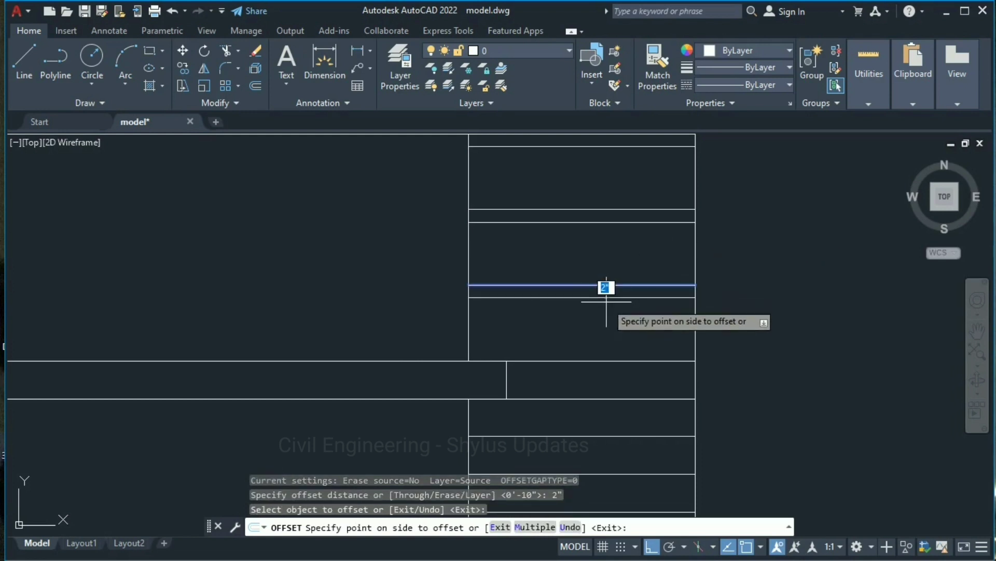
pyautogui.click(664, 296)
pyautogui.press('Return')
# - Offset the staircase's outer vertical edge line 2" inward along the full height of the elevation
pyautogui.scroll(-4, 583, 201)
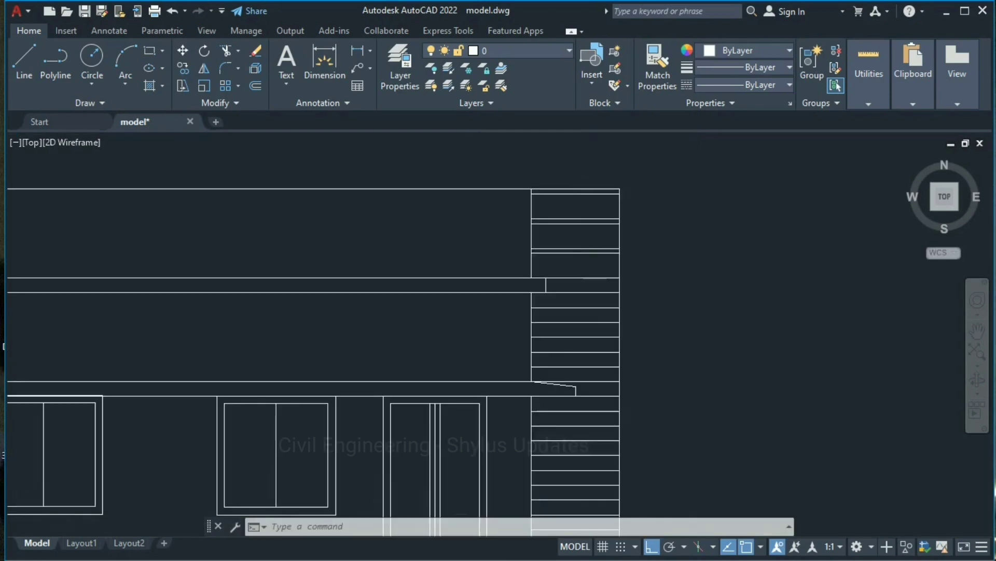
pyautogui.scroll(2, 583, 203)
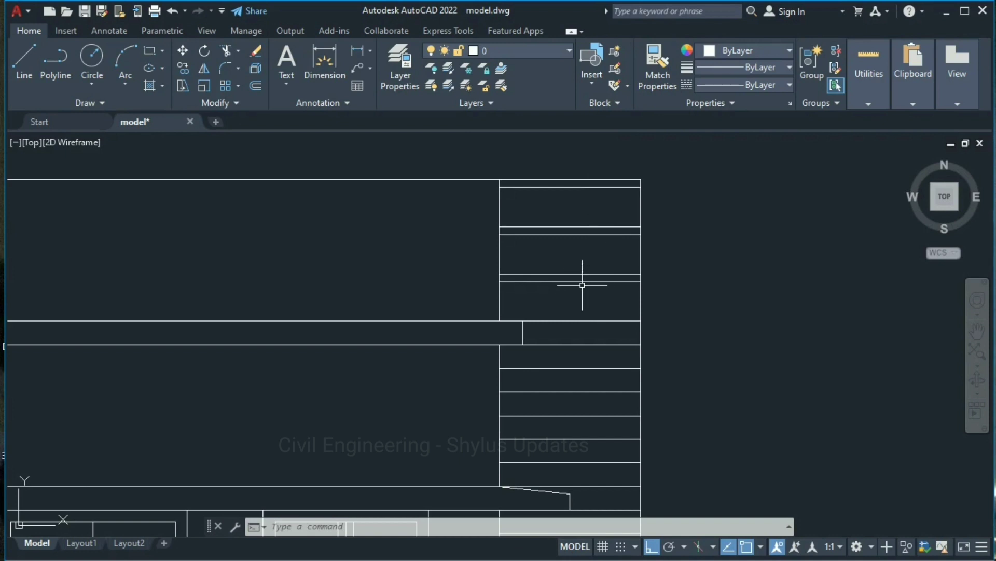
pyautogui.scroll(-4, 550, 288)
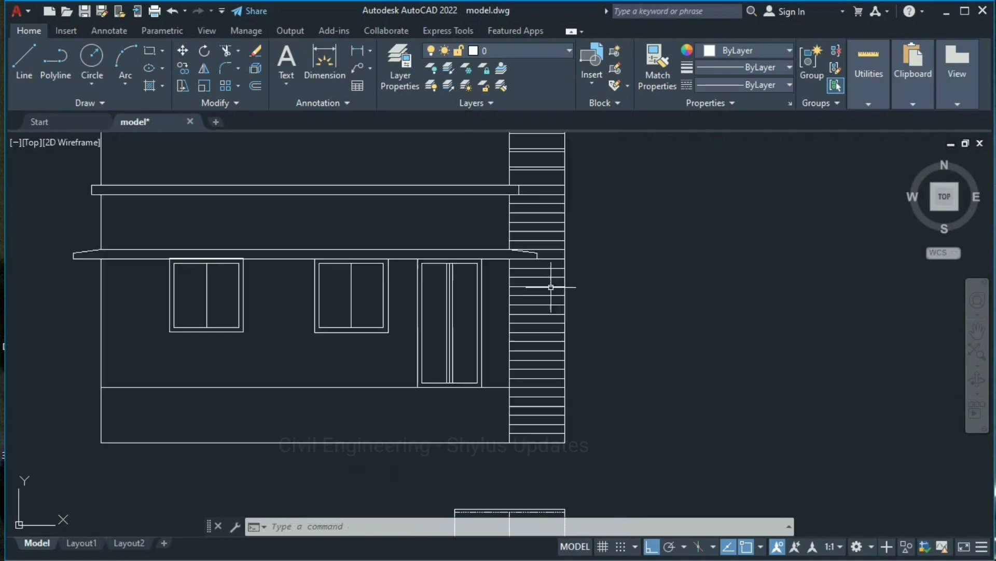
pyautogui.moveTo(554, 281); pyautogui.dragTo(571, 296, button='middle')
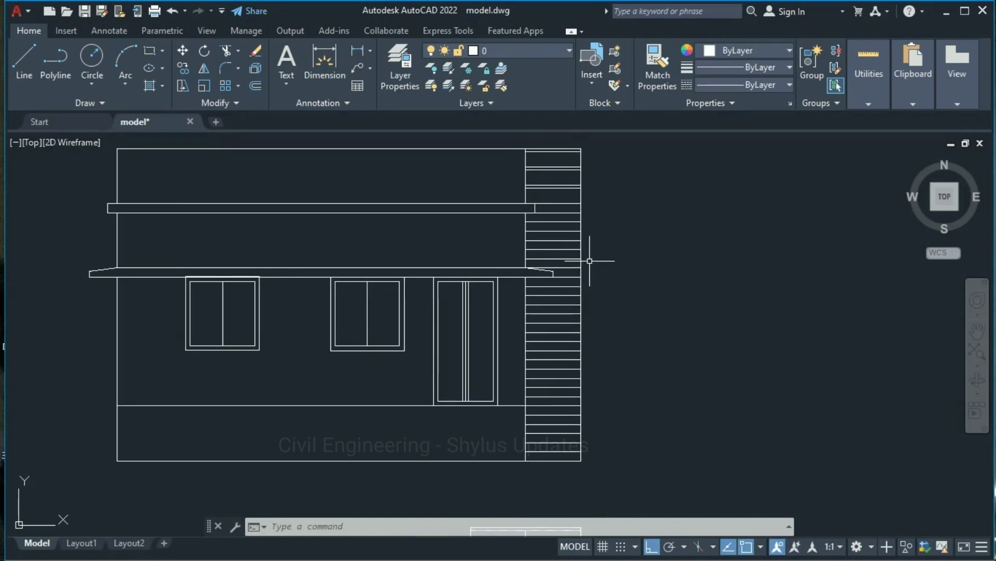
pyautogui.write('o')
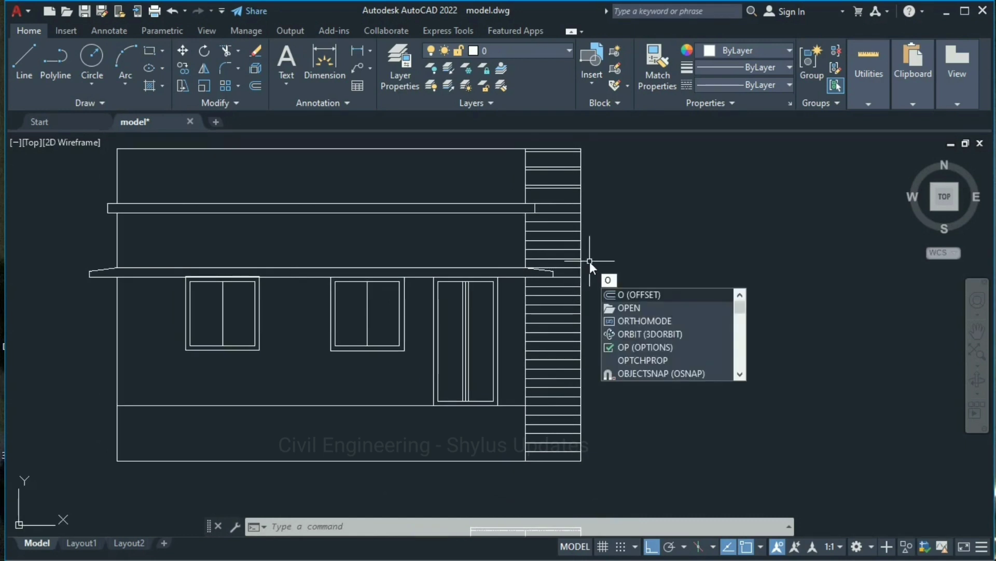
pyautogui.press('Return')
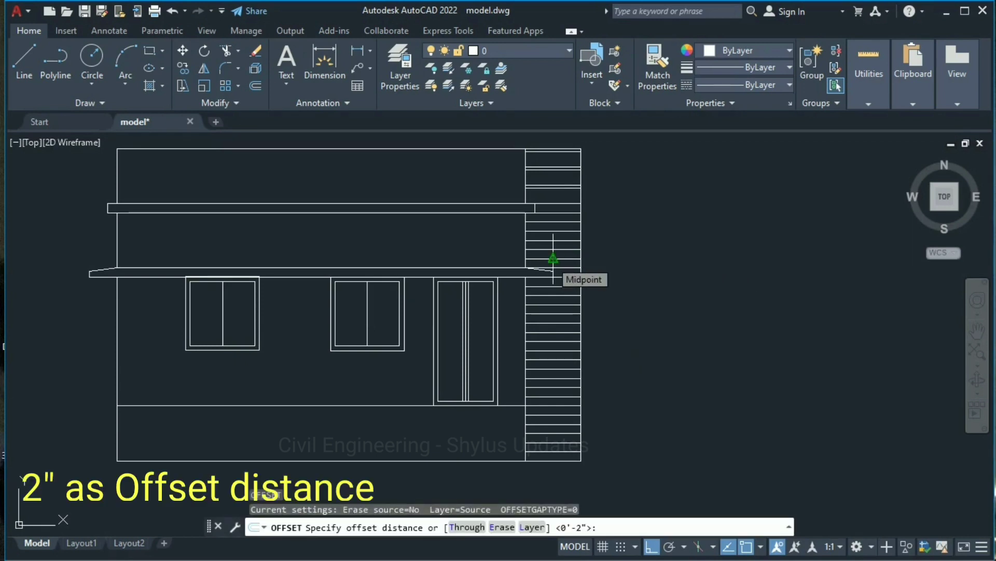
pyautogui.write('2"')
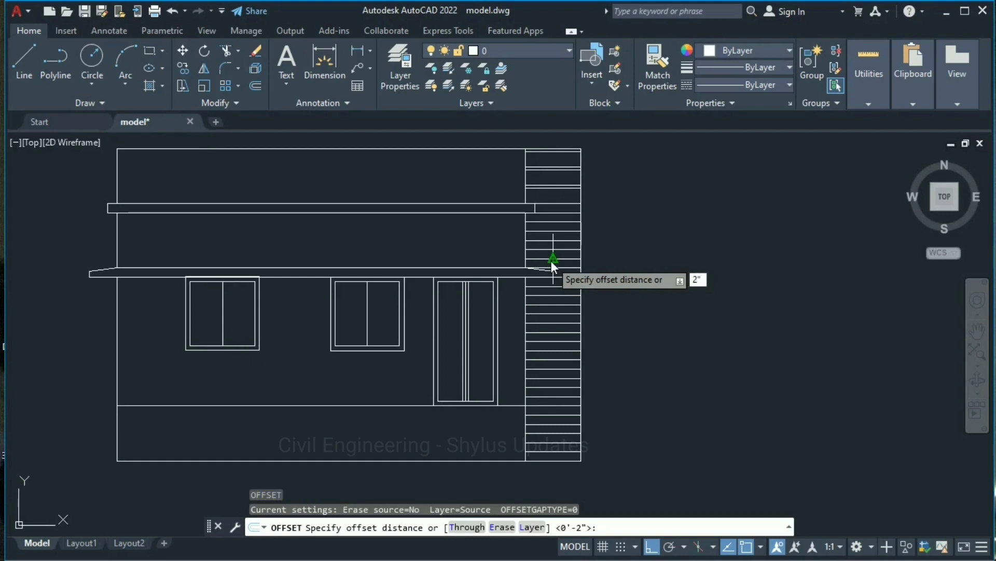
pyautogui.press('Return')
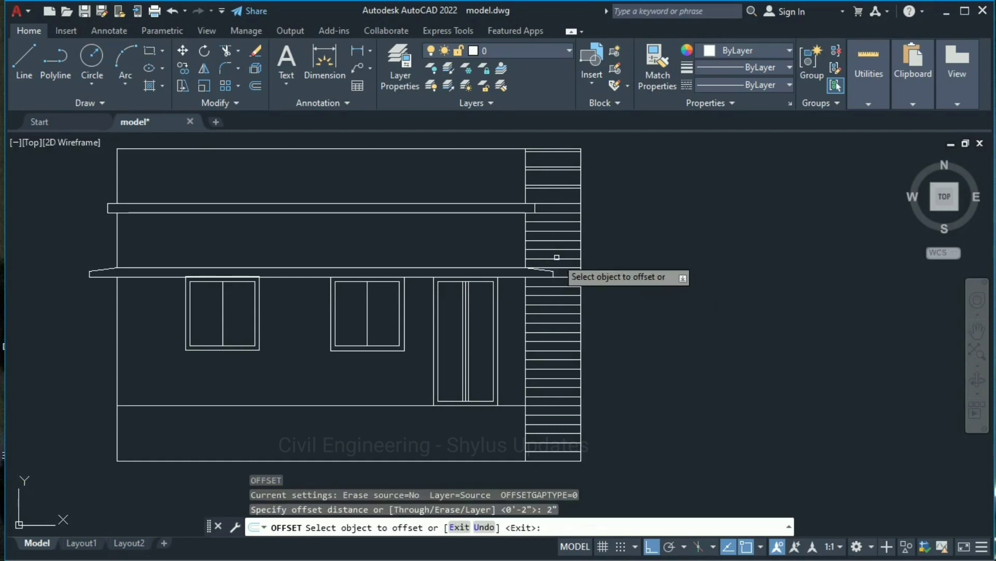
pyautogui.click(579, 263)
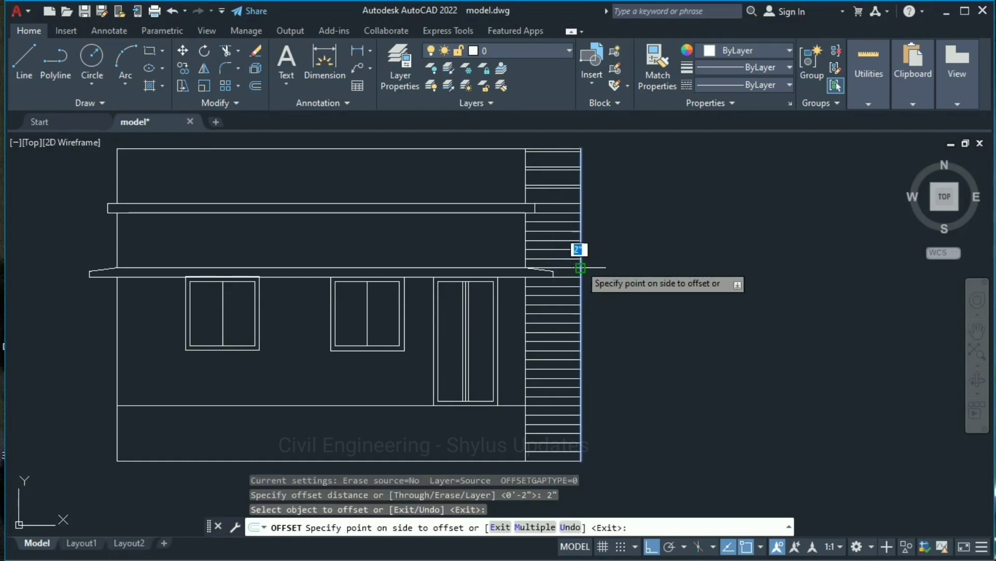
pyautogui.click(569, 268)
pyautogui.press('Escape')
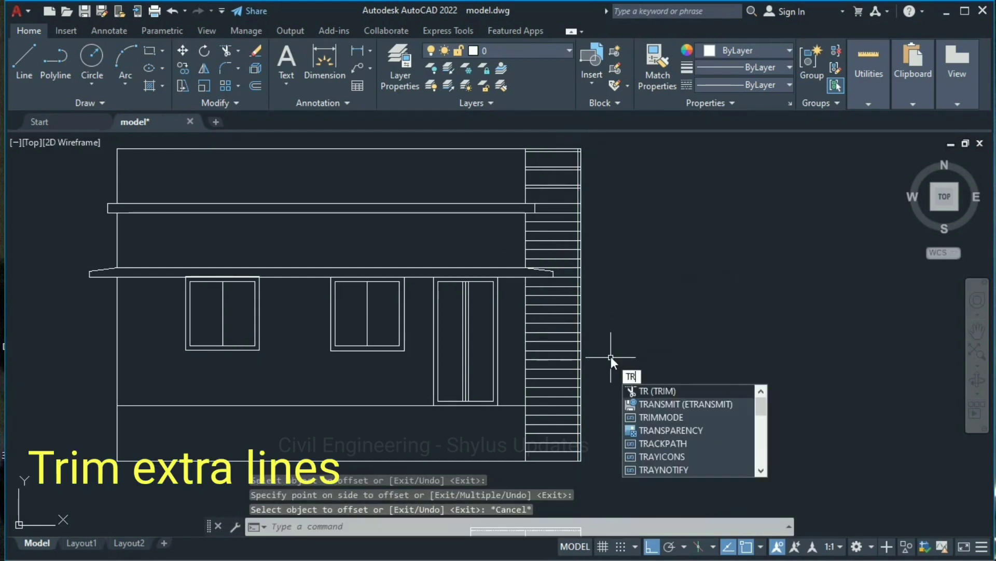
# - Trim the ends of the top railing's horizontal lines between the two outer vertical lines of the staircase
pyautogui.press('Return')
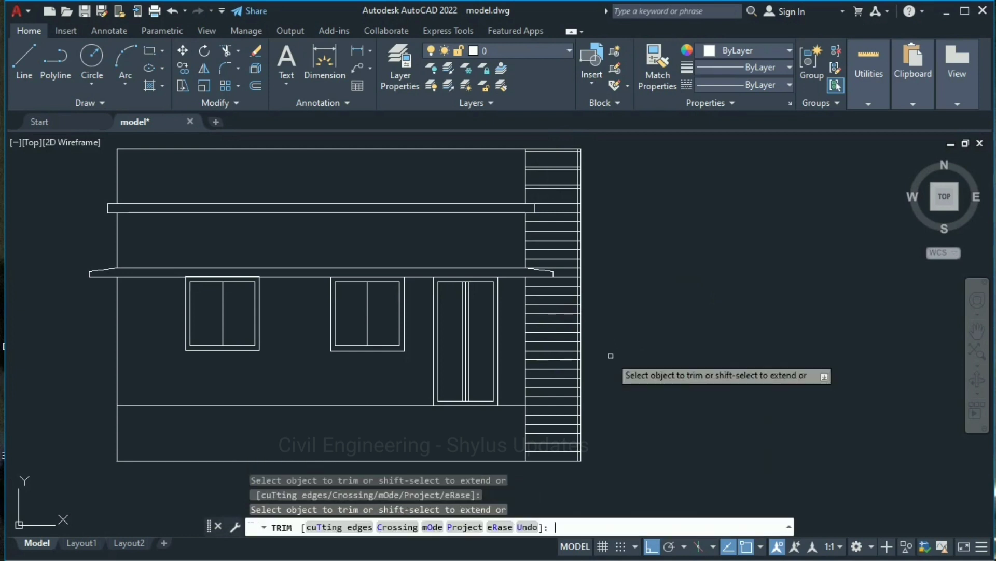
pyautogui.scroll(4, 574, 227)
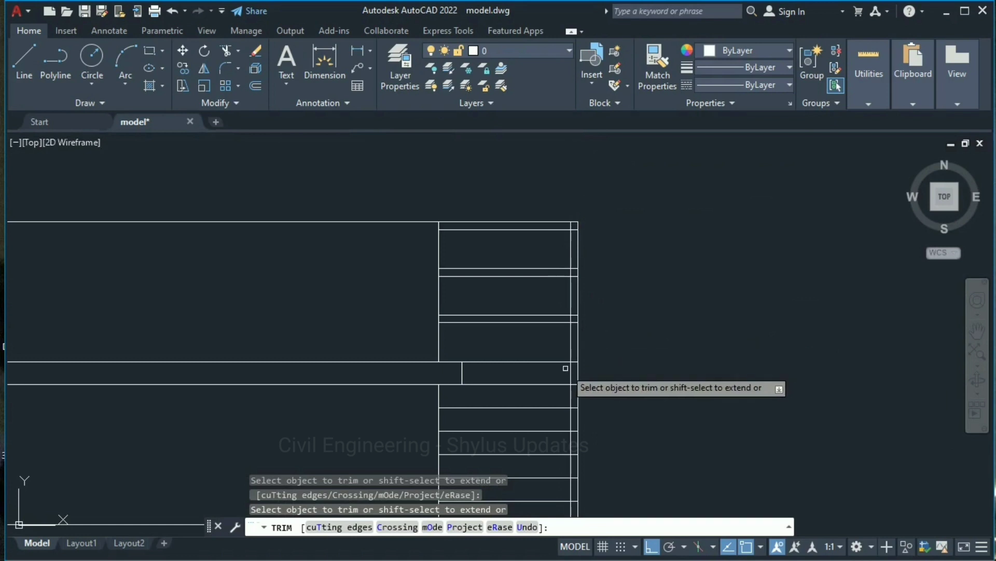
pyautogui.scroll(-2, 567, 367)
pyautogui.scroll(2, 565, 426)
pyautogui.scroll(3, 576, 258)
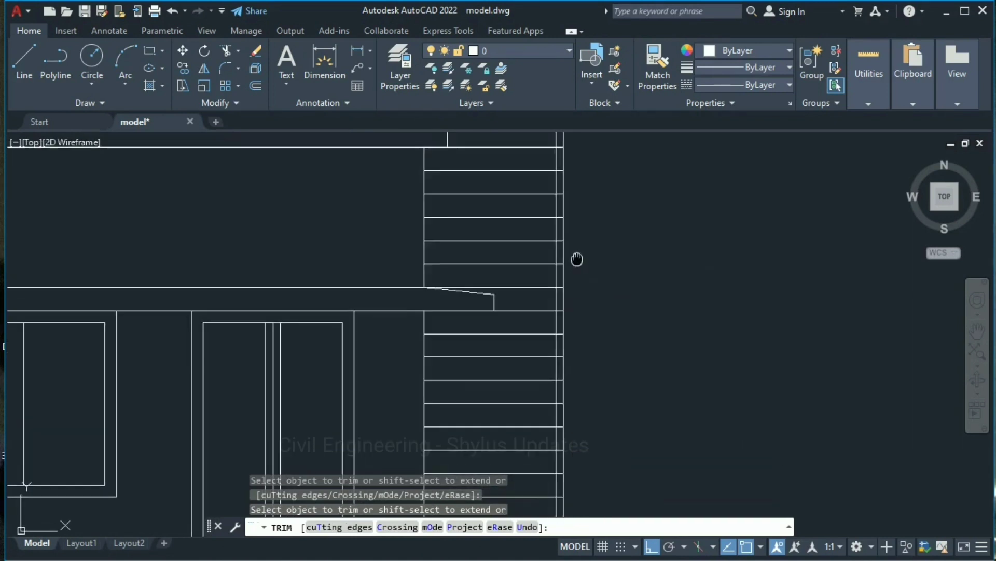
pyautogui.scroll(2, 572, 184)
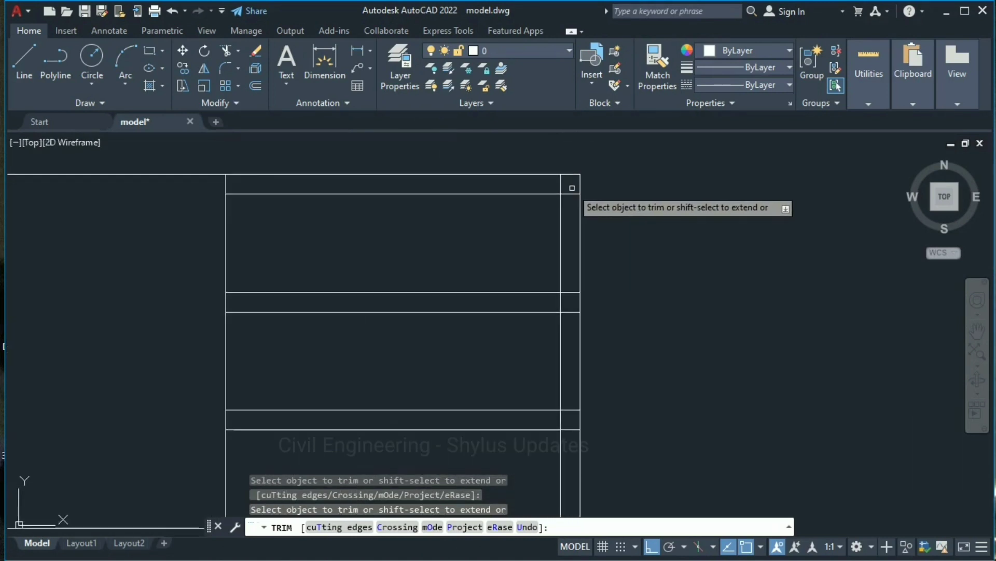
pyautogui.moveTo(571, 188); pyautogui.dragTo(566, 460)
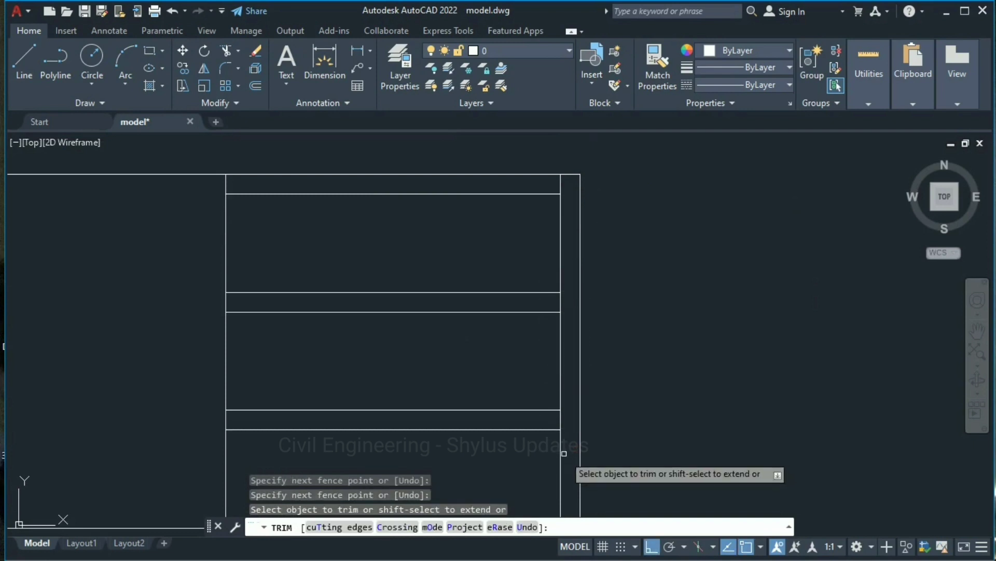
# - Trim the slab and step line ends crossing the 2" outer strip, from the upper slab to just below the lower roof projection
pyautogui.moveTo(566, 460); pyautogui.dragTo(534, 162, button='middle')
pyautogui.moveTo(544, 227)
pyautogui.mouseDown()
pyautogui.moveTo(532, 409)
pyautogui.moveTo(538, 473)
pyautogui.mouseUp()
pyautogui.moveTo(538, 473); pyautogui.dragTo(561, 410, button='middle')
pyautogui.moveTo(541, 176); pyautogui.dragTo(490, 316, button='middle')
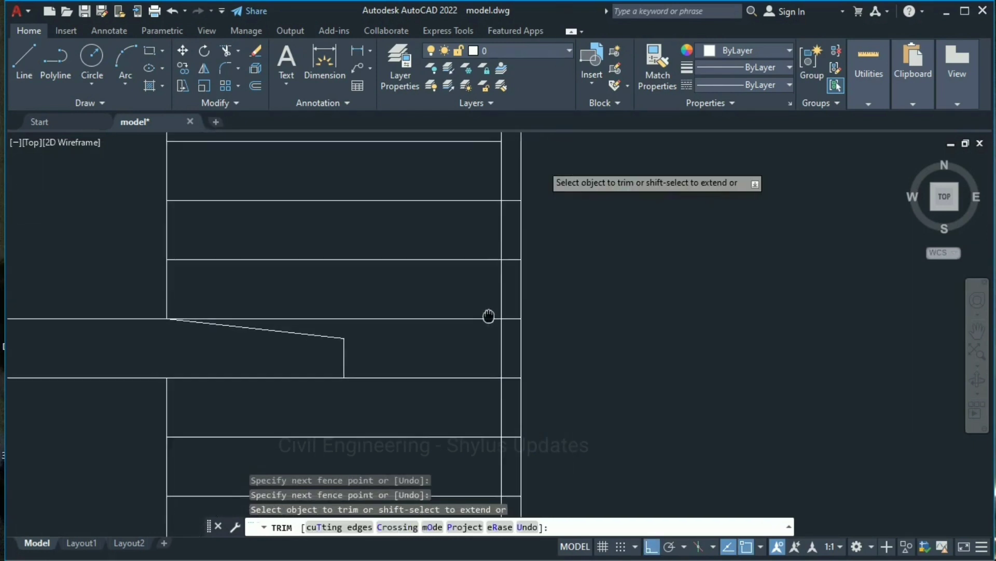
pyautogui.moveTo(515, 191)
pyautogui.mouseDown()
pyautogui.moveTo(510, 499)
pyautogui.moveTo(514, 465)
pyautogui.mouseUp()
pyautogui.scroll(-2, 500, 204)
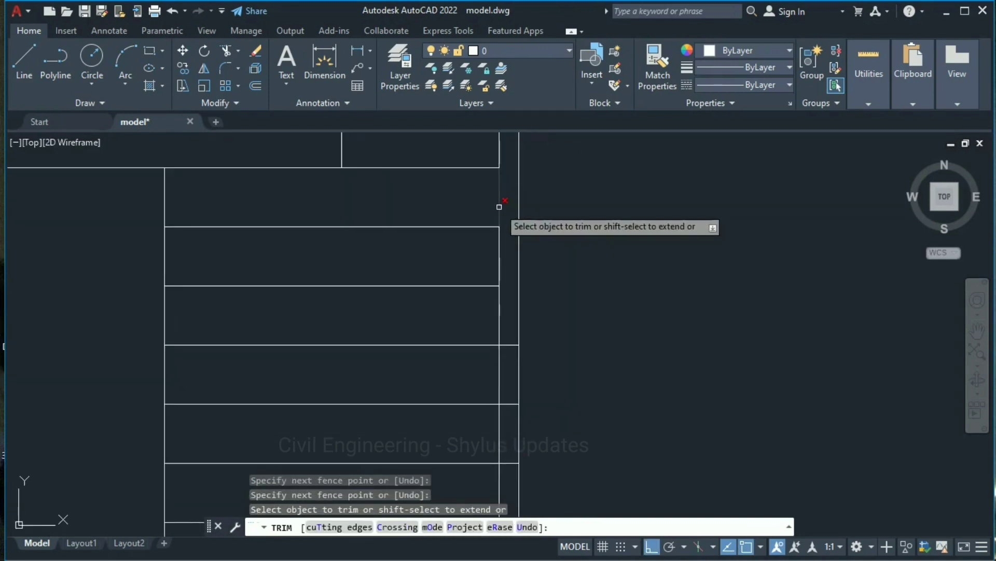
# - Trim the step line ends crossing the outer strip beside the door down to plinth level, undoing the last stray trim
pyautogui.moveTo(501, 205); pyautogui.dragTo(516, 219, button='middle')
pyautogui.moveTo(485, 200); pyautogui.dragTo(489, 320)
pyautogui.moveTo(490, 401); pyautogui.dragTo(492, 438)
pyautogui.moveTo(492, 439); pyautogui.dragTo(510, 452, button='middle')
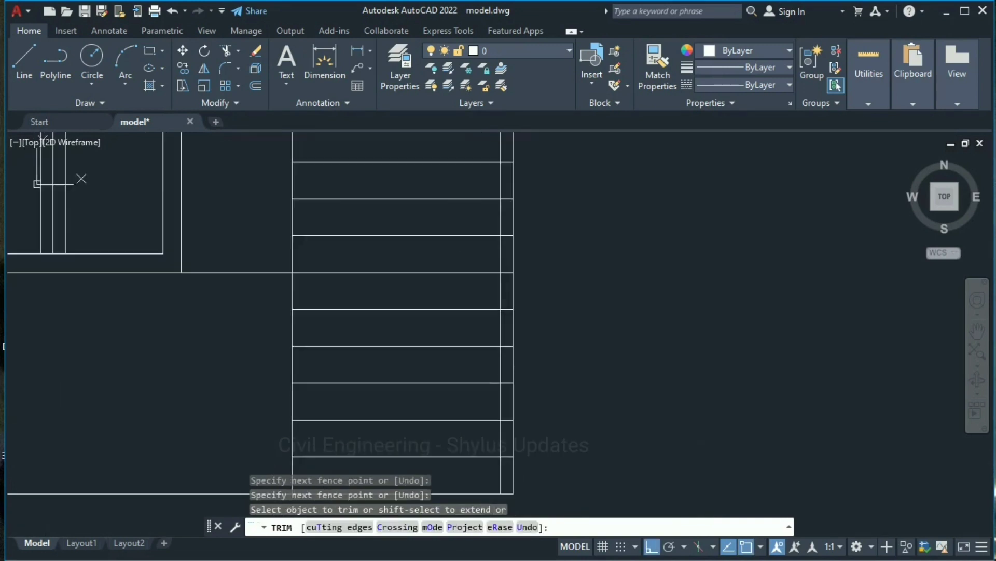
pyautogui.scroll(2, 444, 223)
pyautogui.moveTo(469, 193); pyautogui.dragTo(475, 430)
pyautogui.hotkey('ctrl', 'z')
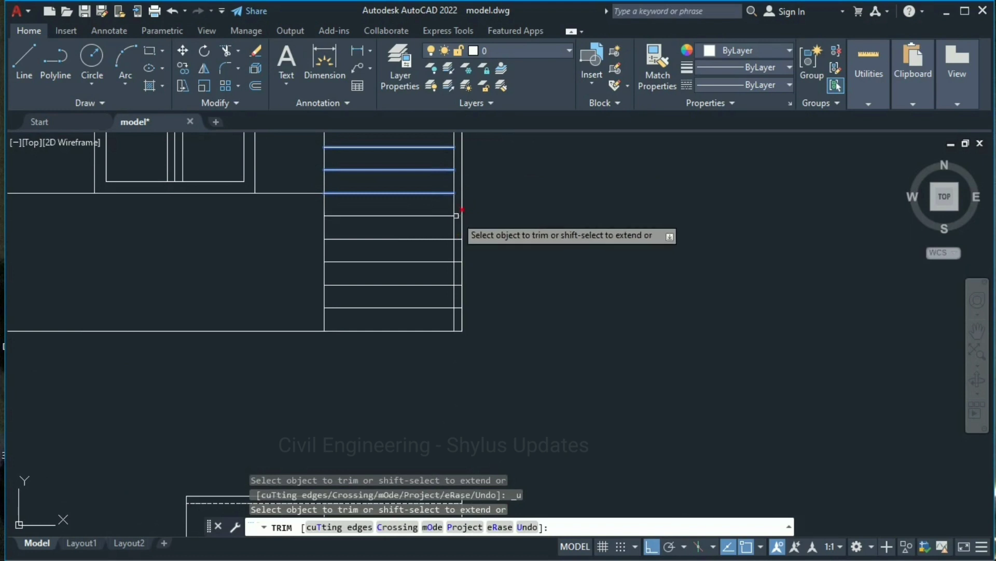
# - Trim the remaining step line ends crossing the outer strip between plinth level and the staircase base
pyautogui.scroll(2, 459, 213)
pyautogui.scroll(2, 458, 212)
pyautogui.moveTo(452, 217); pyautogui.dragTo(456, 283)
pyautogui.moveTo(447, 334); pyautogui.dragTo(446, 352)
pyautogui.scroll(-2, 447, 353)
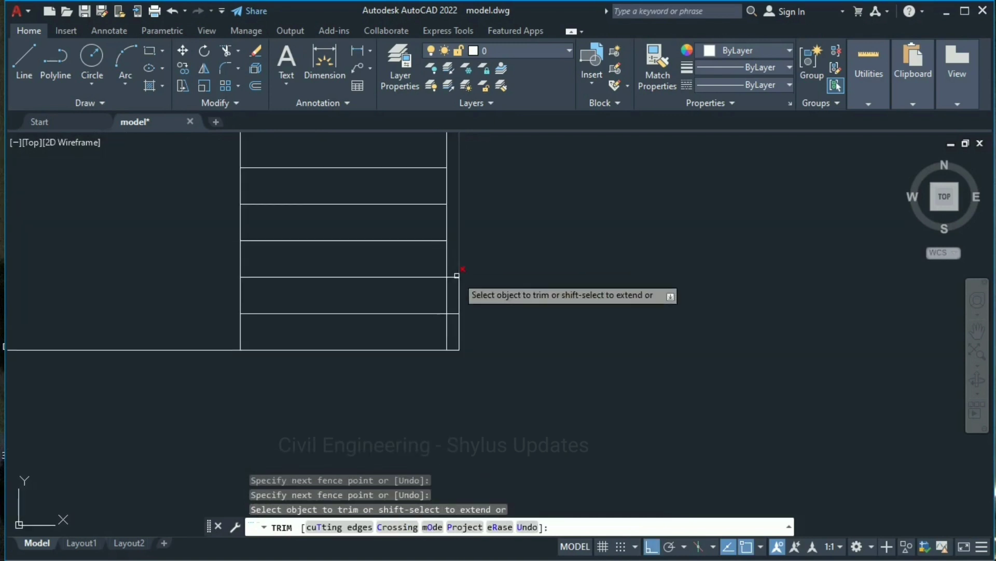
pyautogui.moveTo(452, 267); pyautogui.dragTo(449, 324)
pyautogui.scroll(-2, 452, 322)
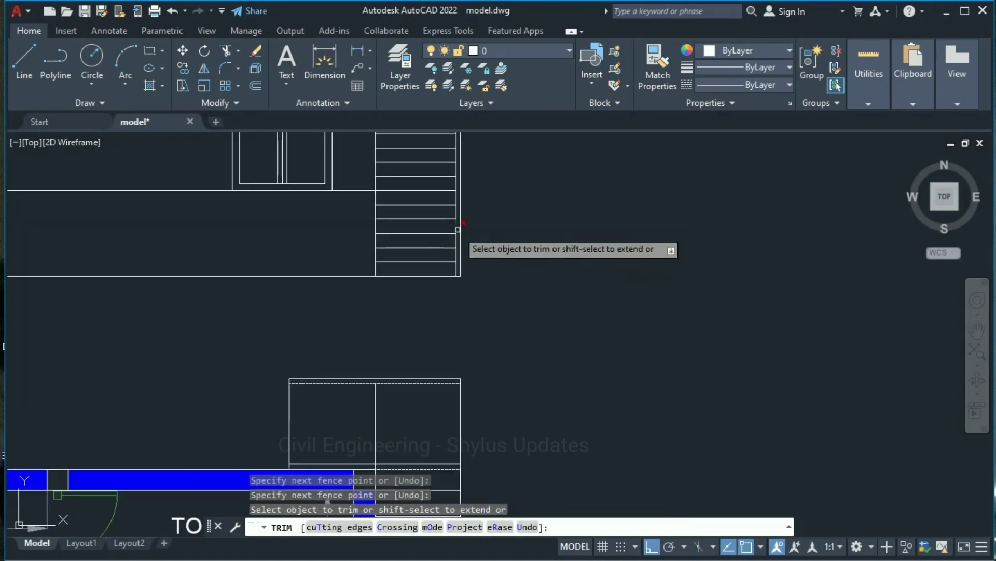
pyautogui.scroll(2, 430, 218)
pyautogui.press('Escape')
# - Start a hatch for the front elevation and choose the EARTH pattern
pyautogui.moveTo(430, 217); pyautogui.dragTo(405, 261, button='middle')
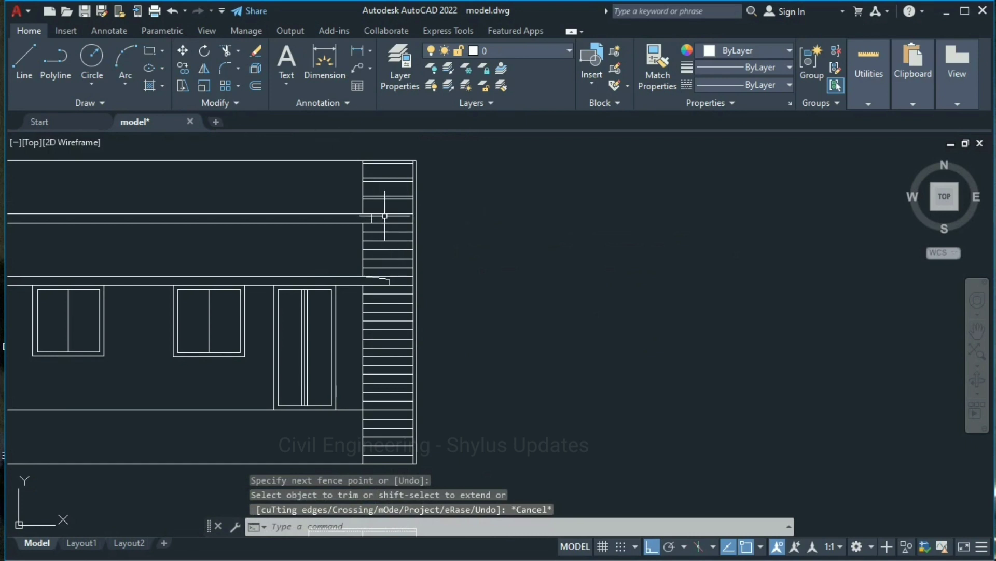
pyautogui.scroll(-2, 384, 216)
pyautogui.scroll(5, 519, 264)
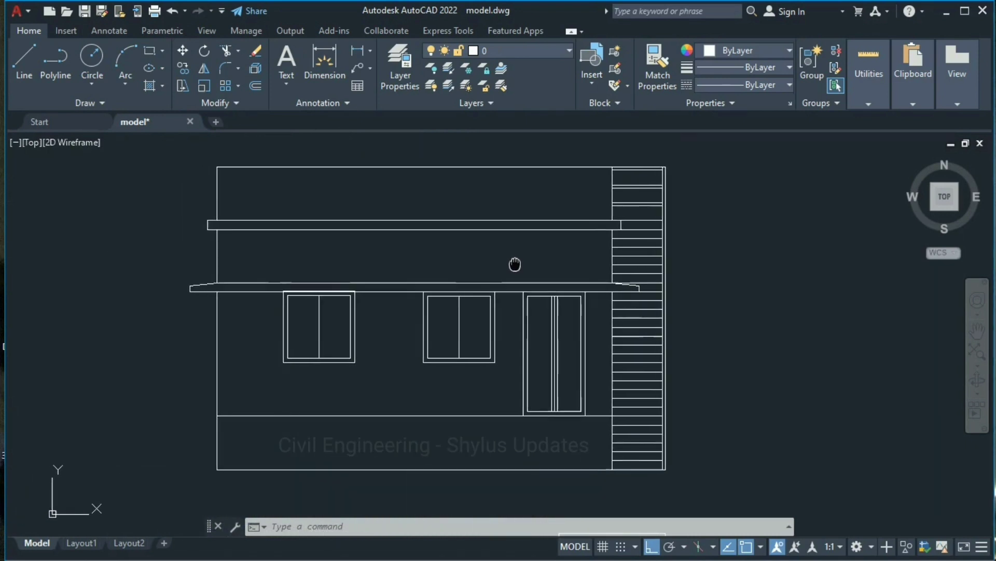
pyautogui.scroll(-2, 536, 262)
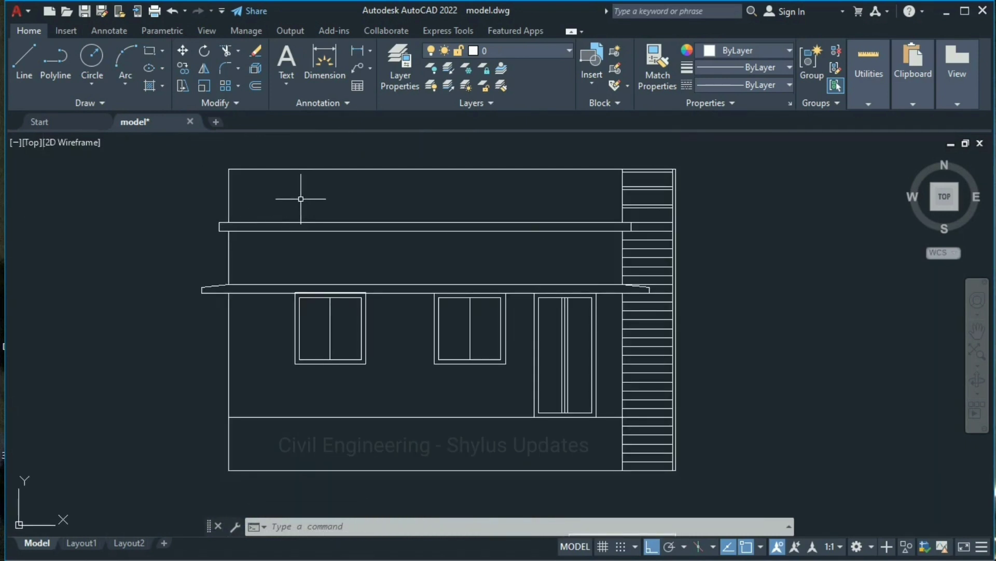
pyautogui.press('Escape')
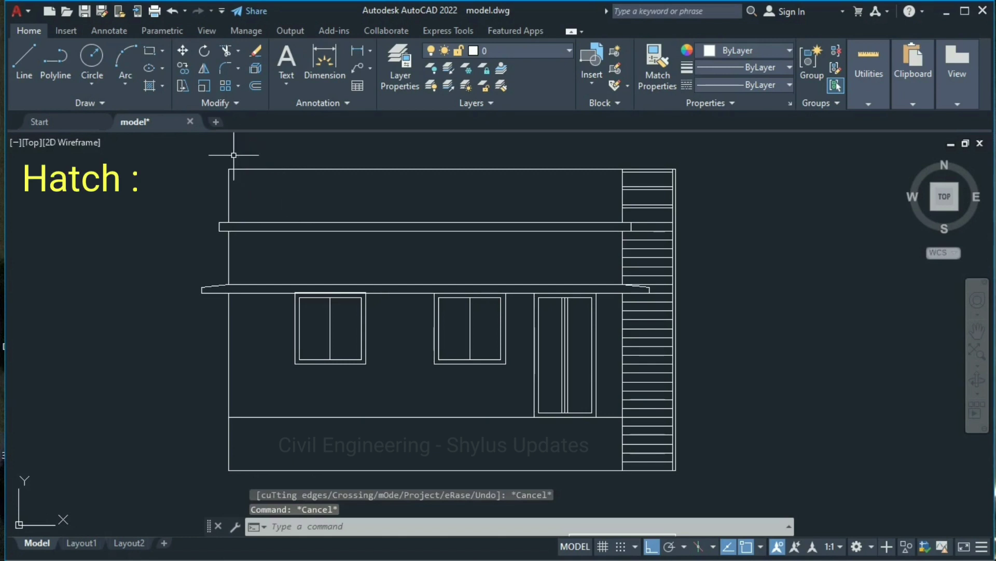
pyautogui.write('h')
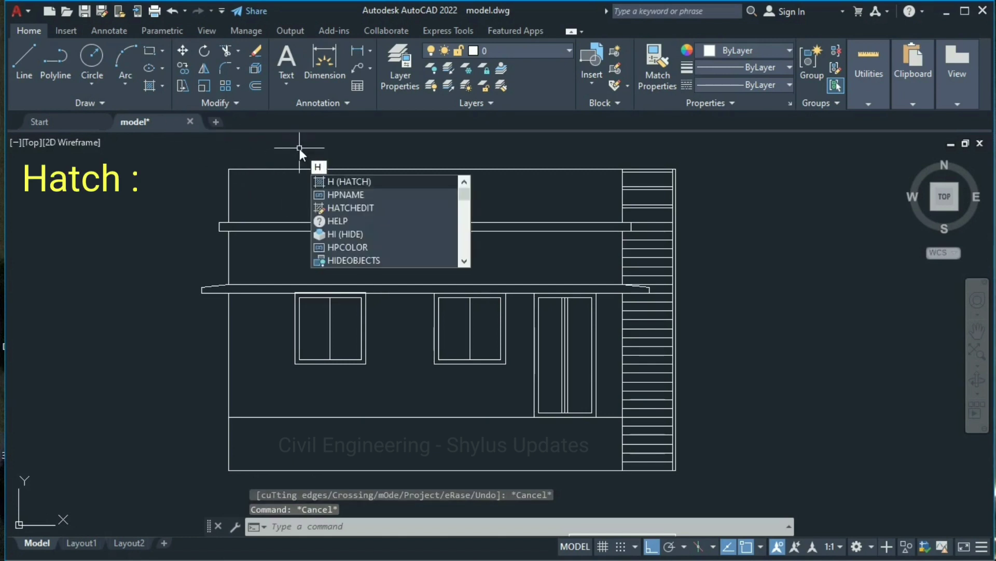
pyautogui.press('Return')
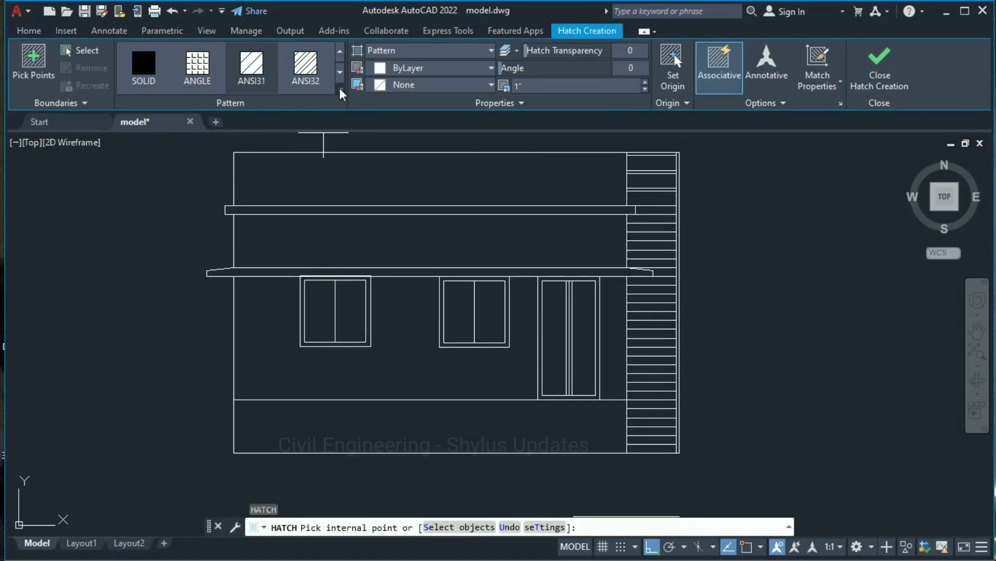
pyautogui.click(341, 93)
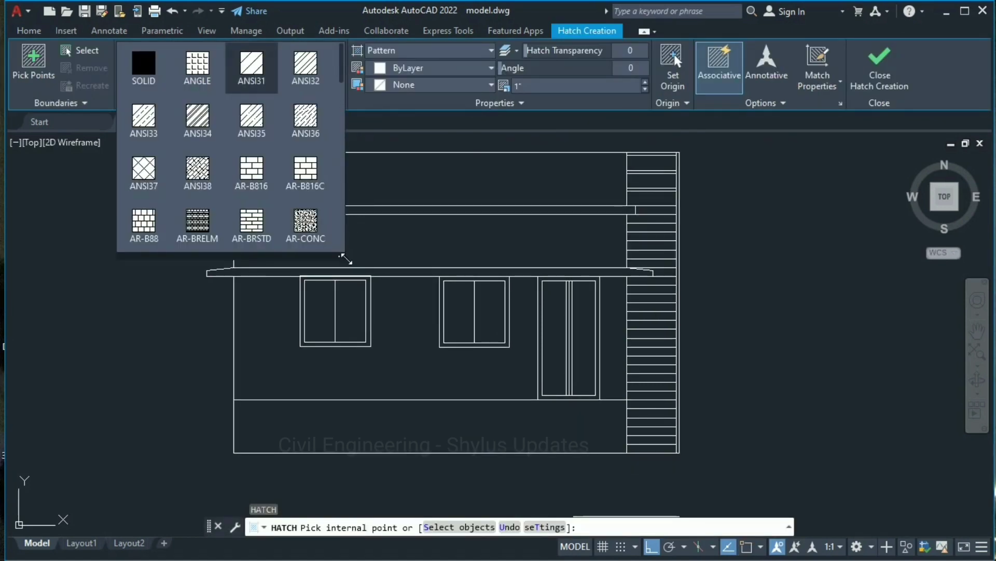
pyautogui.moveTo(353, 260)
pyautogui.mouseDown()
pyautogui.moveTo(667, 277)
pyautogui.moveTo(825, 263)
pyautogui.moveTo(767, 255)
pyautogui.mouseUp()
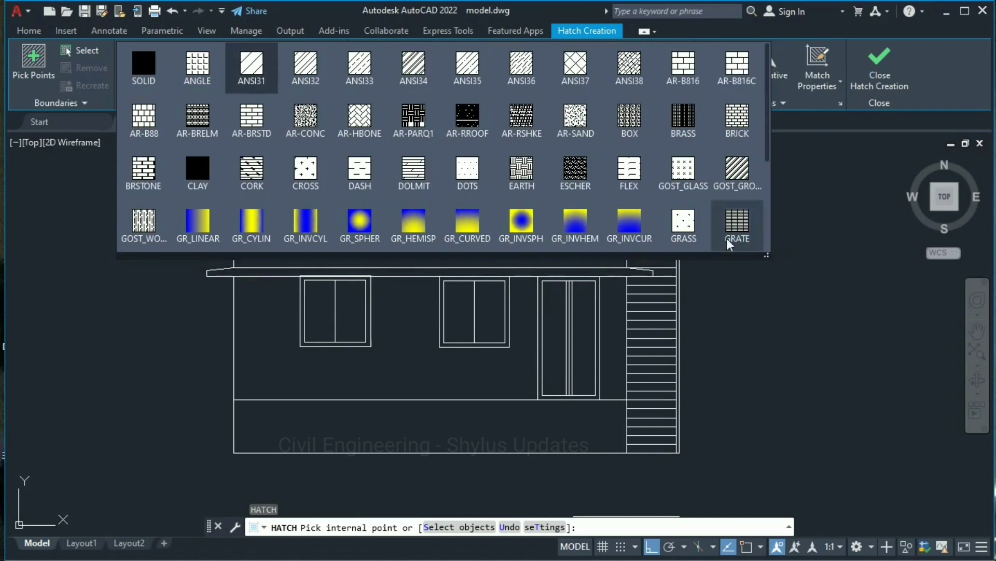
pyautogui.click(526, 169)
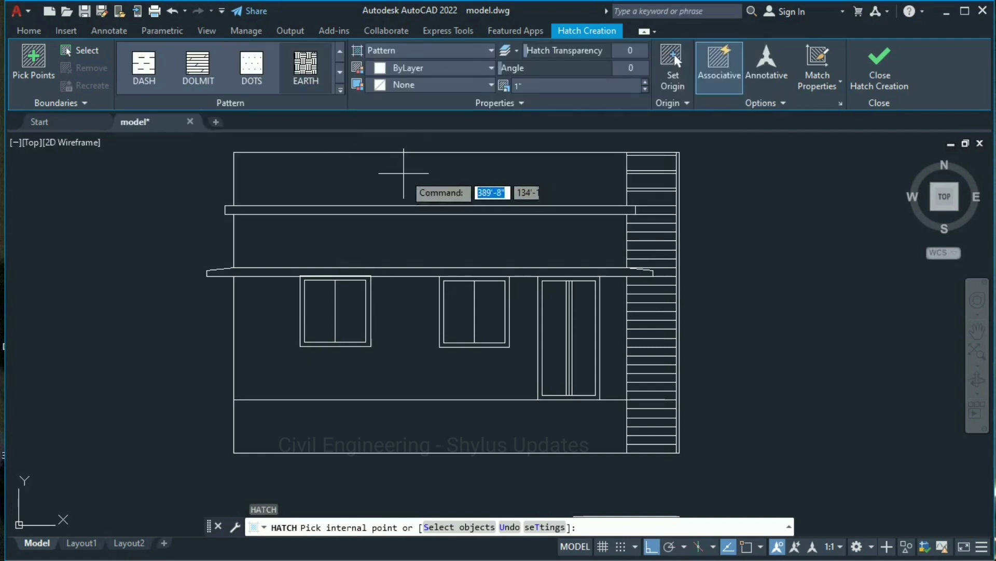
# - Set the hatch scale to 75 and fill the parapet wall above the upper slab
pyautogui.click(553, 83)
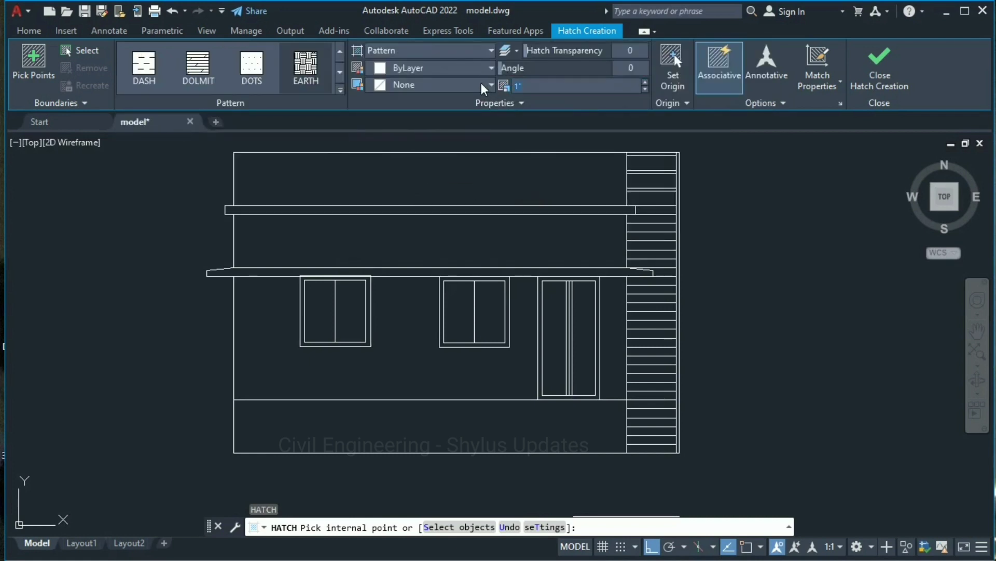
pyautogui.write('75')
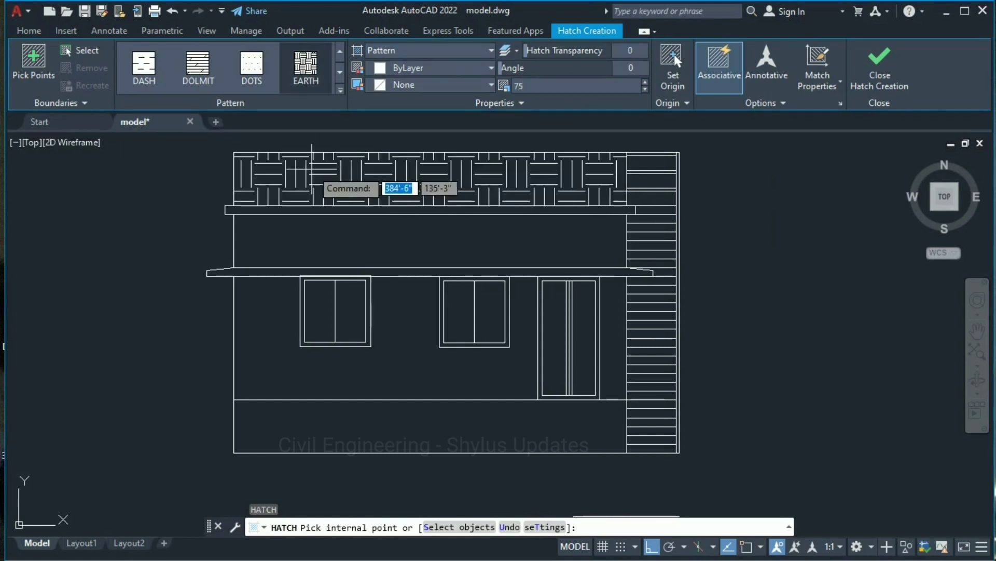
pyautogui.click(305, 199)
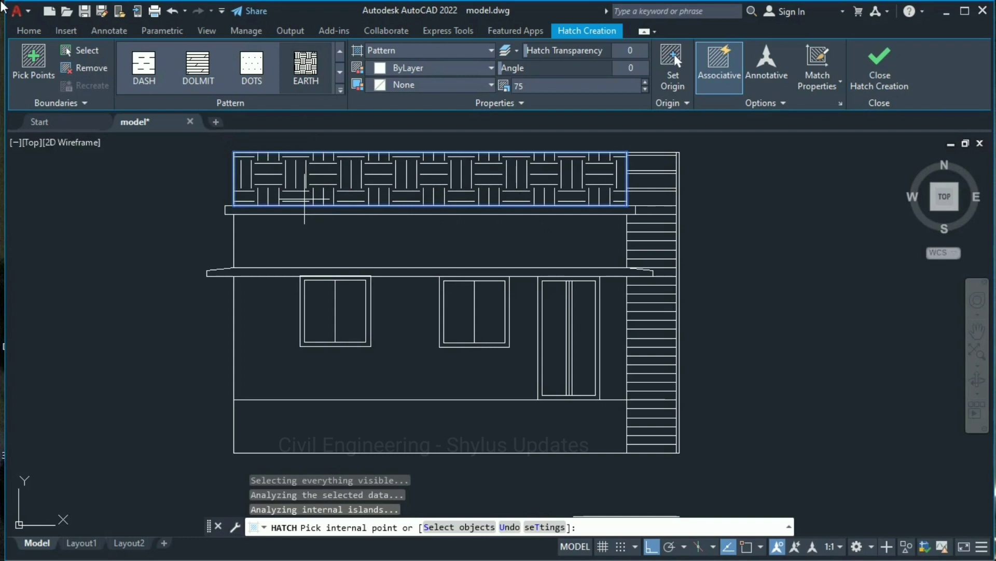
pyautogui.press('Escape')
pyautogui.moveTo(337, 156); pyautogui.dragTo(374, 158, button='middle')
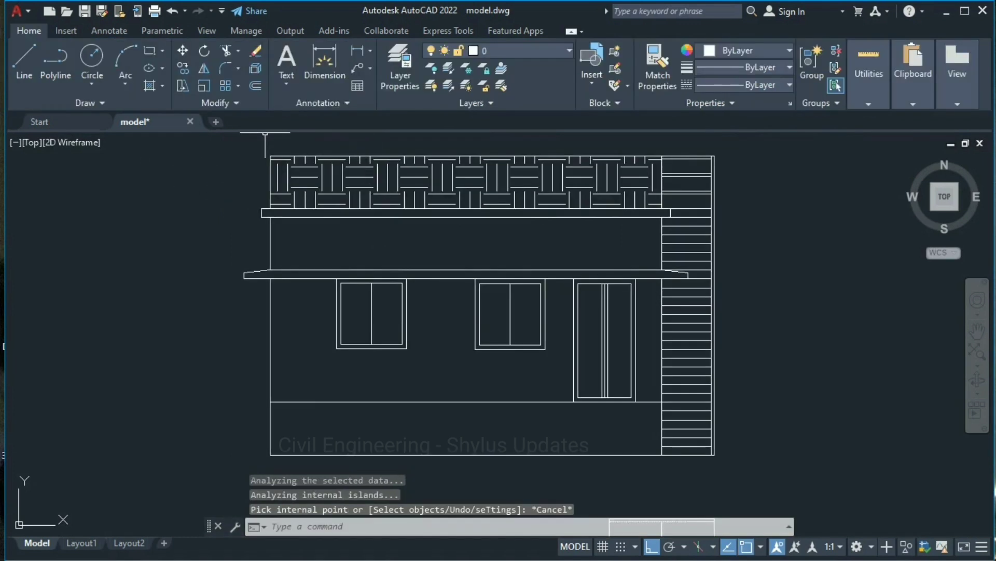
pyautogui.press('Return')
pyautogui.press('Escape')
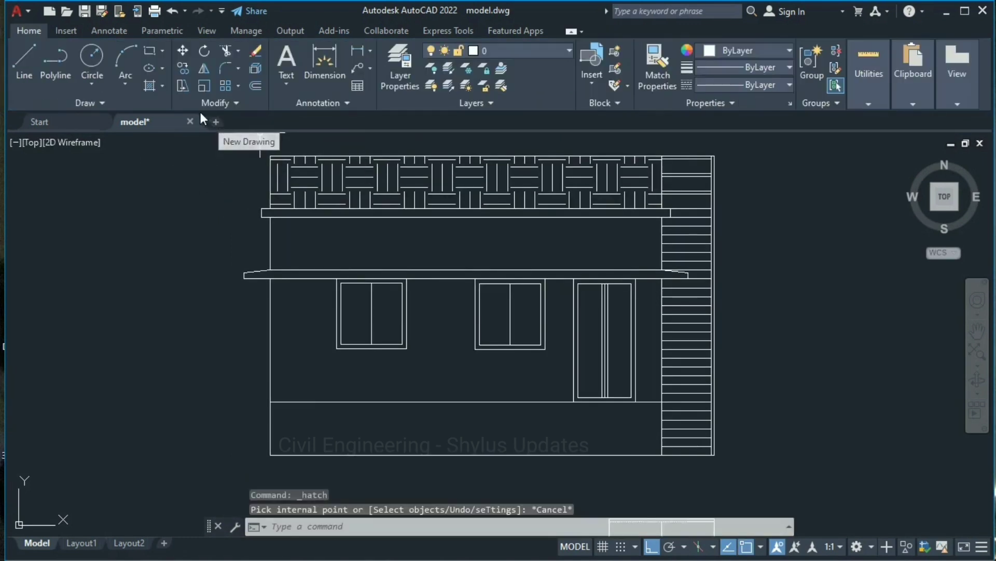
# - Hatch all four panes of the two front windows with the STARS pattern at scale 75
pyautogui.click(149, 86)
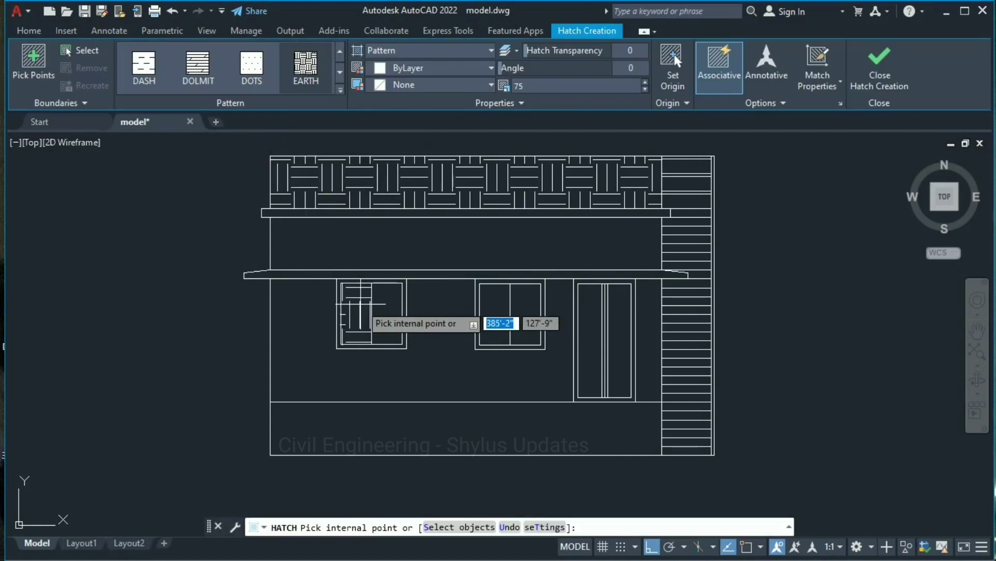
pyautogui.click(340, 90)
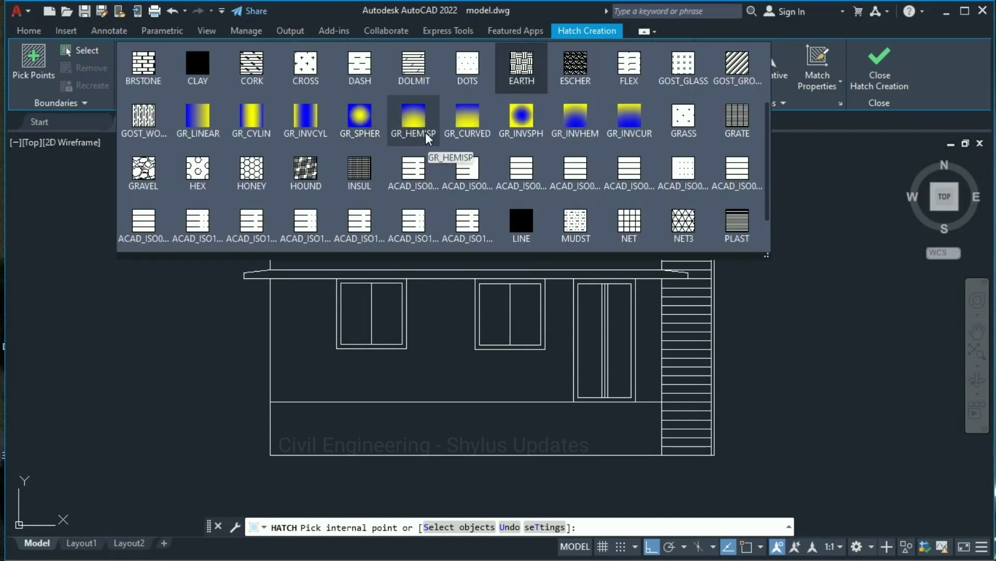
pyautogui.scroll(-1, 459, 156)
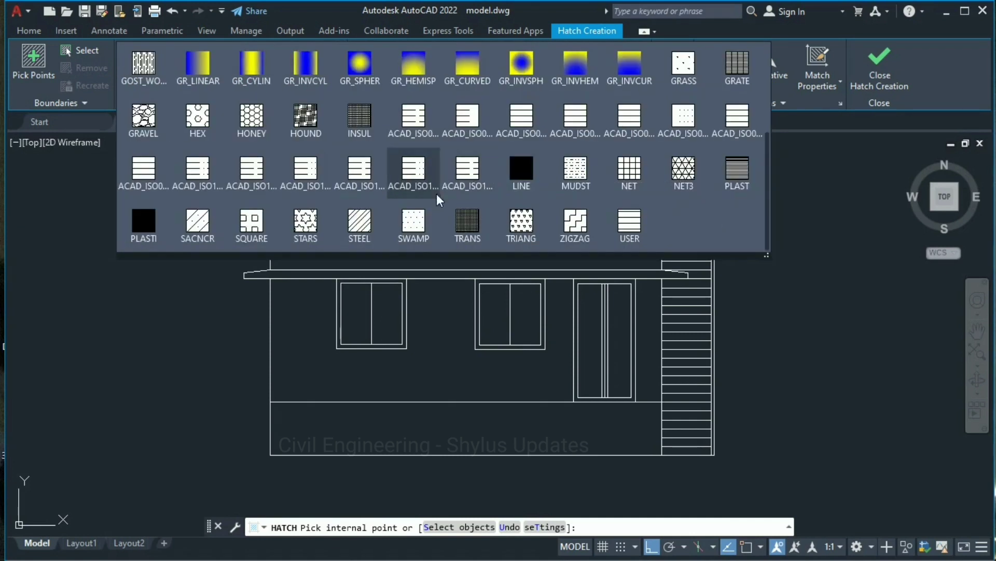
pyautogui.click(318, 227)
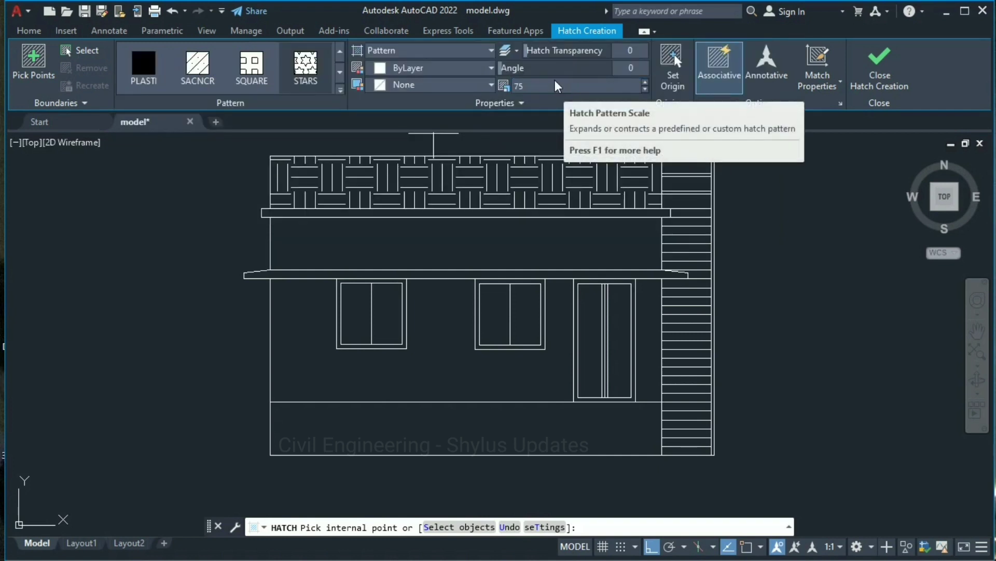
pyautogui.click(358, 300)
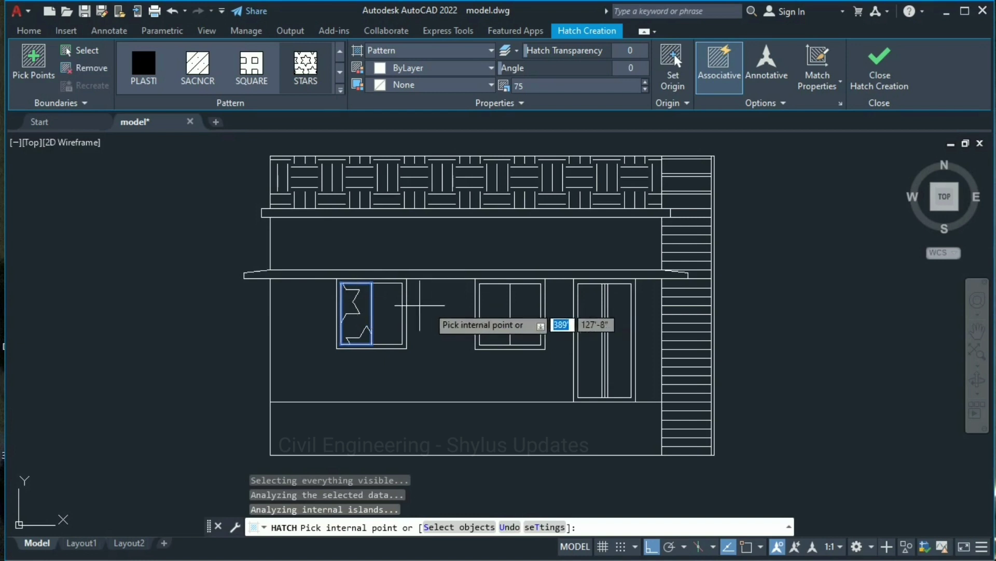
pyautogui.click(385, 306)
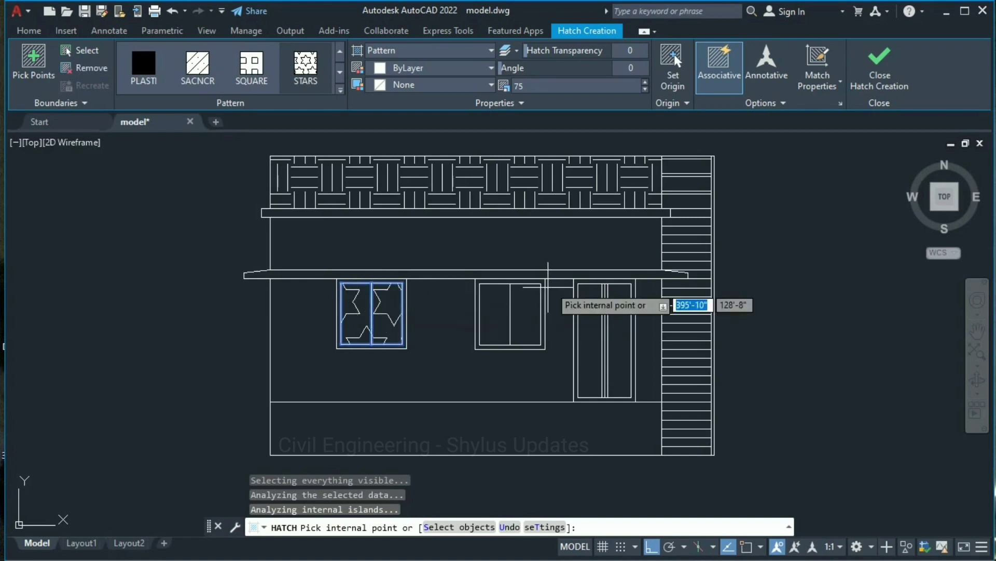
pyautogui.click(500, 309)
pyautogui.click(525, 311)
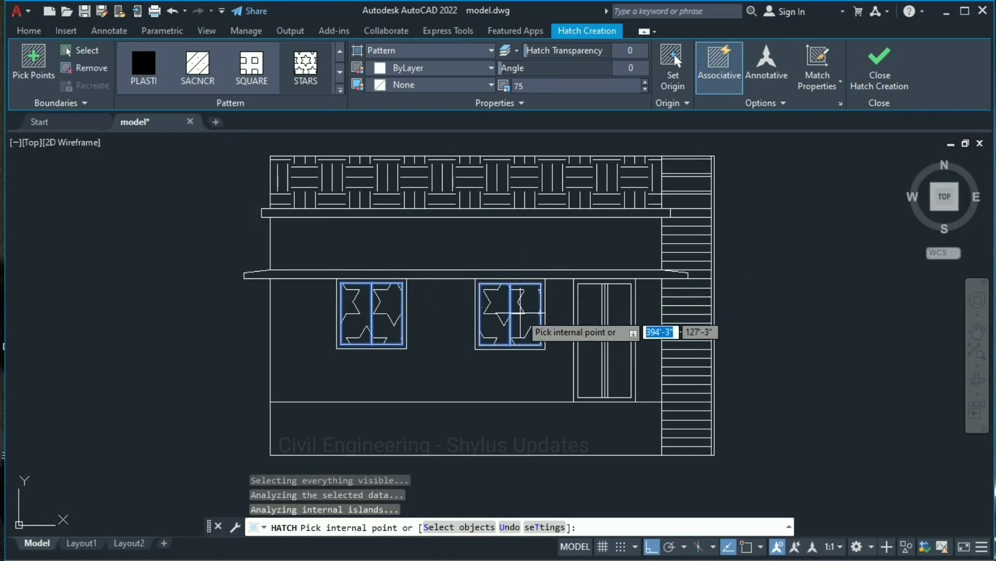
pyautogui.press('Escape')
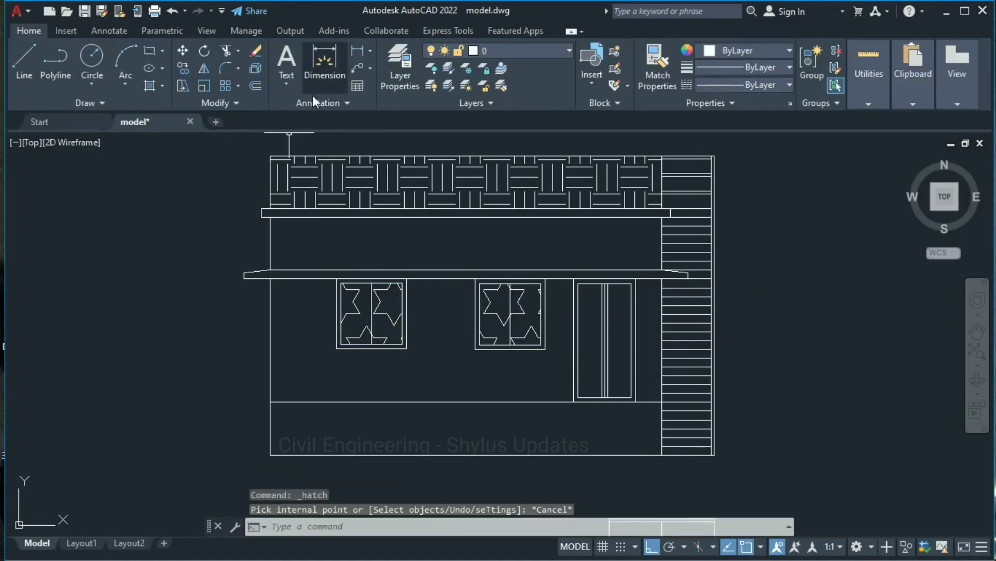
# - Hatch the door's two glazed panels with the TRIANG pattern at scale 50
pyautogui.click(148, 86)
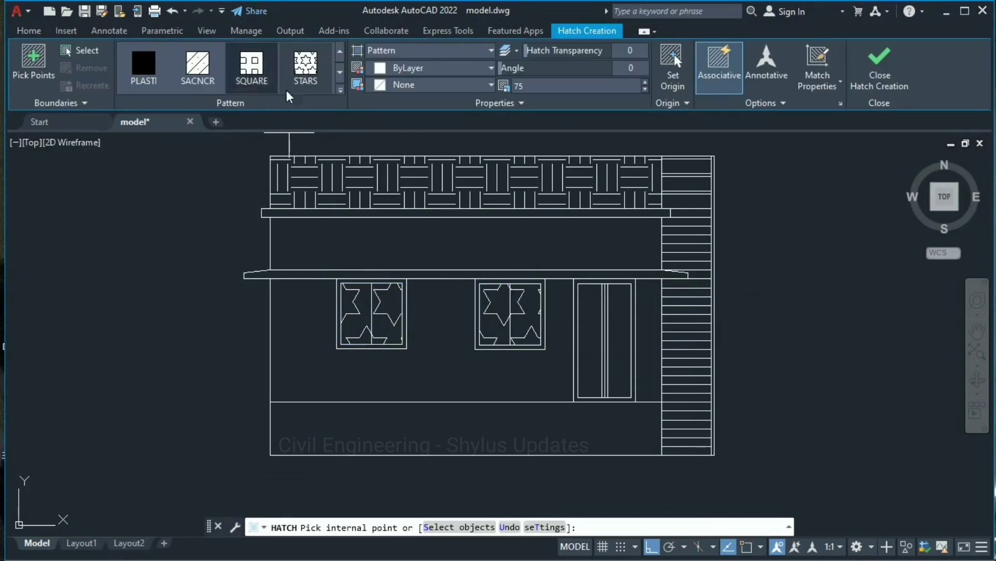
pyautogui.click(332, 89)
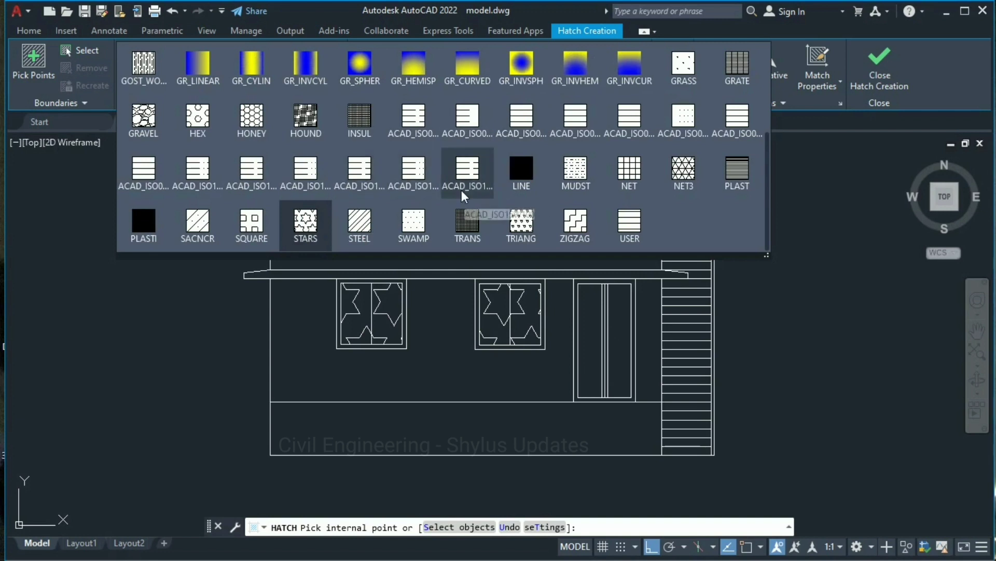
pyautogui.click(520, 228)
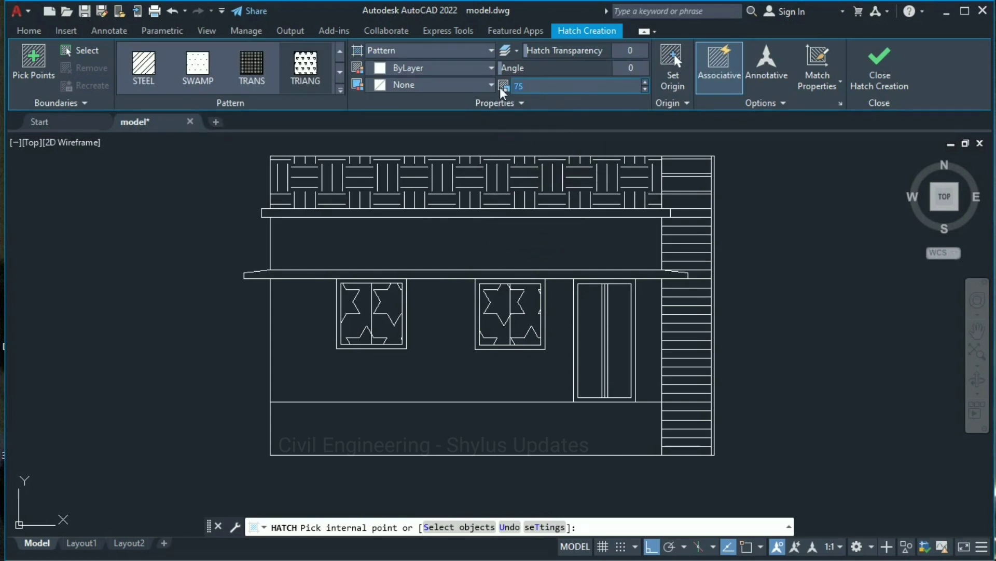
pyautogui.click(536, 87)
pyautogui.write('50')
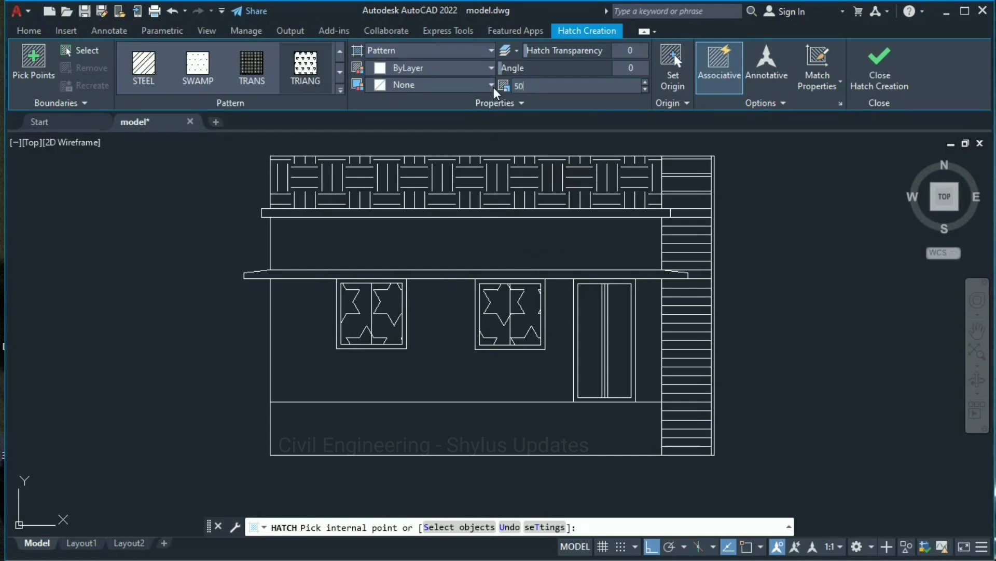
pyautogui.press('Return')
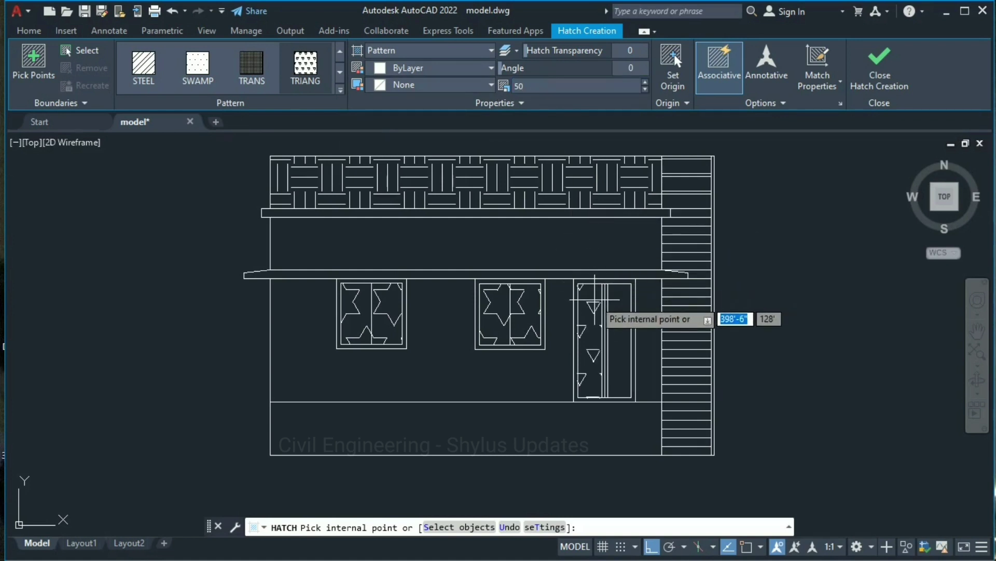
pyautogui.click(613, 296)
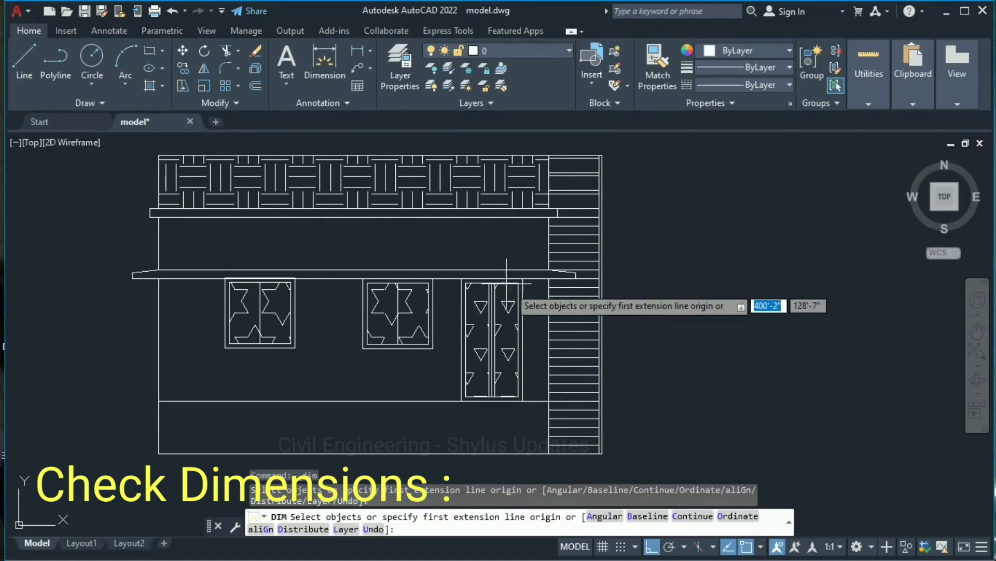
pyautogui.press('Return')
pyautogui.press('Escape')
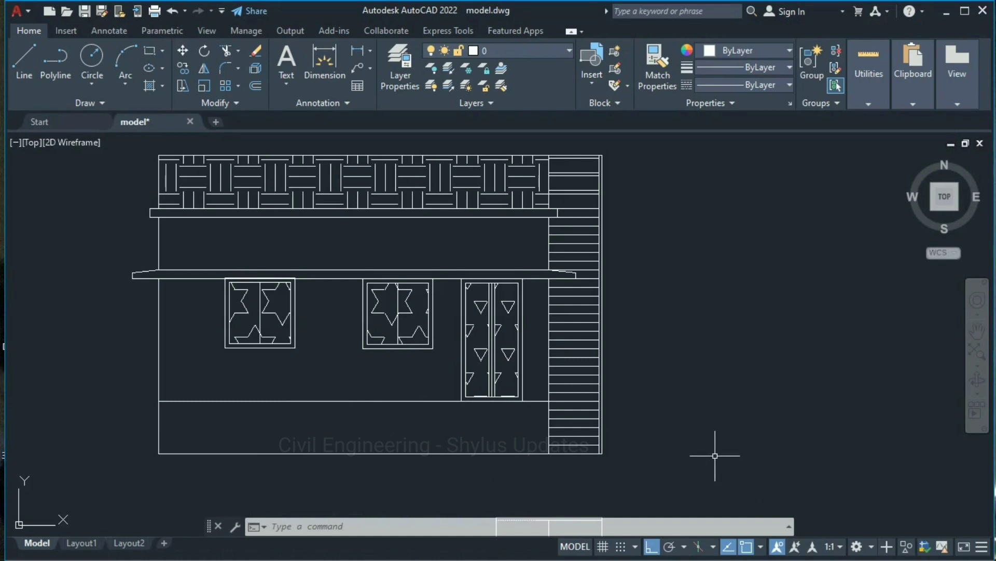
# - Dimension the plinth height from the ground line, placing the dimension outside the staircase
pyautogui.click(322, 52)
pyautogui.click(549, 453)
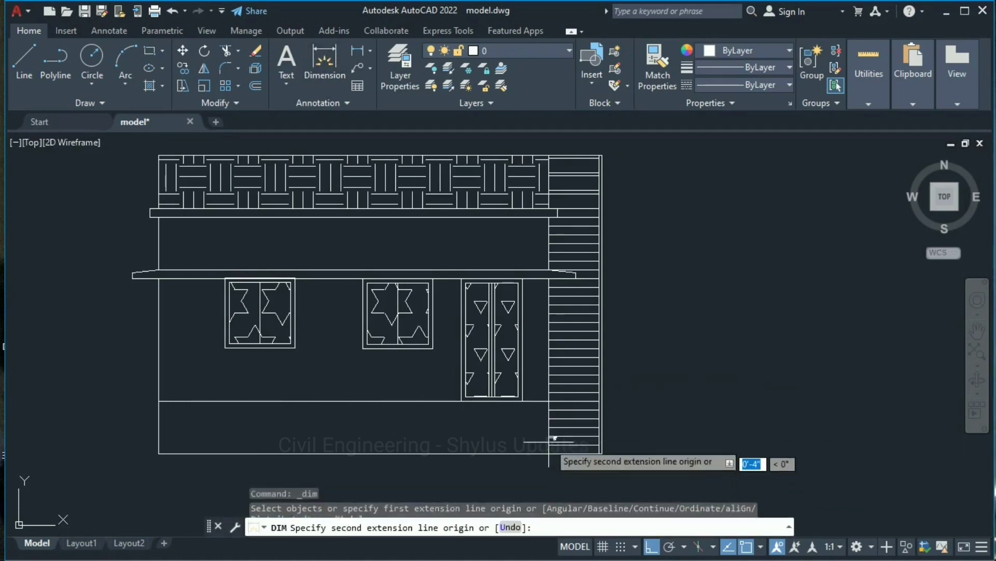
pyautogui.click(549, 400)
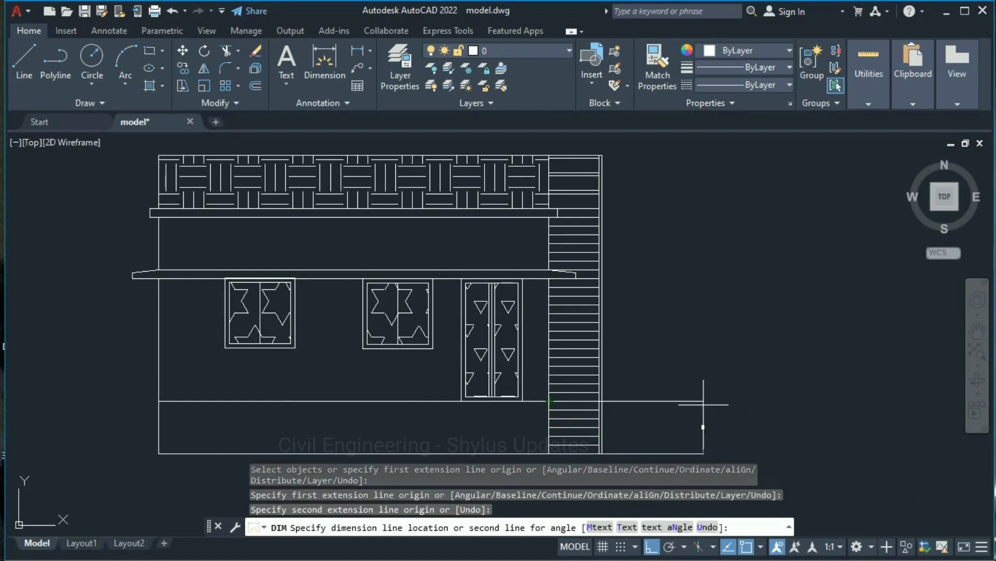
pyautogui.click(703, 407)
pyautogui.scroll(5, 696, 418)
pyautogui.scroll(-5, 696, 418)
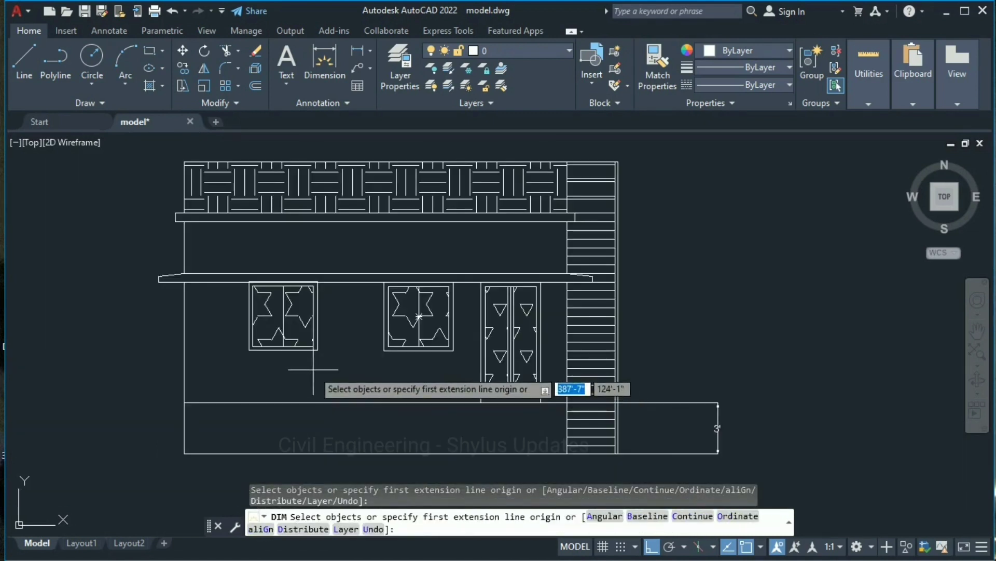
pyautogui.press('Escape')
# - Dimension the left window's height beside it and its width below it
pyautogui.click(325, 60)
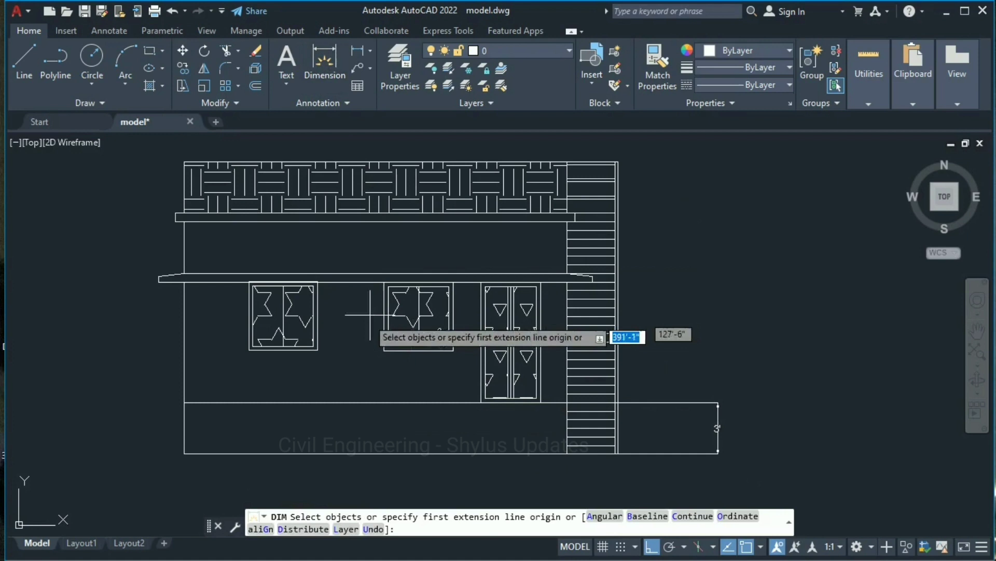
pyautogui.click(318, 350)
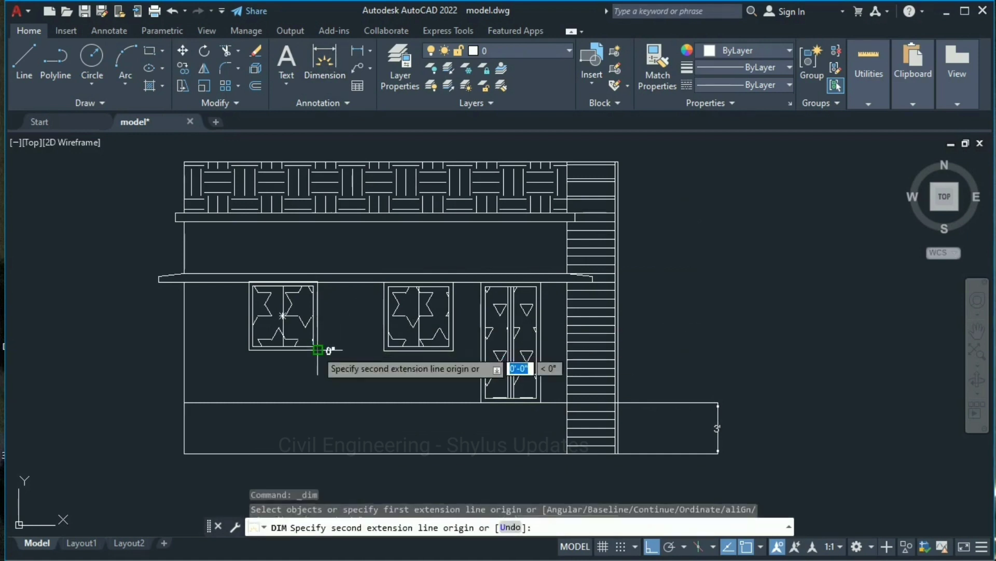
pyautogui.click(317, 283)
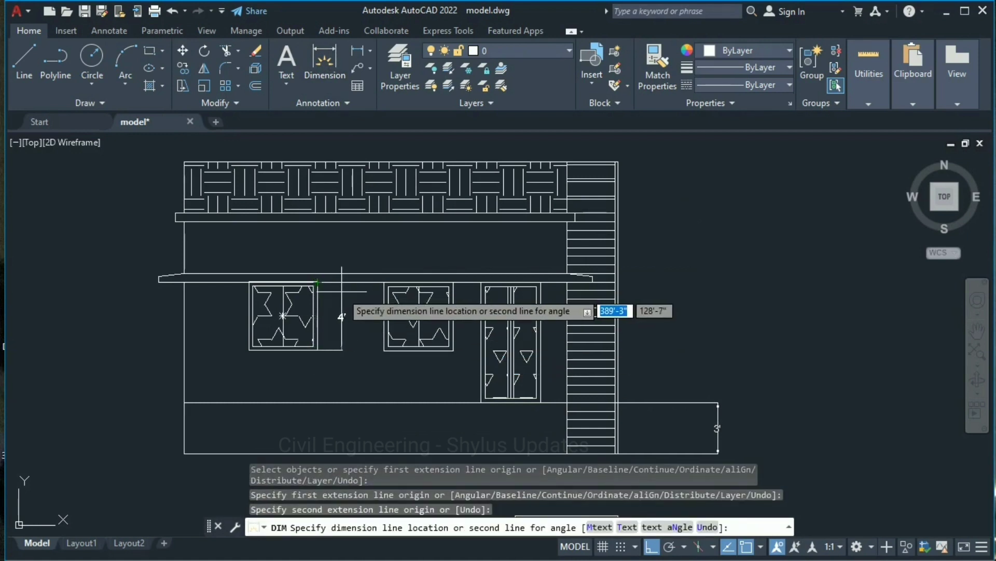
pyautogui.click(342, 291)
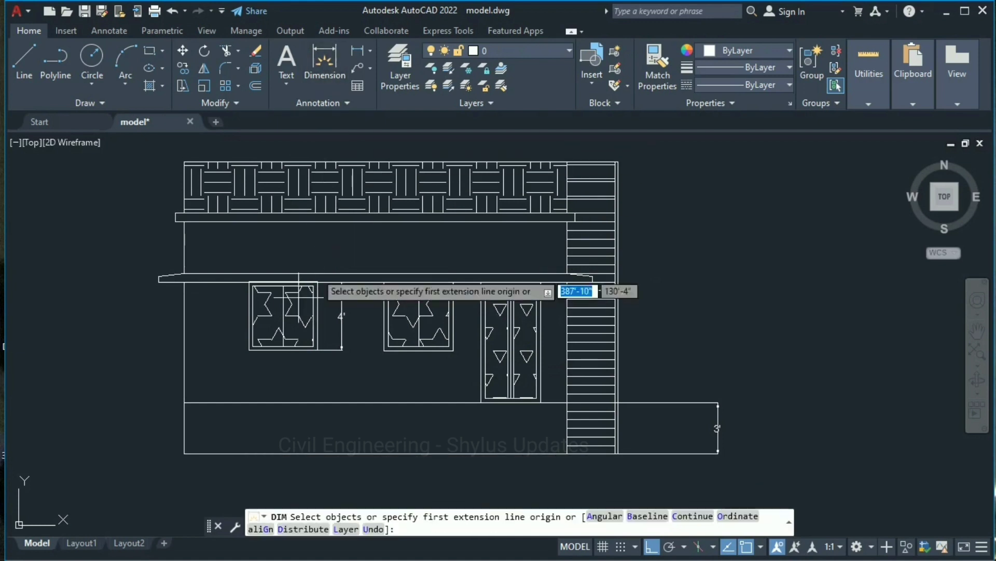
pyautogui.click(250, 349)
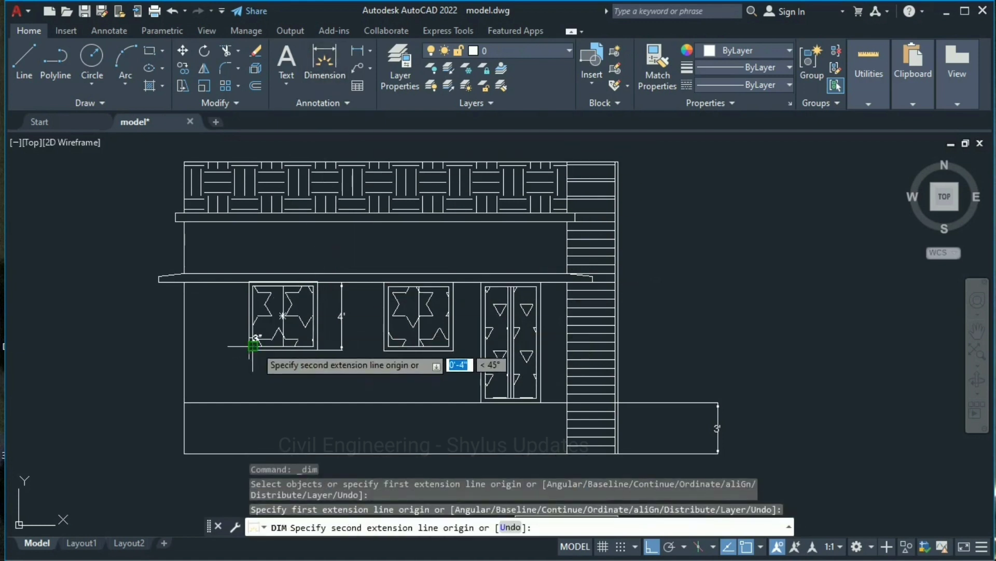
pyautogui.click(318, 350)
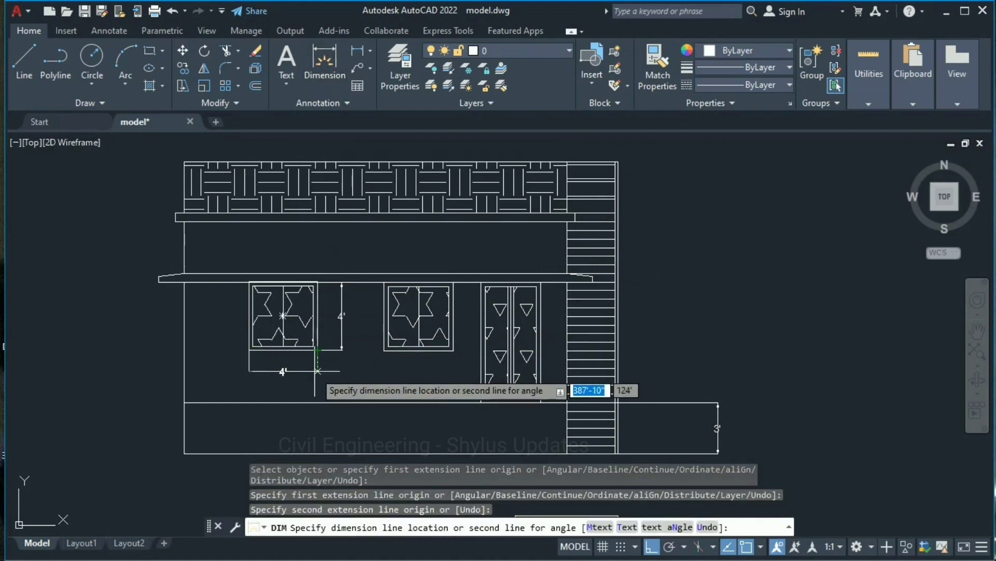
pyautogui.click(318, 370)
pyautogui.press('Escape')
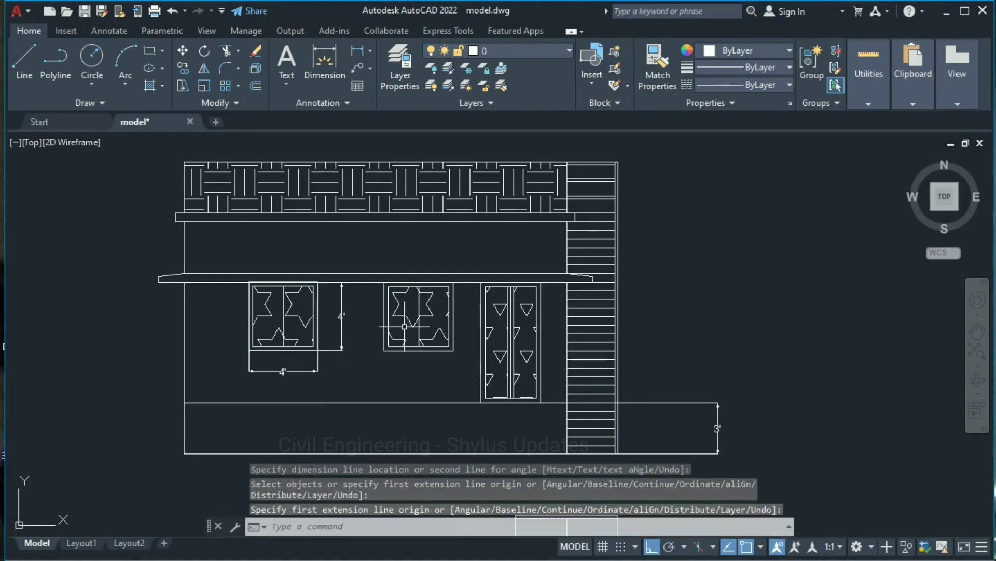
# - Dimension the door's height from plinth level to the sunshade, placing the dimension on the door's left side
pyautogui.press('Return')
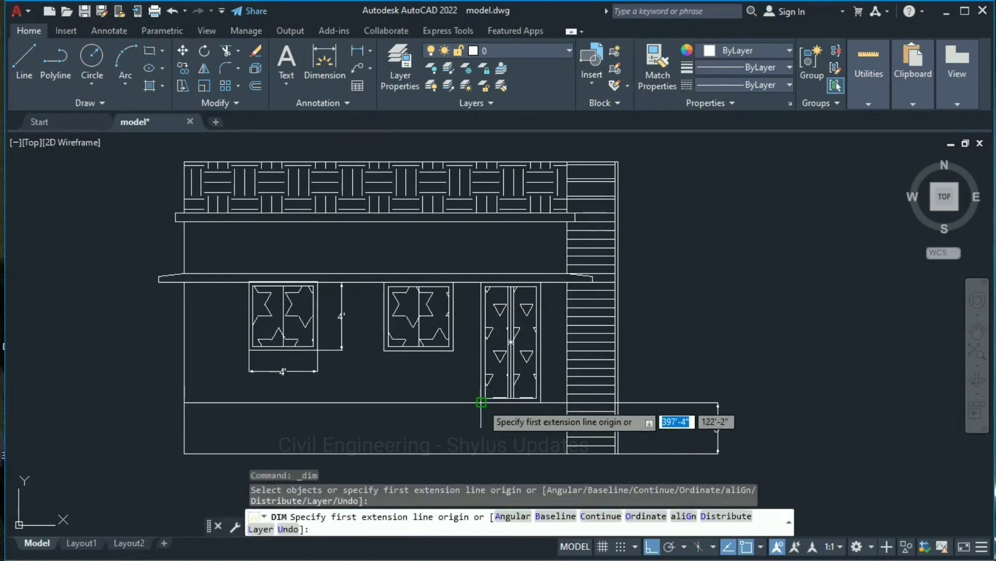
pyautogui.click(480, 402)
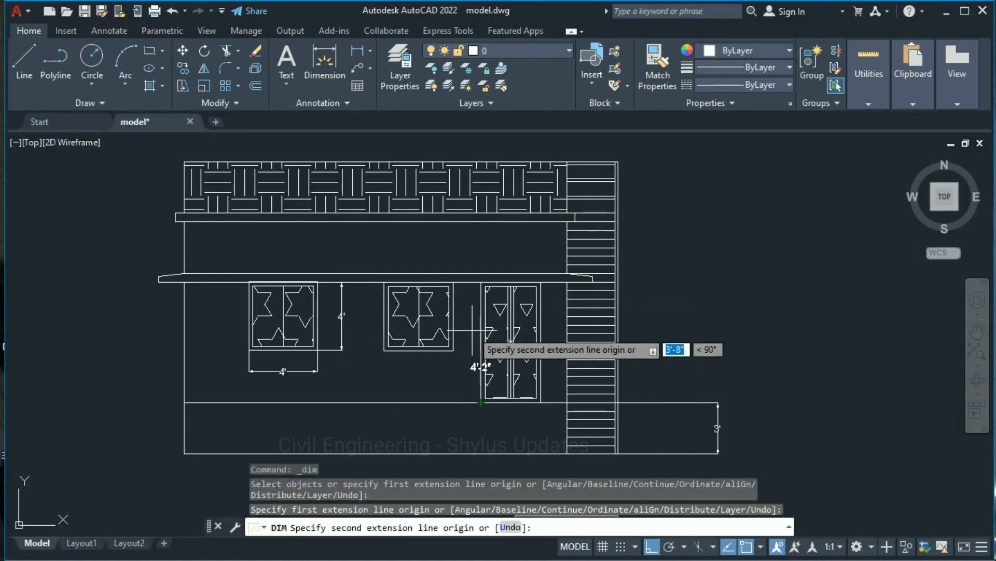
pyautogui.click(482, 283)
pyautogui.click(467, 395)
pyautogui.press('Return')
pyautogui.press('Return')
# - Dimension the door's width, placing the dimension just below plinth level
pyautogui.press('Return')
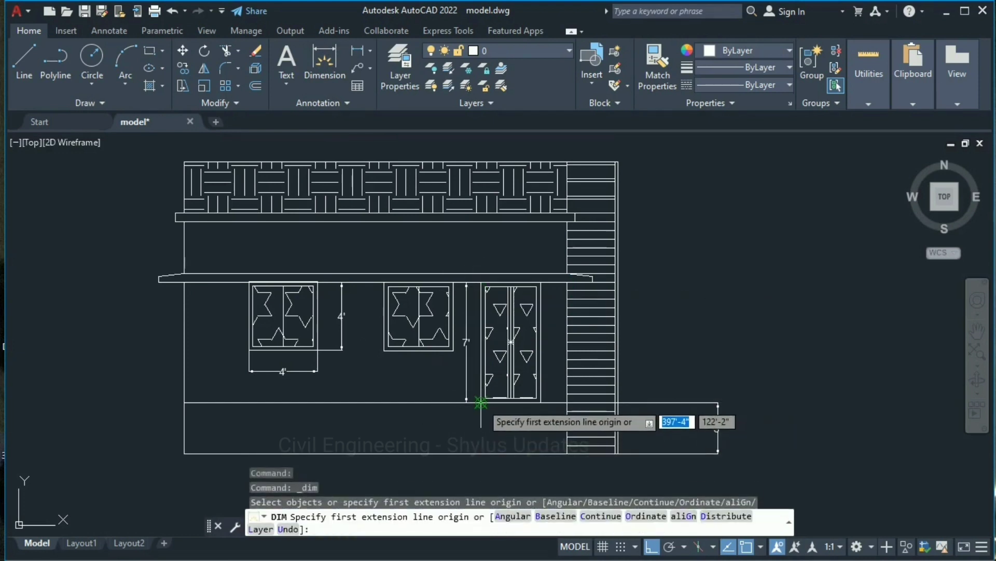
pyautogui.click(481, 402)
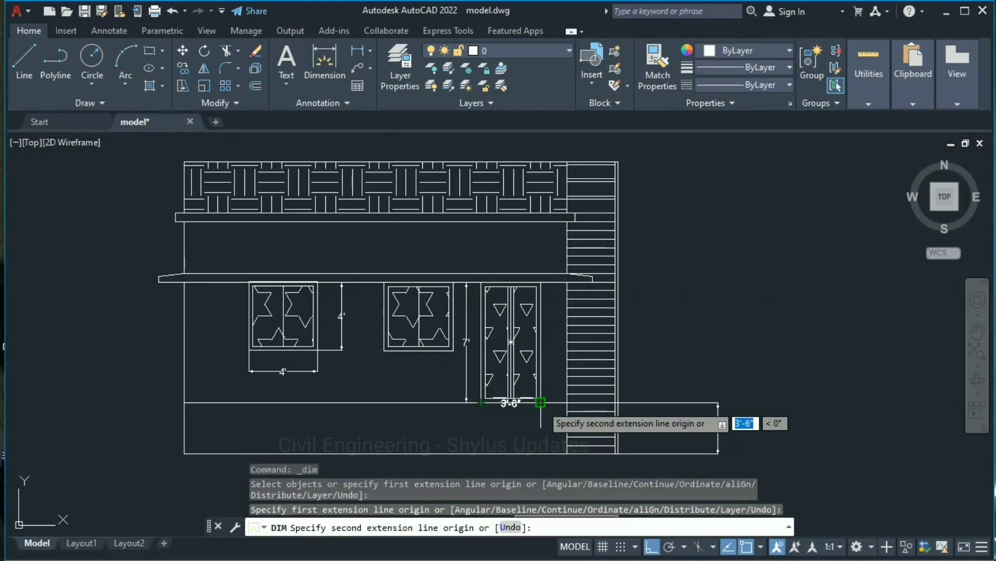
pyautogui.click(541, 401)
pyautogui.click(541, 420)
pyautogui.press('Return')
# - Dimension the thickness of the sunshade above the door, placing the dimension outside the staircase
pyautogui.press('Return')
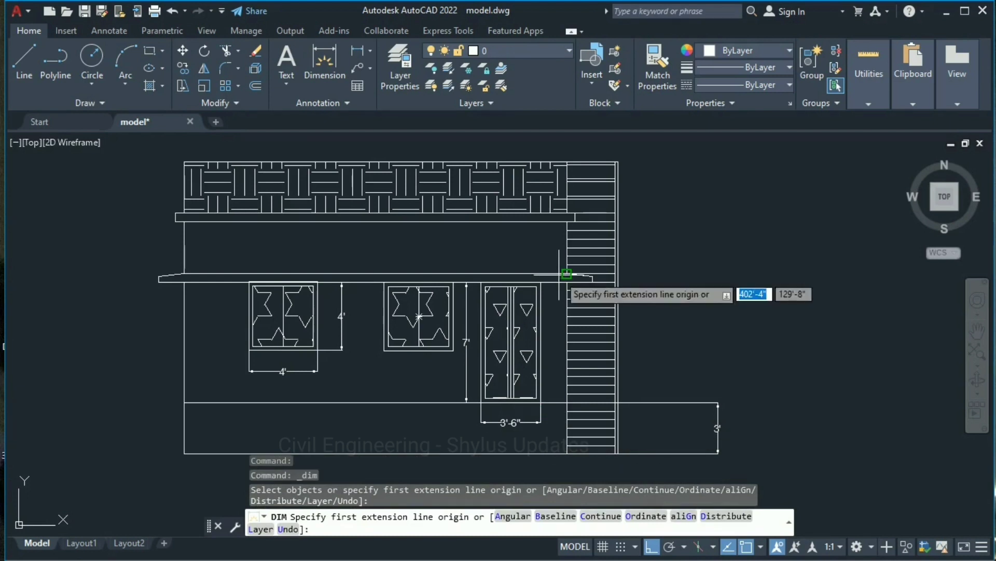
pyautogui.click(567, 282)
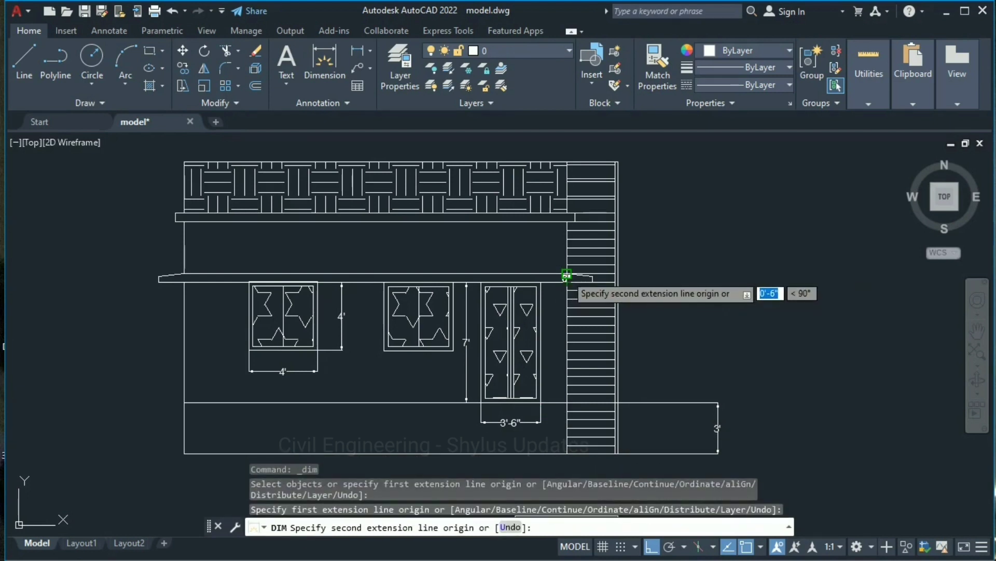
pyautogui.click(567, 275)
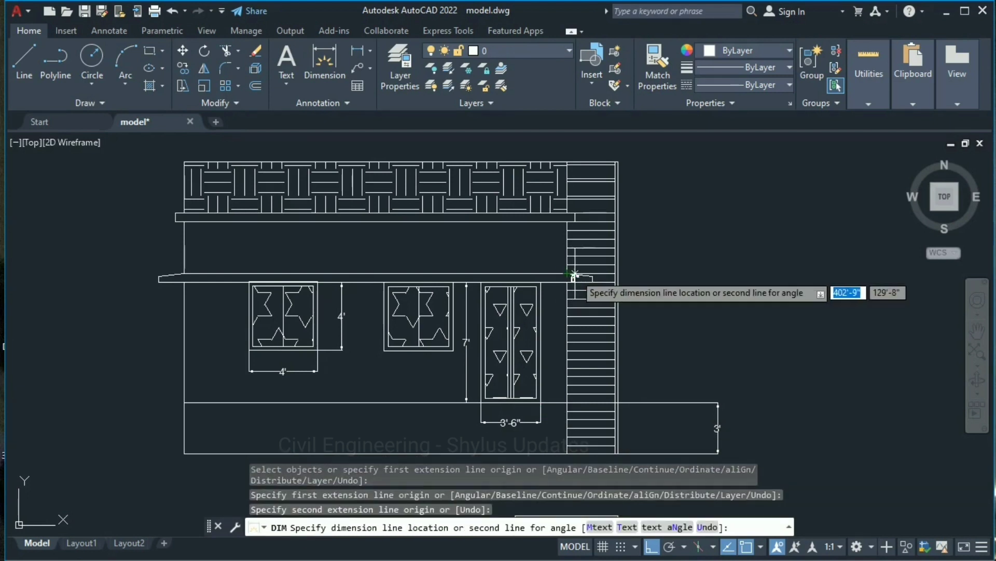
pyautogui.click(657, 275)
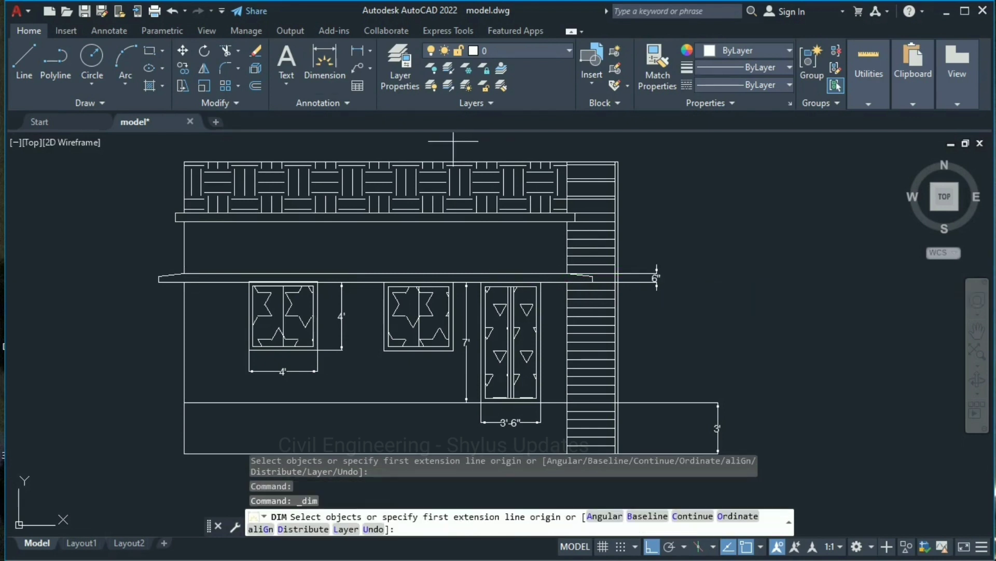
# - Dimension the thickness of the roof slab below the parapet, in line with the sunshade dimension
pyautogui.click(571, 222)
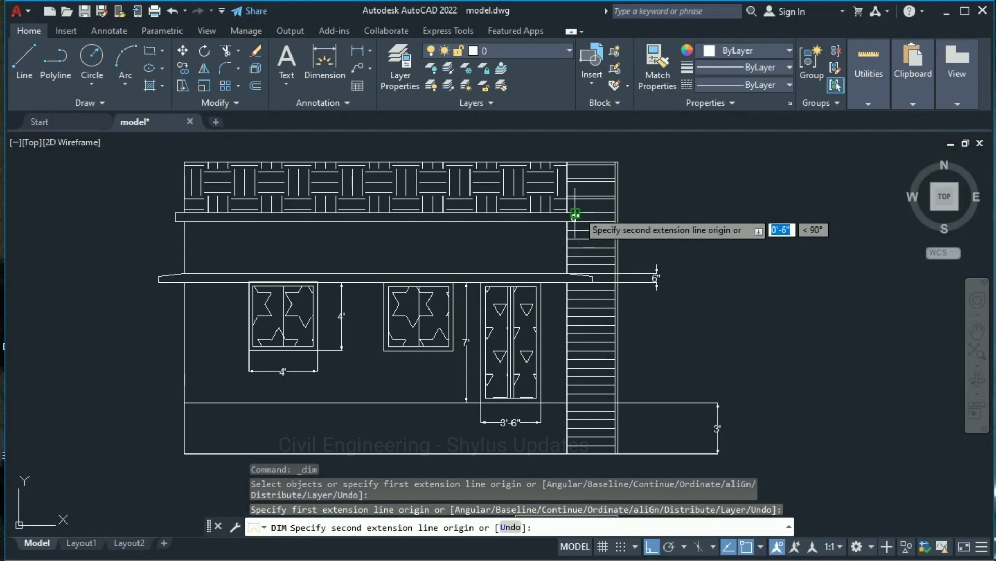
pyautogui.click(573, 214)
pyautogui.click(657, 218)
pyautogui.press('Escape')
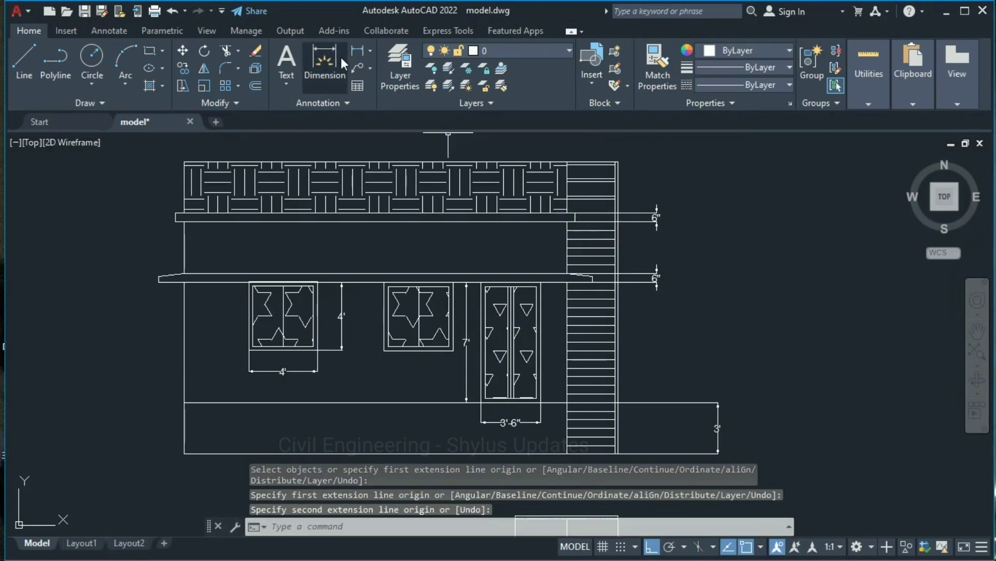
# - Dimension the parapet's height from the roof slab's upper edge to the parapet top, placing the dimension outside the staircase
pyautogui.click(325, 62)
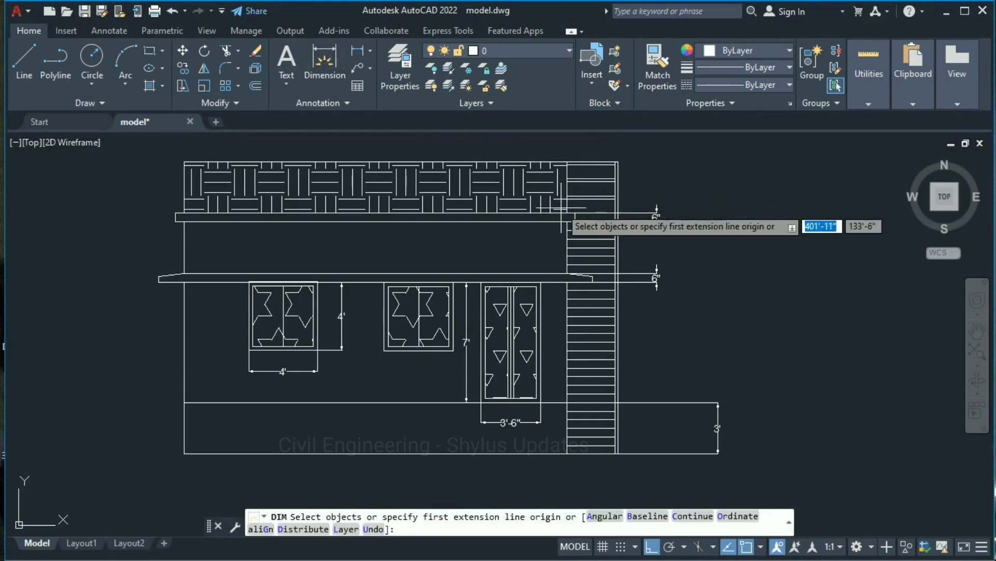
pyautogui.click(566, 213)
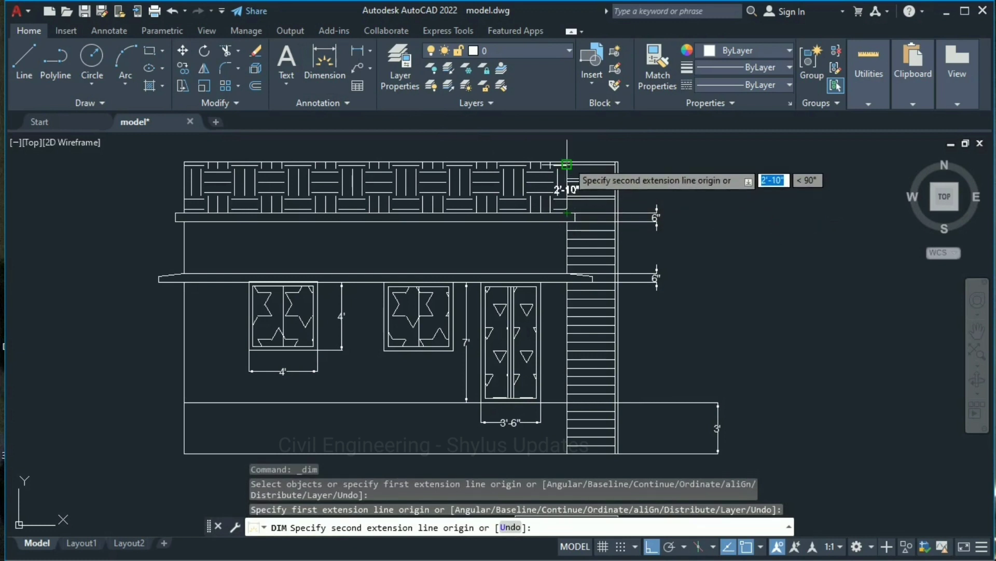
pyautogui.click(567, 161)
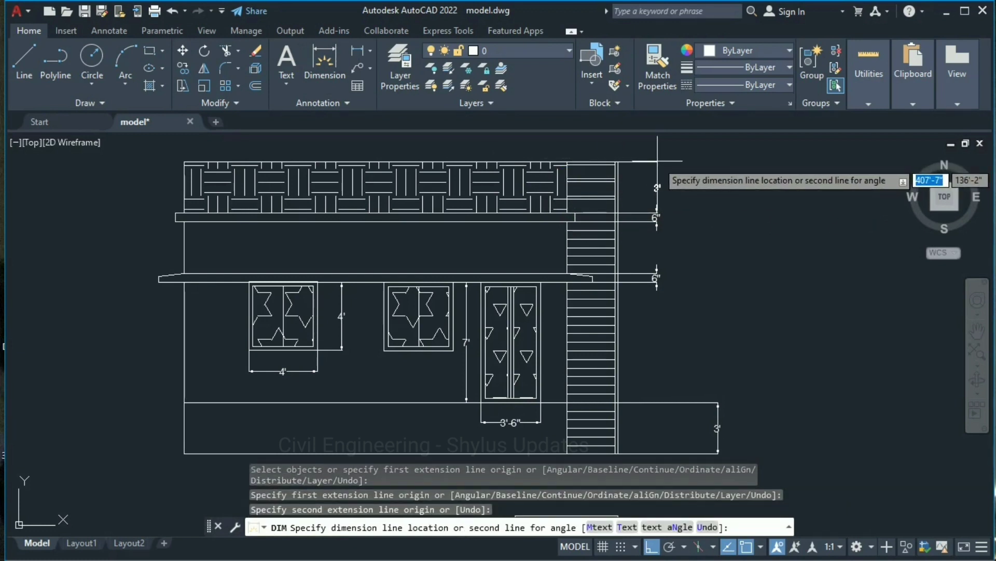
pyautogui.click(678, 176)
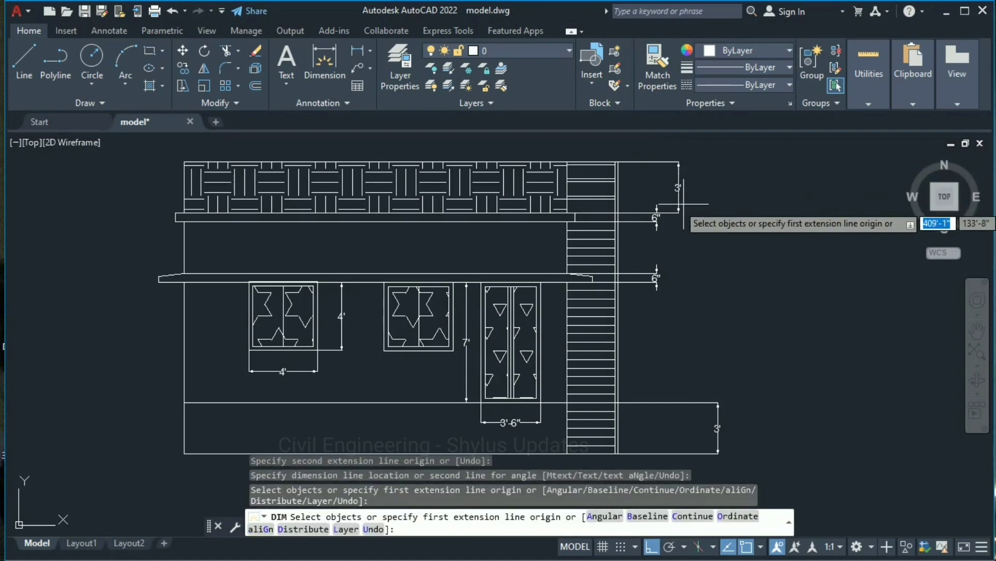
pyautogui.press('Escape')
pyautogui.moveTo(466, 299); pyautogui.dragTo(507, 299, button='middle')
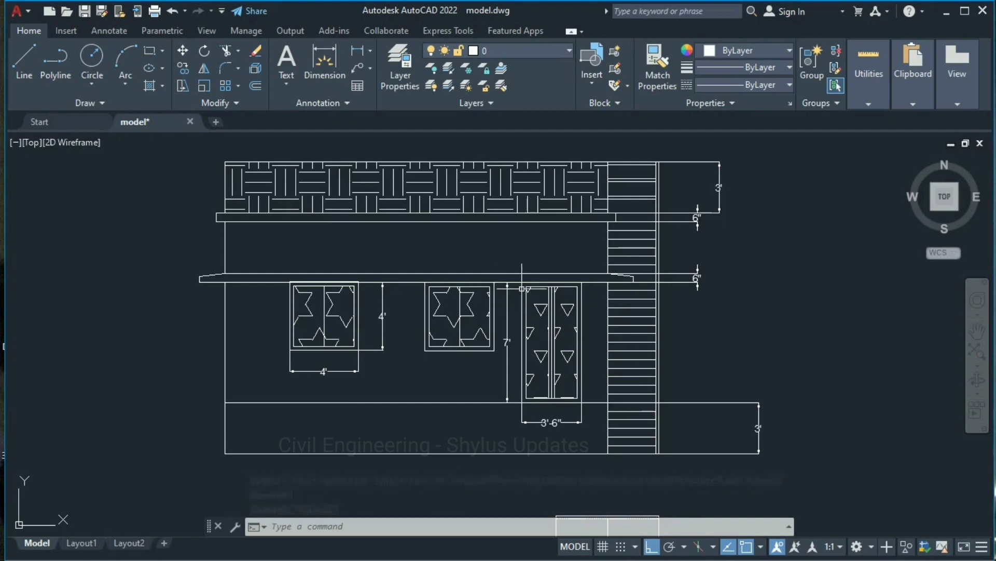
pyautogui.click(575, 287)
pyautogui.press('Delete')
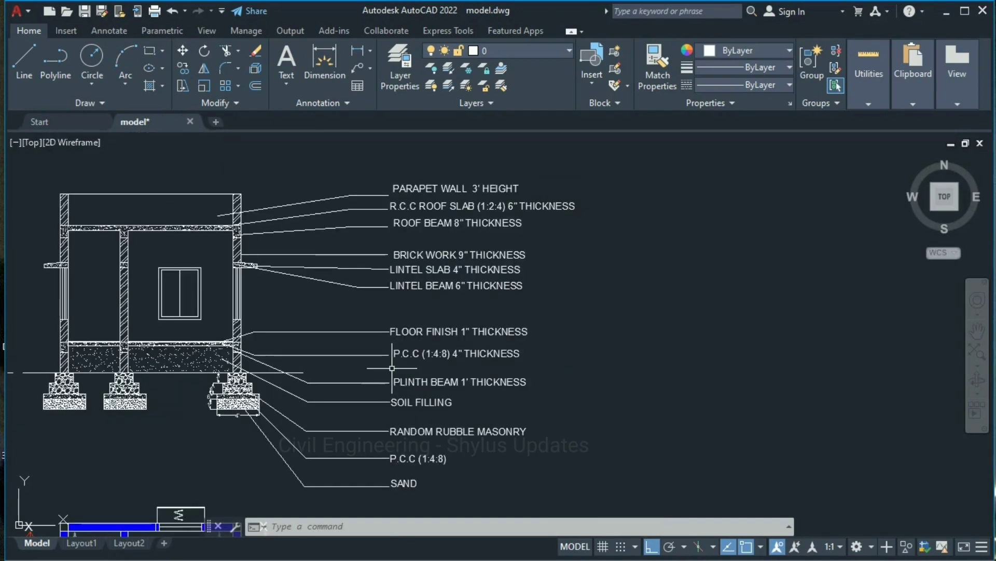
pyautogui.moveTo(392, 369); pyautogui.dragTo(394, 385, button='middle')
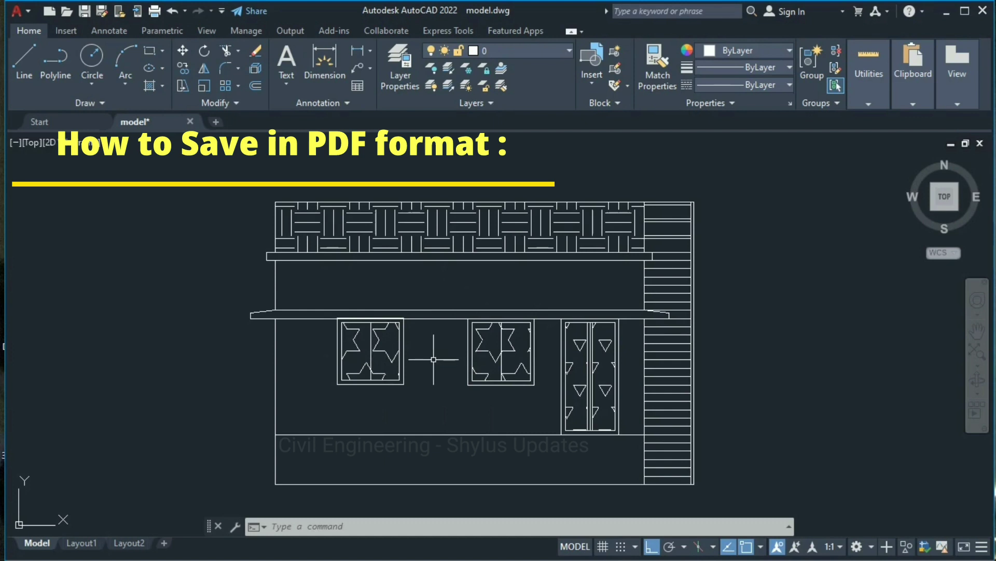
# - Set up a plot using AutoCAD PDF (High Quality Print).pc3 and ISO full bleed A4 (297.00 x 210.00 MM) paper
pyautogui.write('p')
pyautogui.press('Escape')
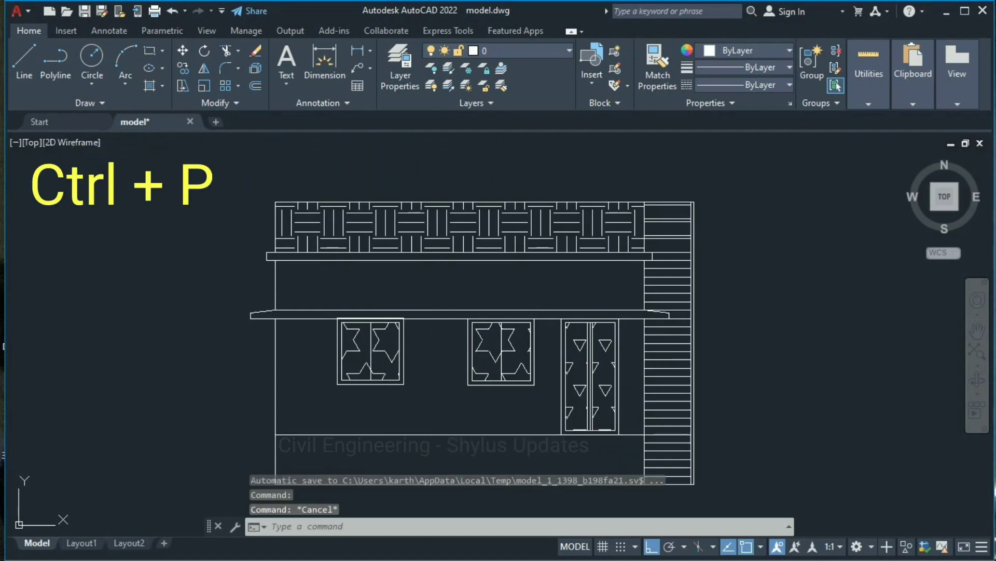
pyautogui.hotkey('ctrl', 'p')
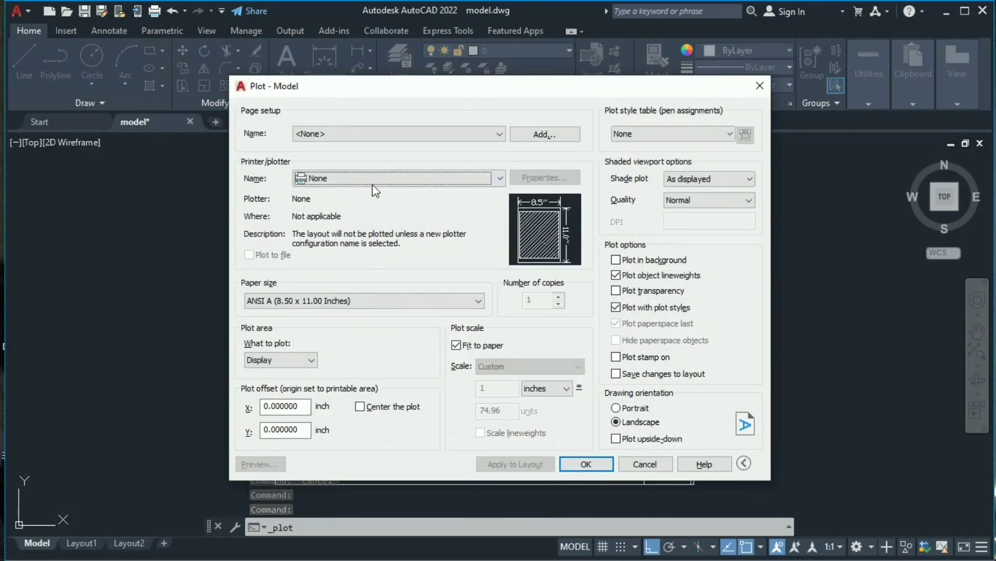
pyautogui.click(499, 178)
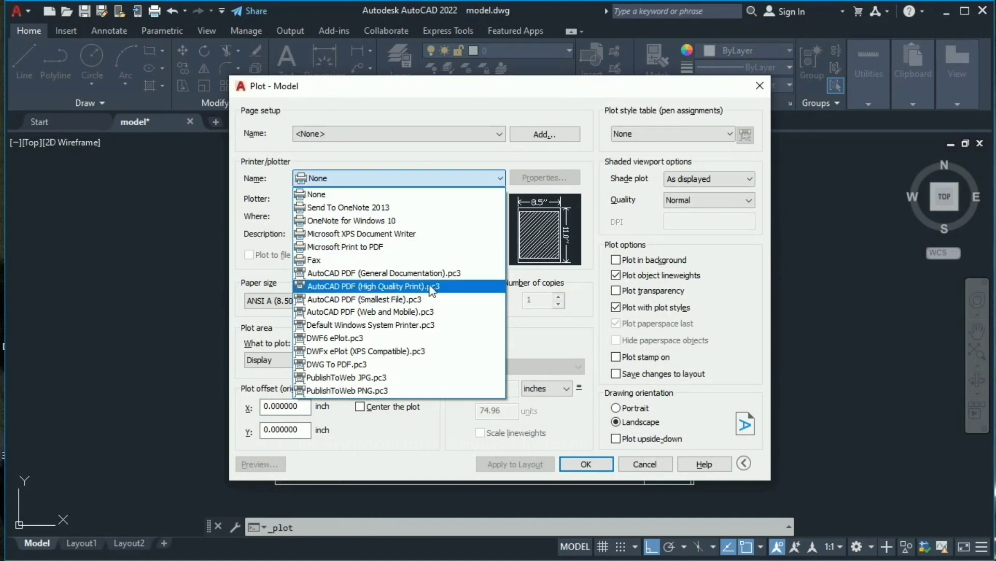
pyautogui.click(456, 289)
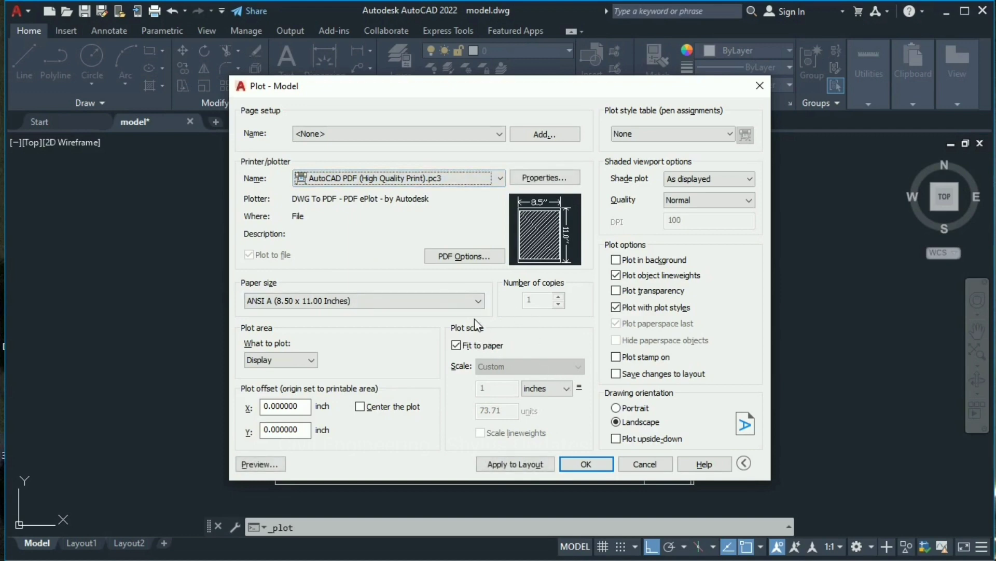
pyautogui.click(477, 301)
pyautogui.moveTo(481, 209); pyautogui.dragTo(479, 7)
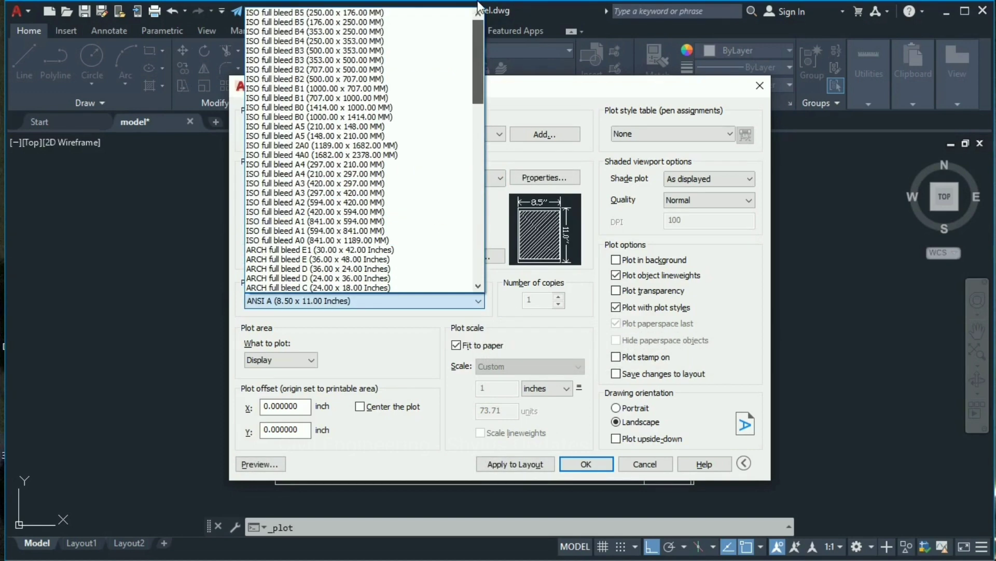
pyautogui.click(331, 164)
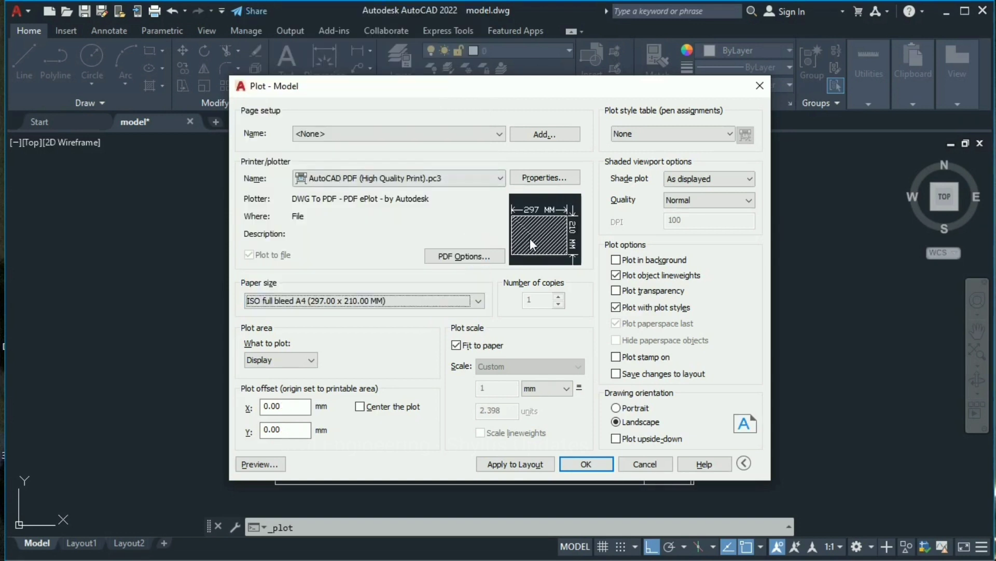
pyautogui.moveTo(532, 223)
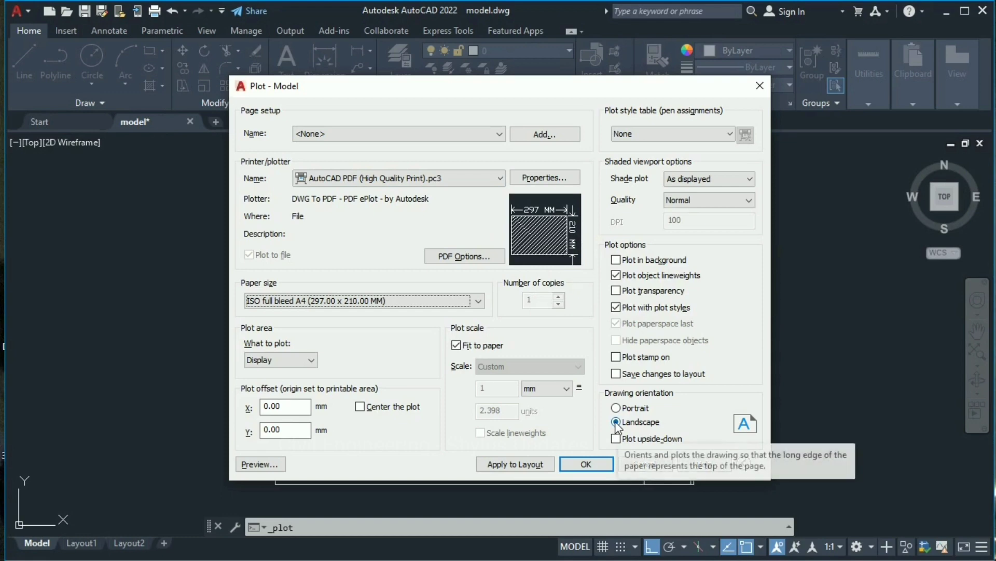
# - Set the plot area to a Window enclosing the whole front elevation with a margin around it
pyautogui.click(312, 360)
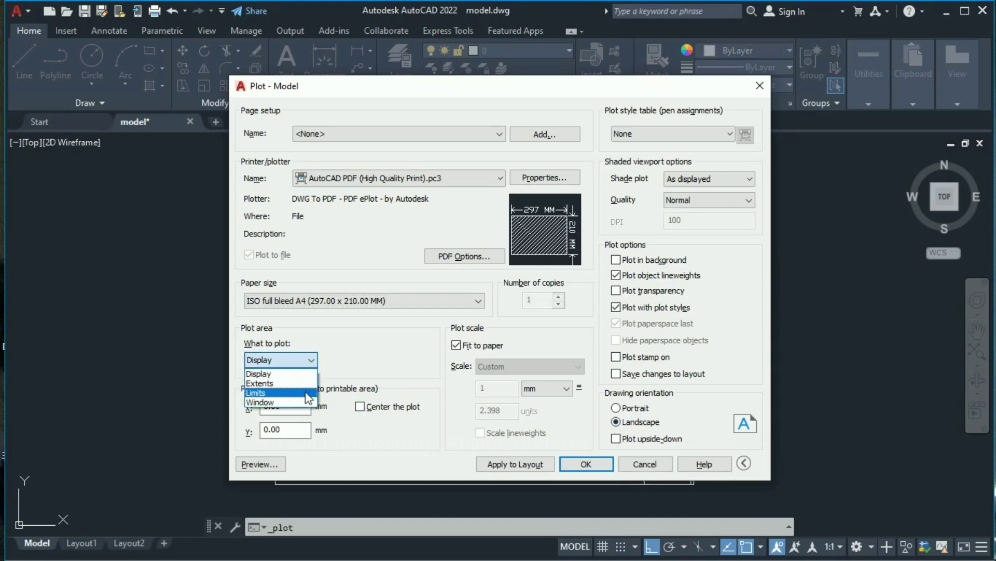
pyautogui.click(280, 406)
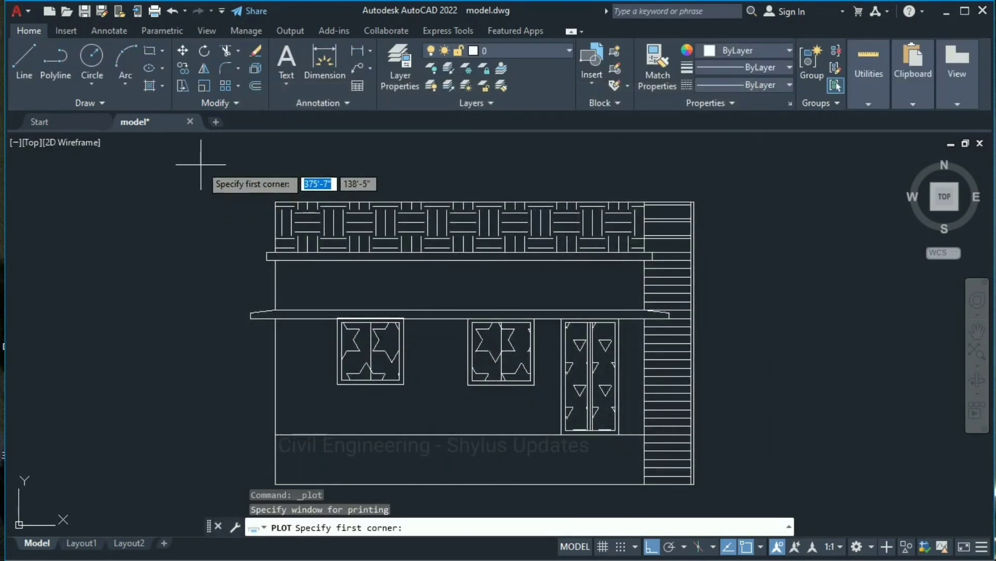
pyautogui.click(201, 164)
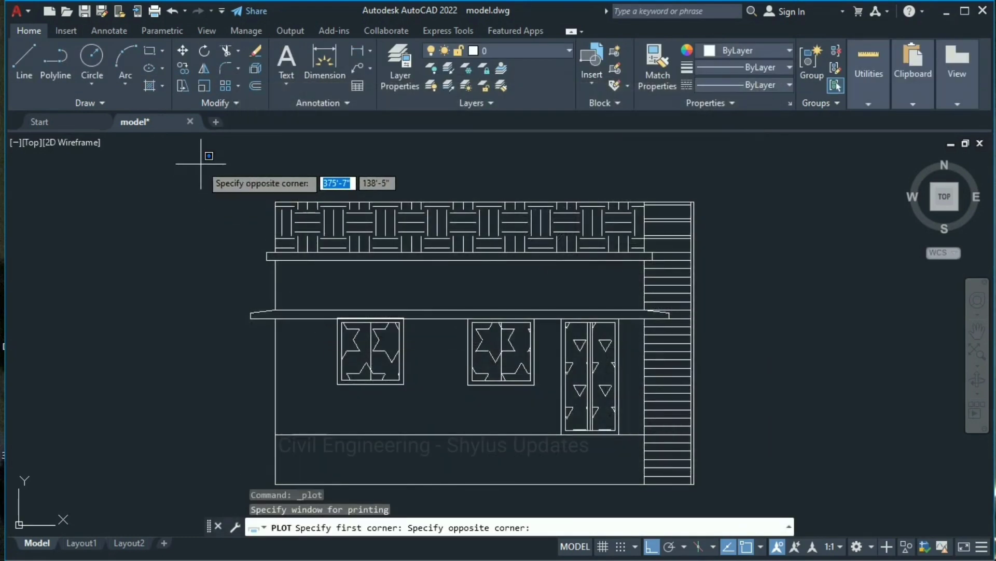
pyautogui.click(755, 501)
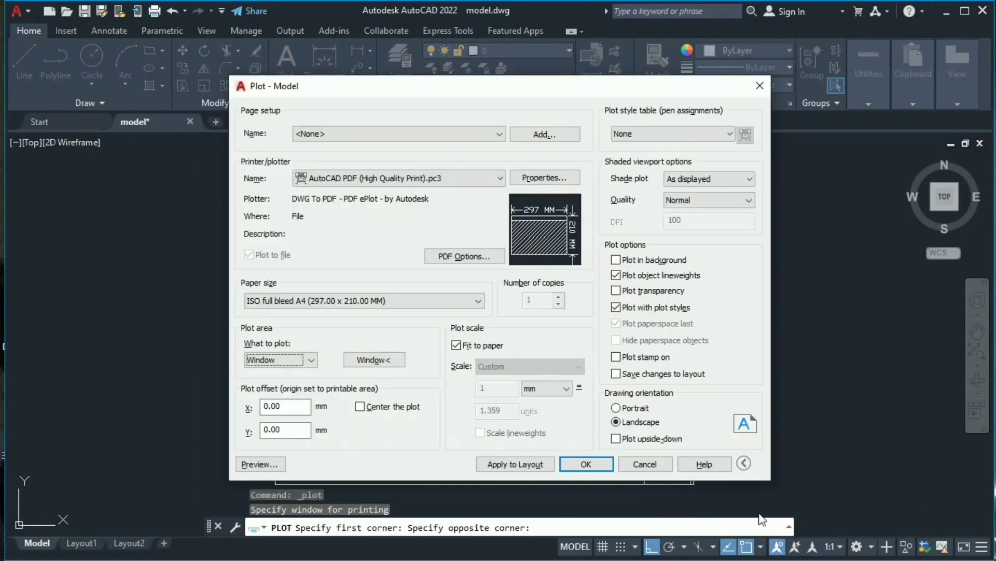
# - Plot the elevation to a PDF named "front elevation in autocad" in the Desktop's "video scribe shylu" folder
pyautogui.click(592, 470)
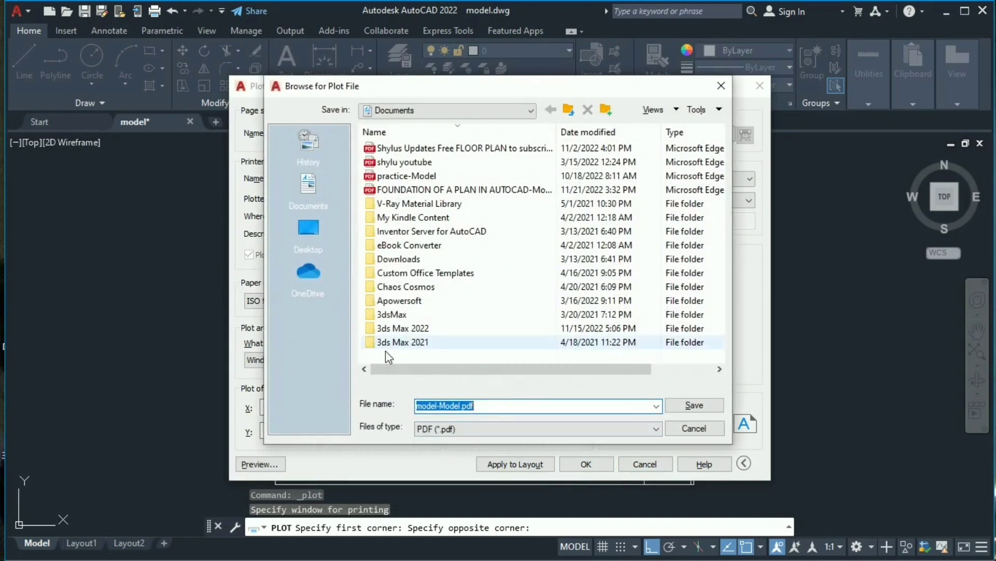
pyautogui.click(307, 236)
pyautogui.doubleClick(425, 148)
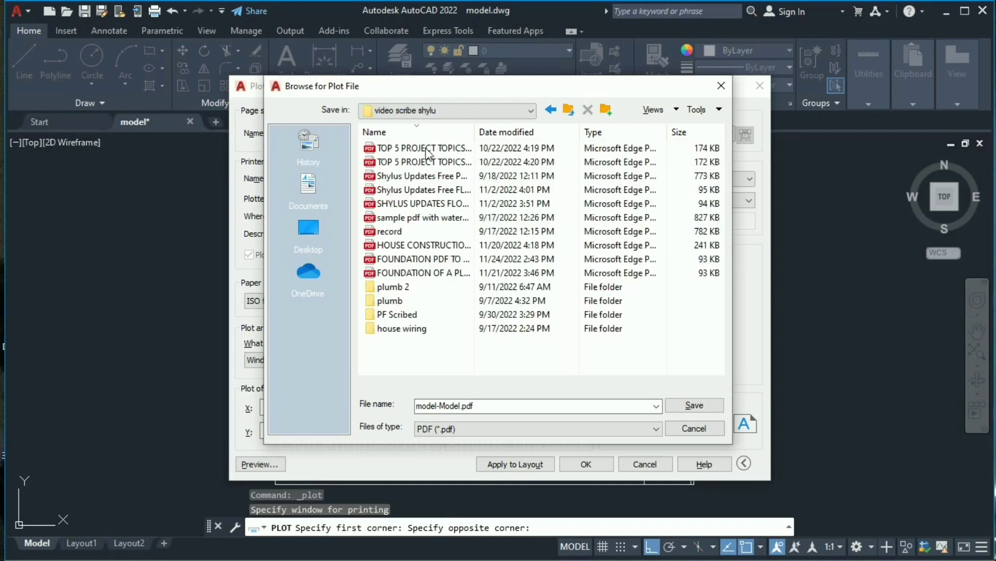
pyautogui.doubleClick(540, 406)
pyautogui.press('BackSpace')
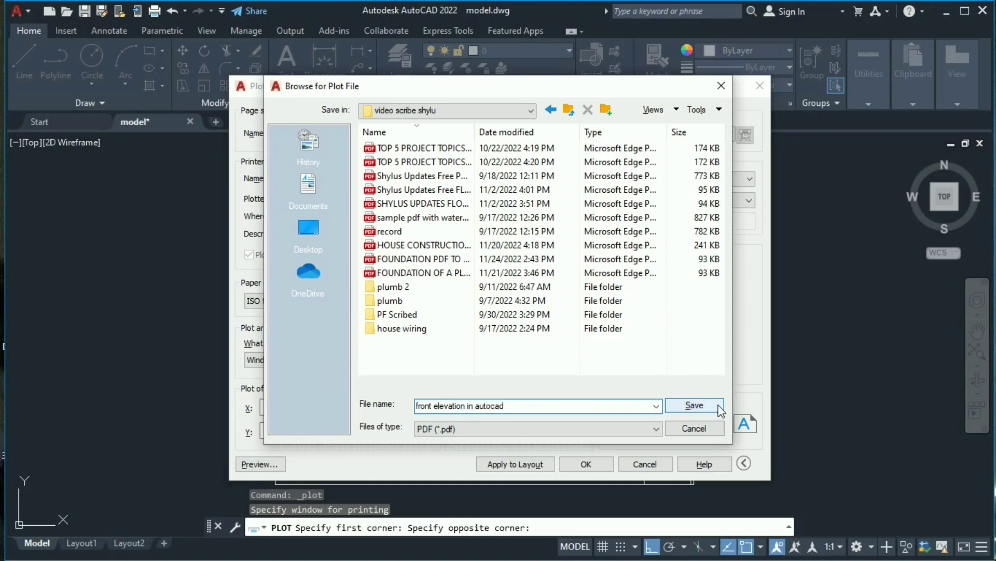
pyautogui.click(694, 405)
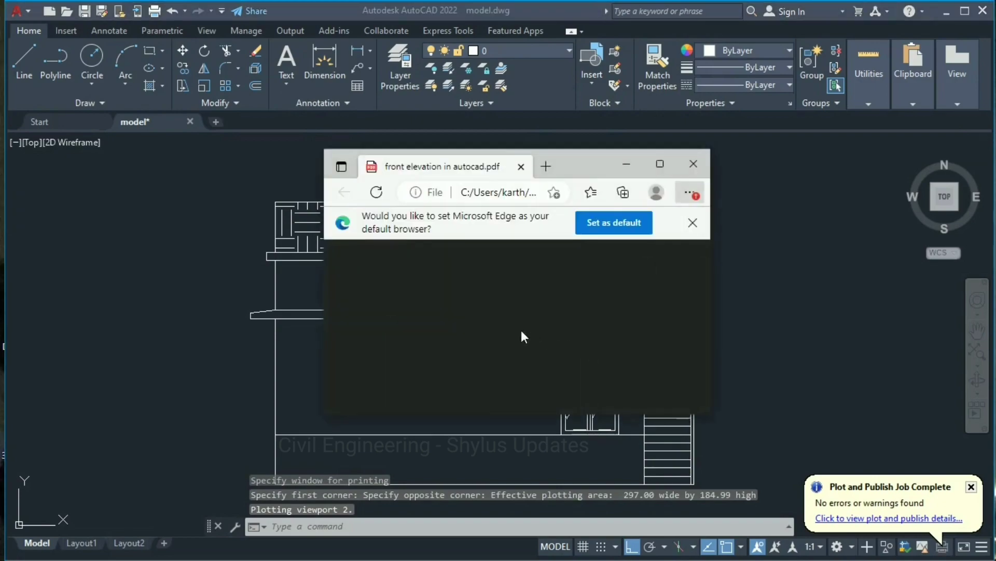
# - Maximize the PDF viewer and inspect the plotted front elevation at 90% zoom
pyautogui.click(661, 168)
pyautogui.click(813, 37)
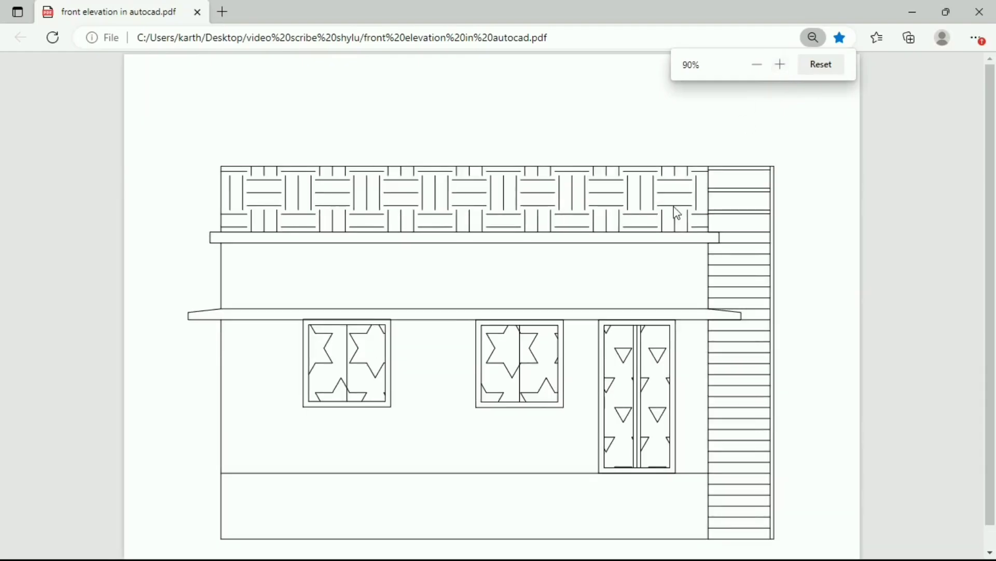
pyautogui.scroll(-1, 670, 223)
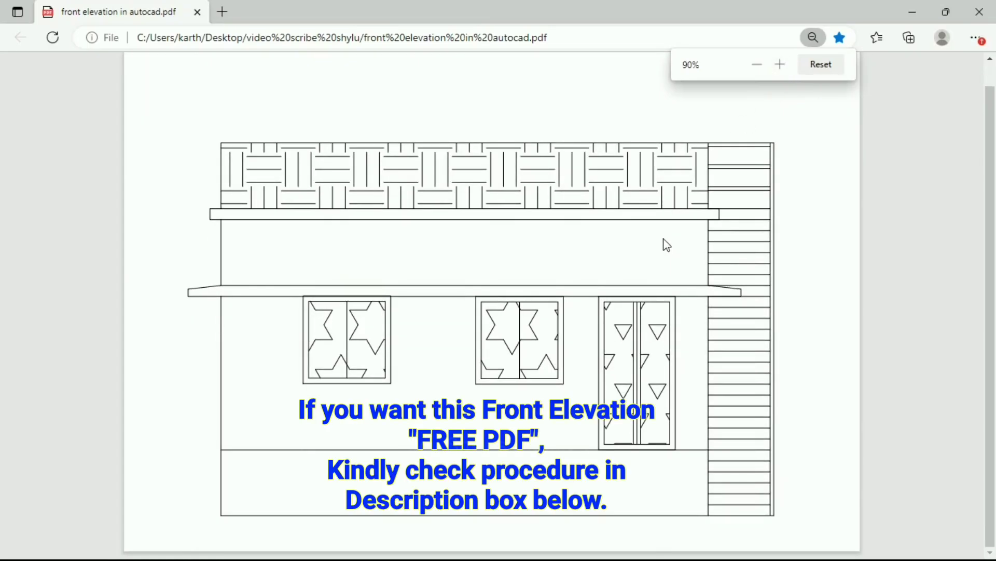